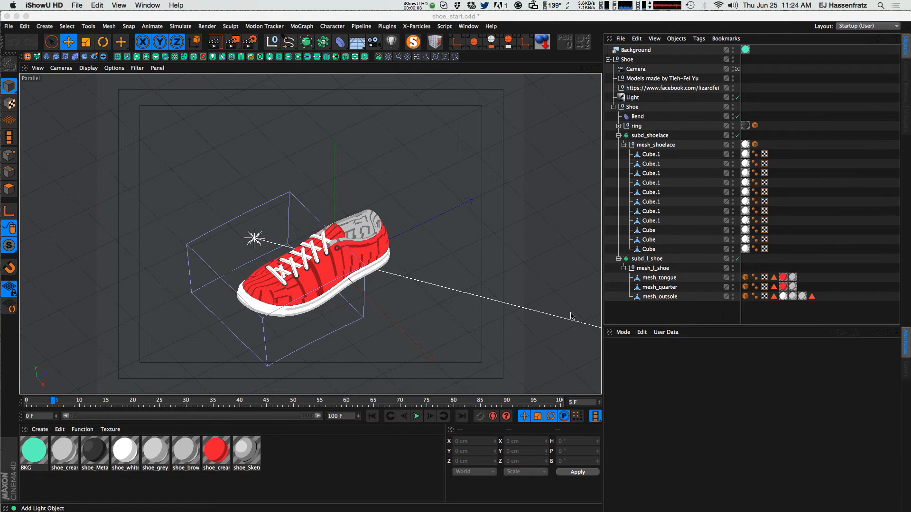
Check the Shoe preset in the Eyedesyn Free Sketch & Toon Model Pack and render a preview of the current shoe view.
left_click(468, 26)
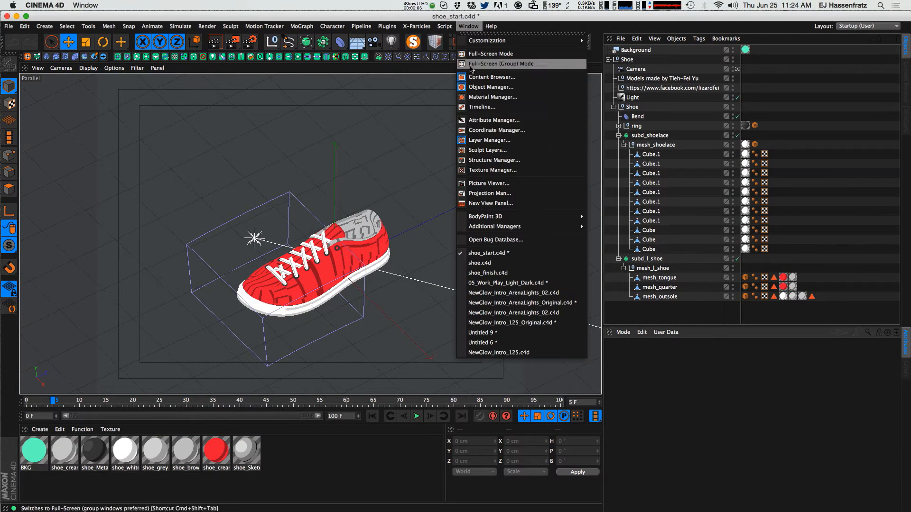
left_click(484, 77)
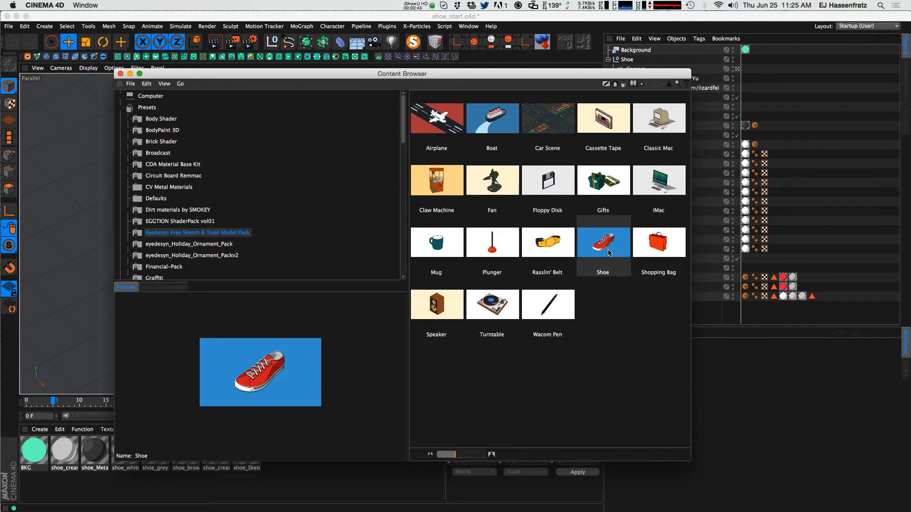
left_click(120, 74)
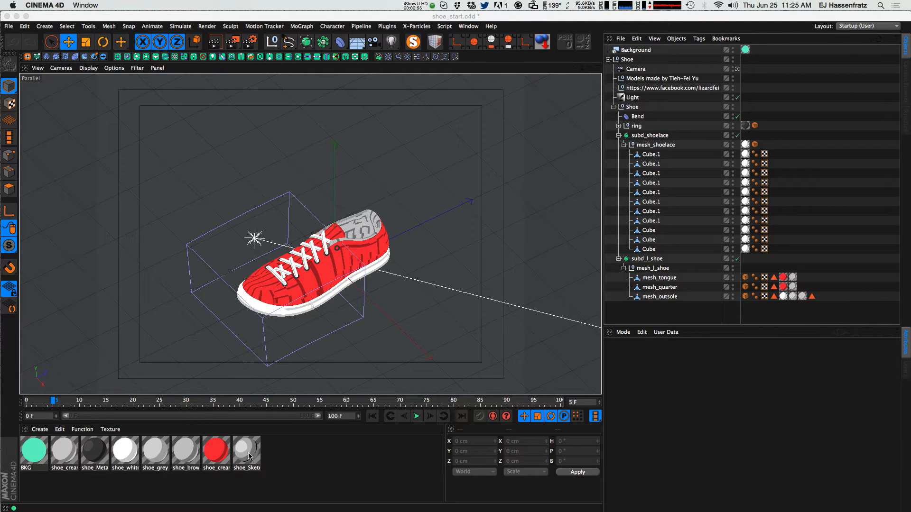
left_click(258, 346)
key("super+r")
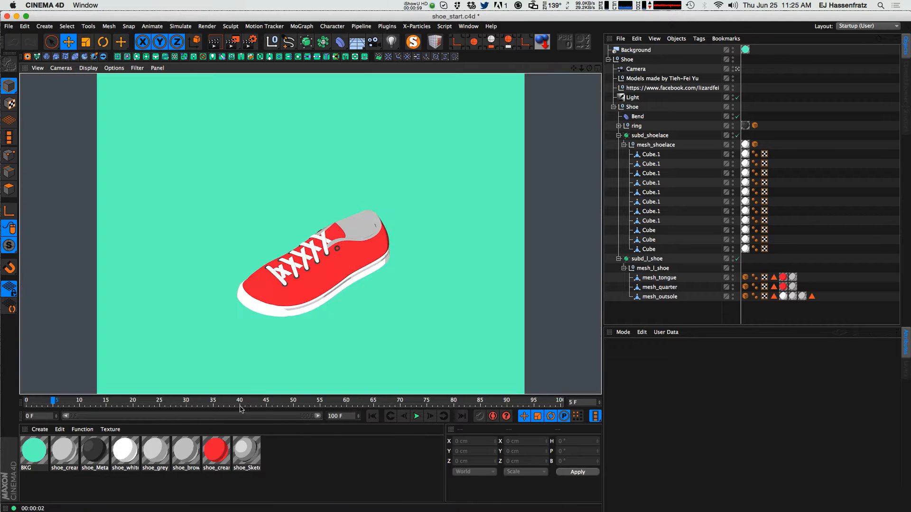
Go to frame 46 and delete the animation track from the Complete parameter of the shoe_Sketch material.
double_click(247, 450)
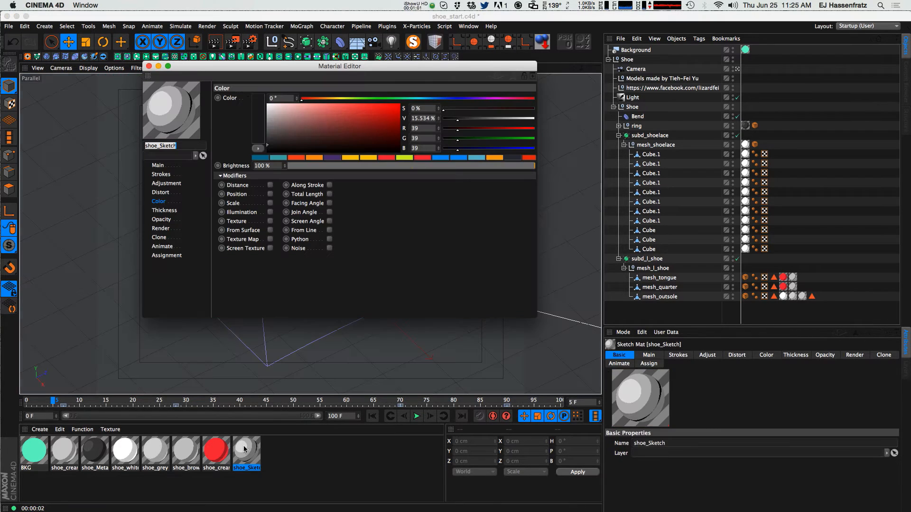
left_click_drag(240, 400, 272, 399)
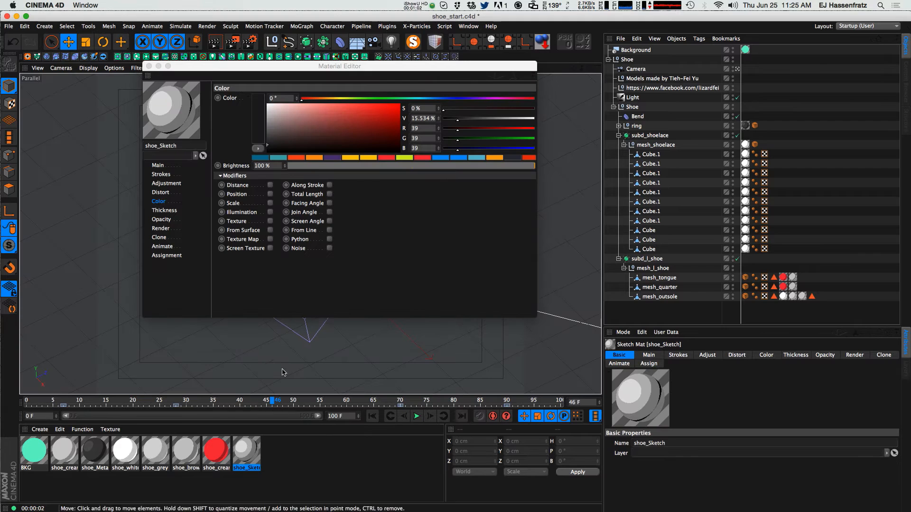
left_click(169, 248)
left_click(171, 254)
left_click(170, 247)
right_click(233, 166)
mouse_move(261, 174)
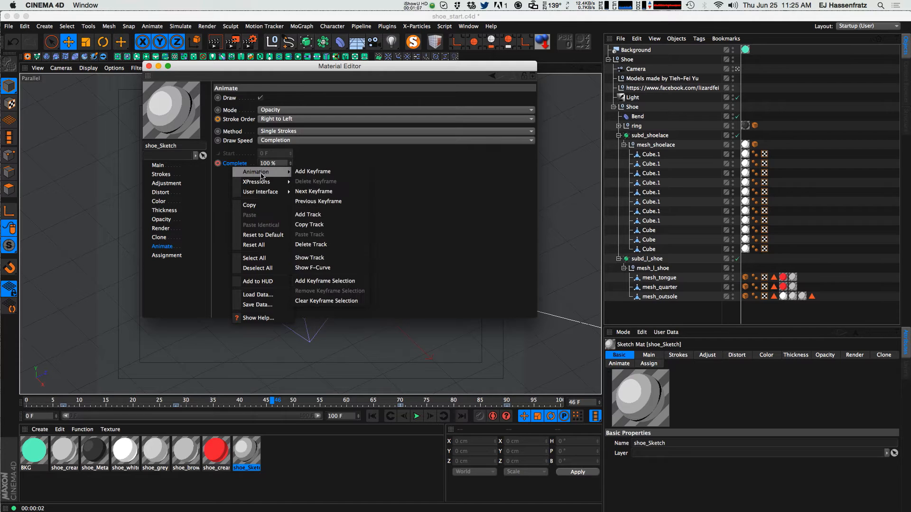
left_click(311, 244)
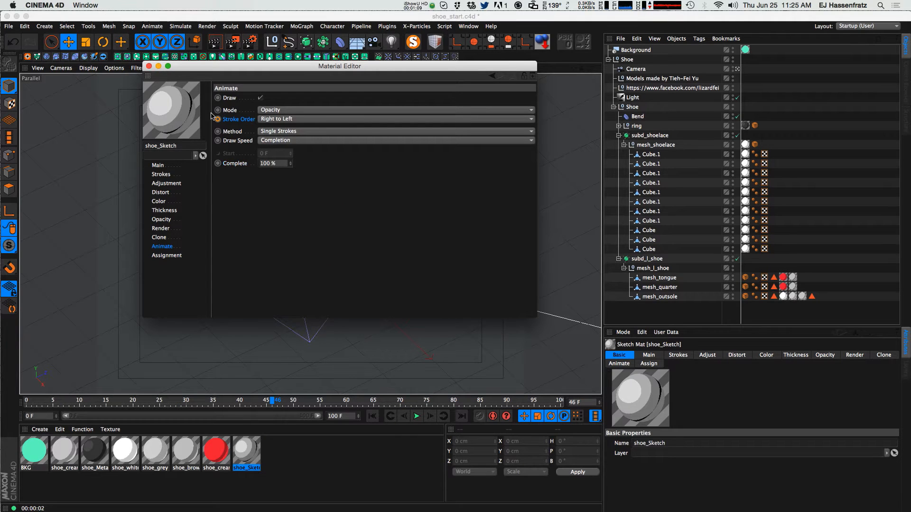
left_click(149, 66)
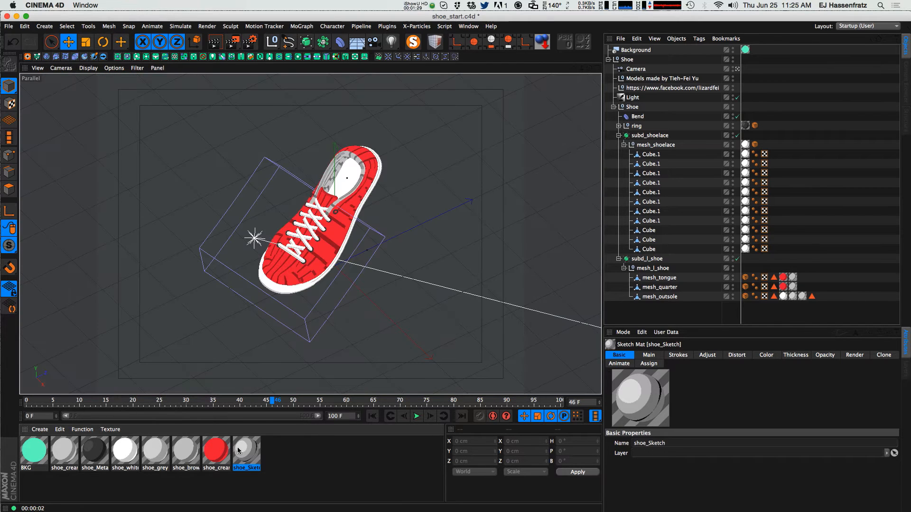
Start an interactive render region over the shoe and show the stroke Adjustment settings of the shoe_Sketch material beside it.
double_click(246, 453)
left_click_drag(300, 74, 635, 202)
key("ctrl+r")
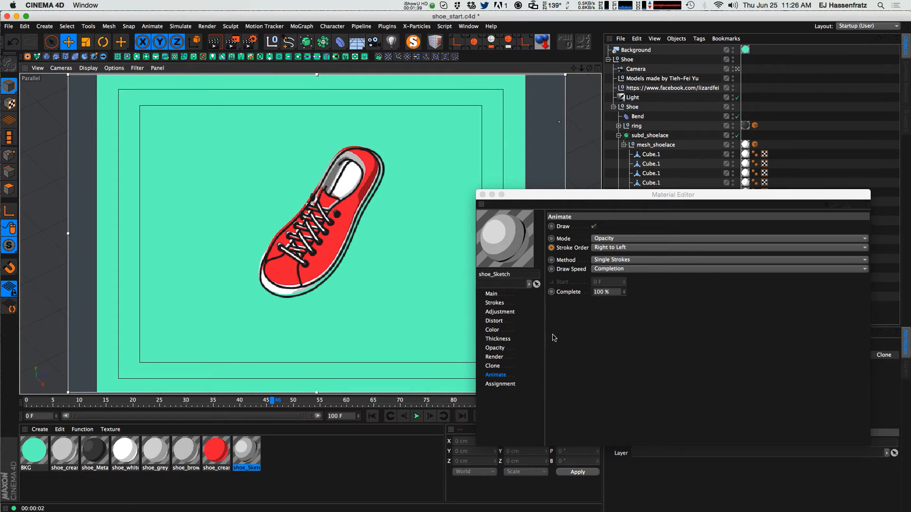
left_click(507, 315)
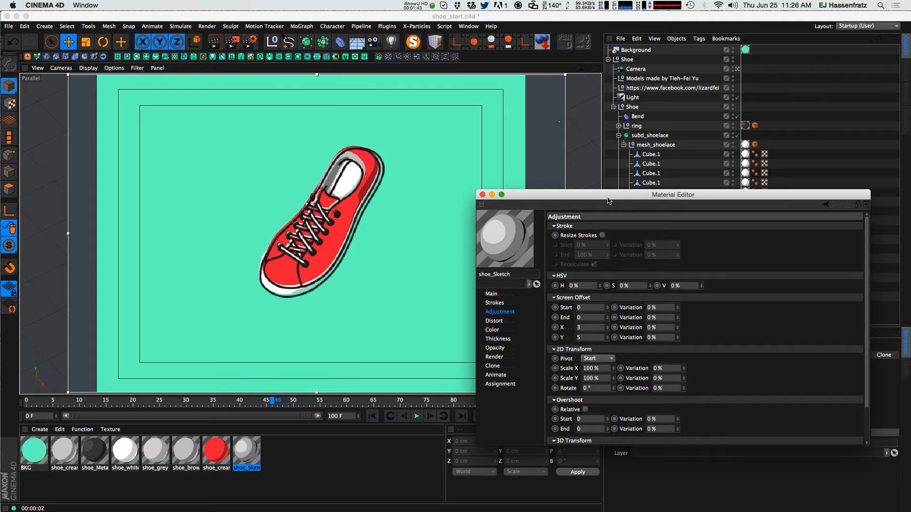
left_click_drag(613, 190, 533, 109)
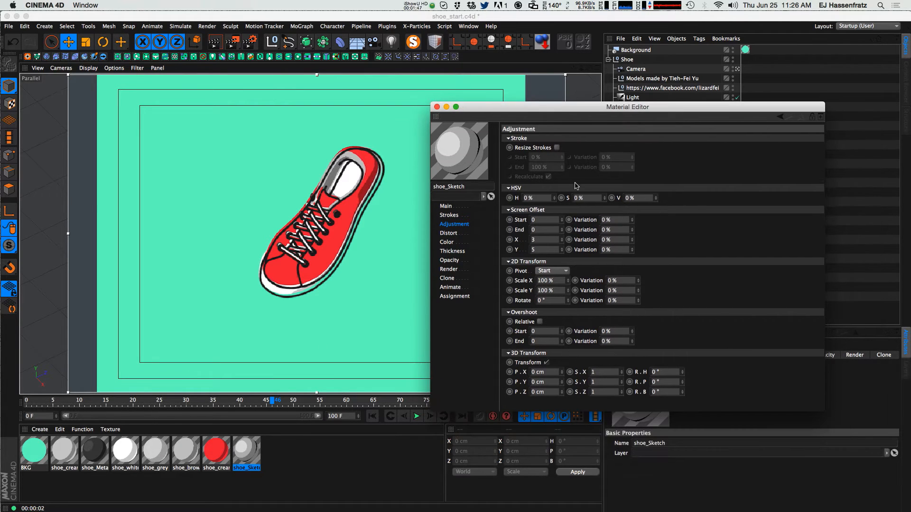
Enable Resize Strokes for shoe_Sketch, try an End of 82%, and set End back to 100%.
left_click(557, 147)
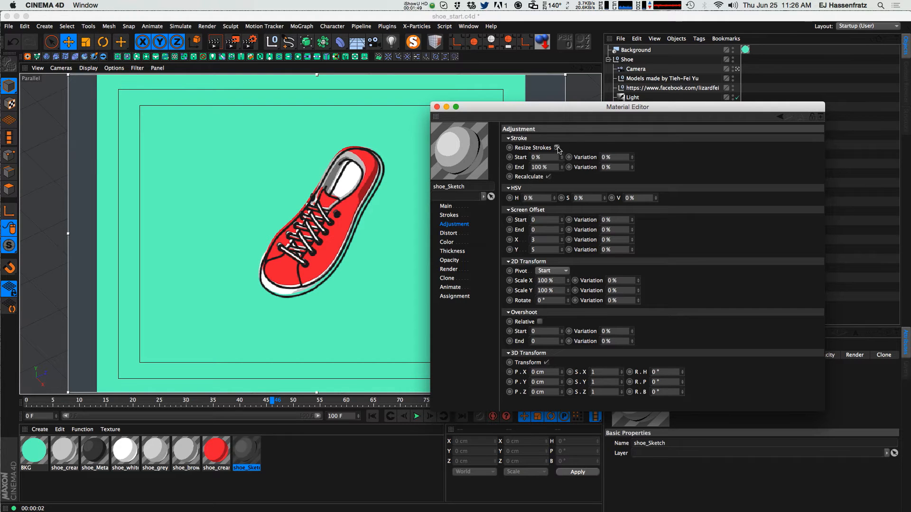
left_click_drag(563, 167, 562, 184)
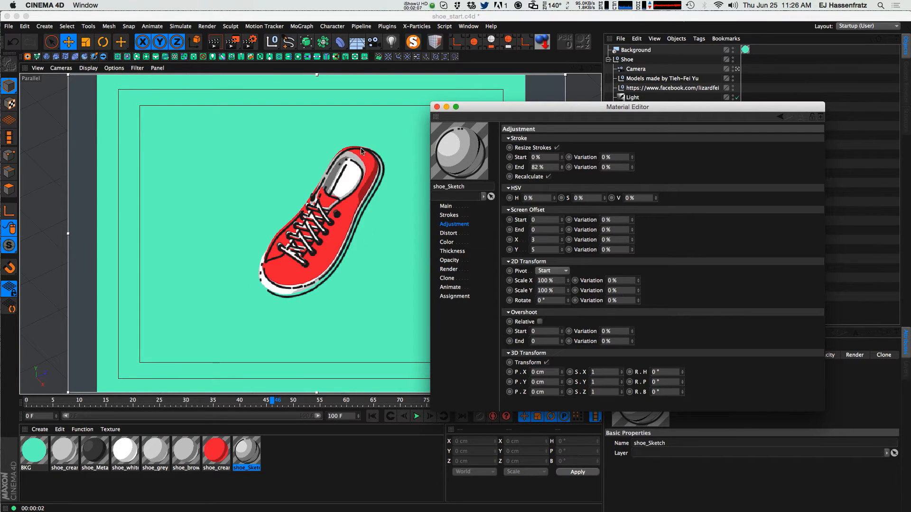
double_click(541, 167)
type("100")
key("Return")
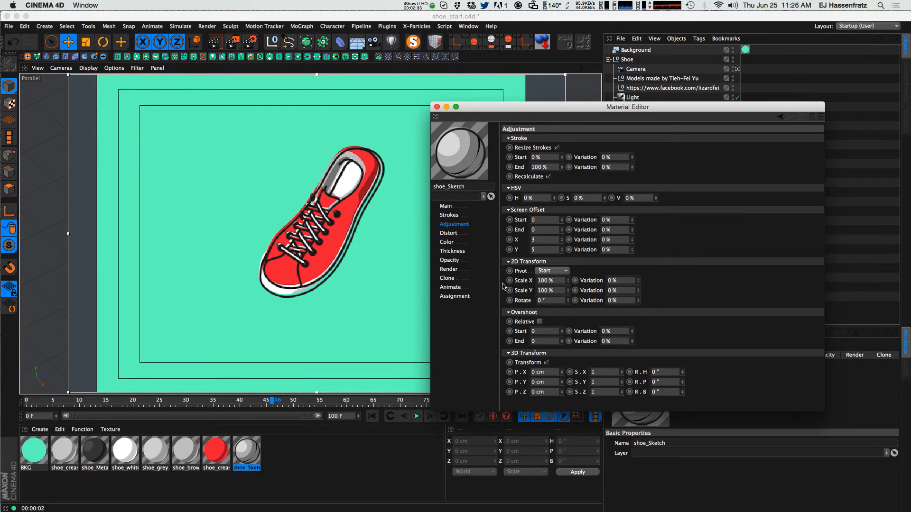
Set the shoe_Sketch material's Screen Offset X and Y to 0.
left_click(548, 239)
type("0")
key("Tab")
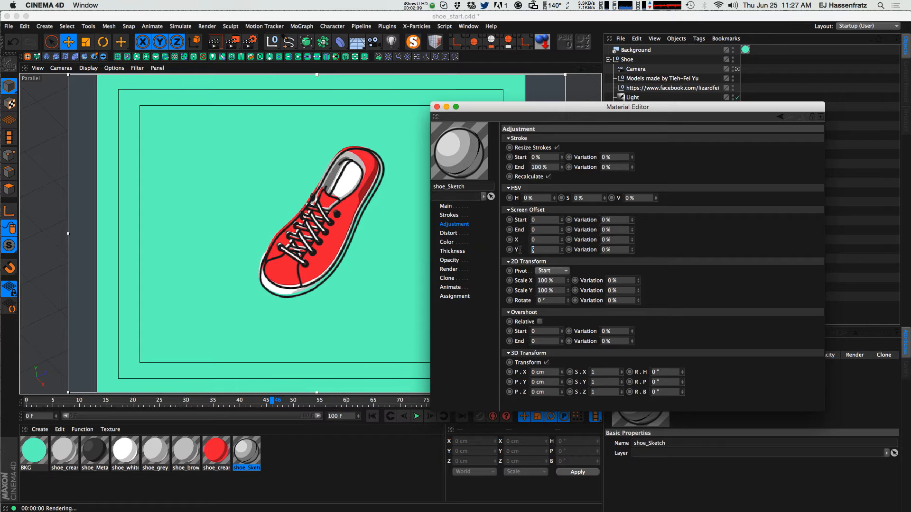
type("0")
key("Return")
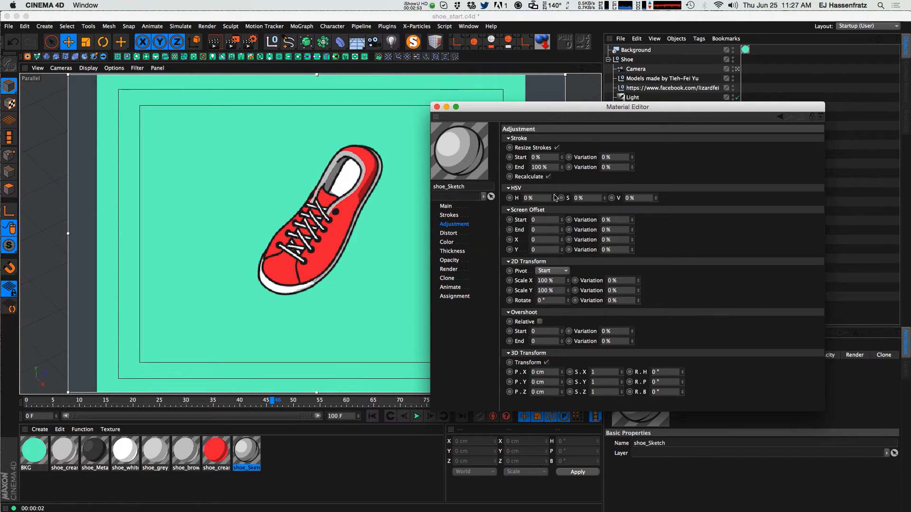
Try Screen Offset X values of 11 and -24 on the outlines, and set X to 3.
left_click_drag(562, 240, 562, 234)
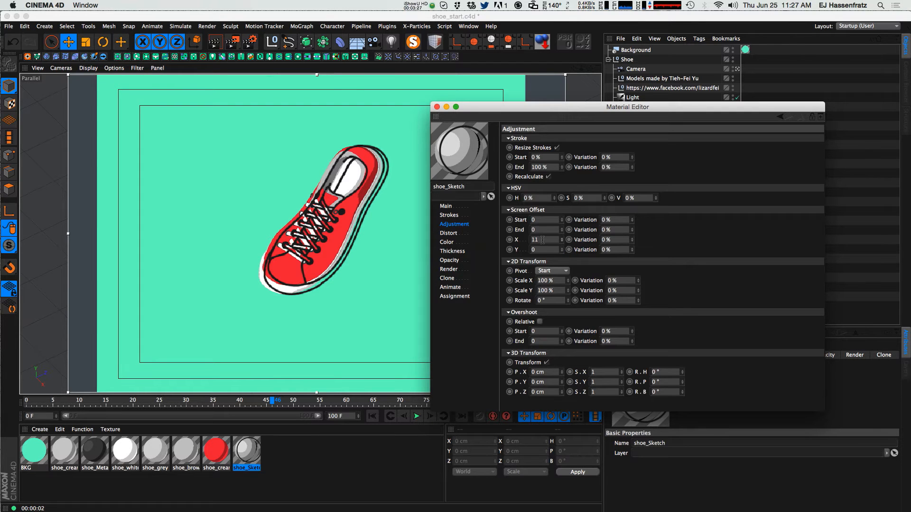
left_click_drag(562, 241, 565, 261)
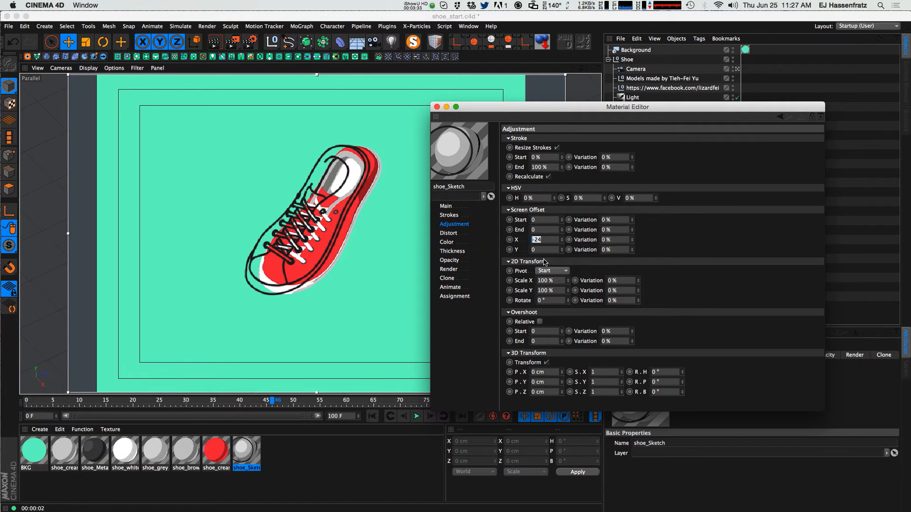
type("3")
key("Return")
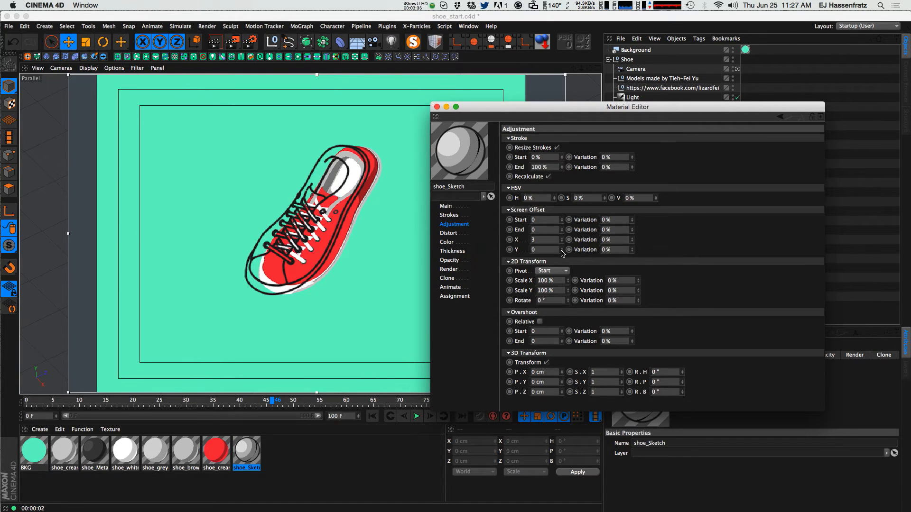
Try Screen Offset Y values of 43 and -51 on the outlines, and leave Y at -10.
left_click_drag(561, 250, 564, 246)
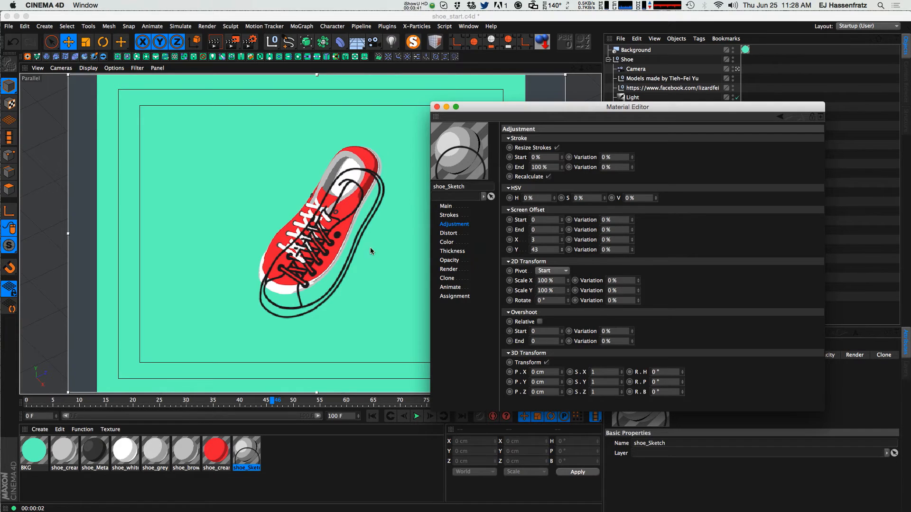
left_click_drag(562, 250, 564, 268)
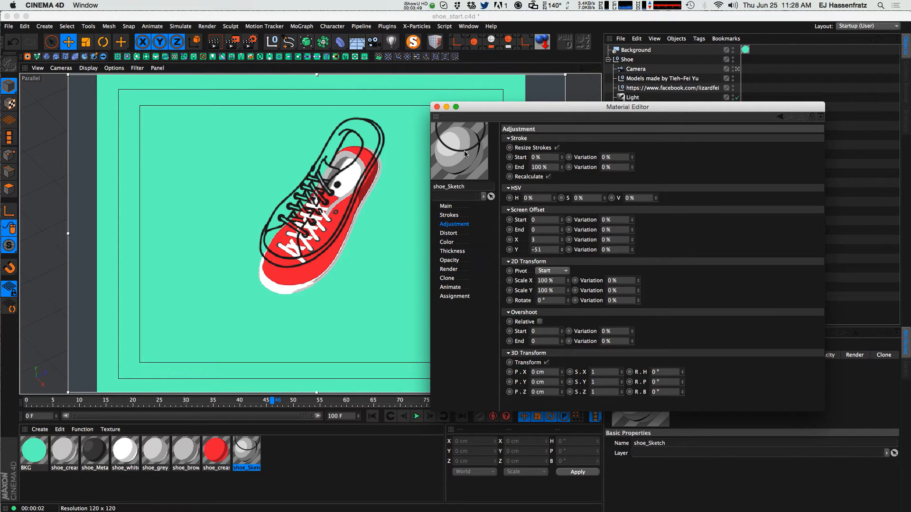
mouse_move(566, 249)
left_mouse_down()
mouse_move(564, 261)
mouse_move(566, 239)
mouse_move(563, 260)
left_mouse_up()
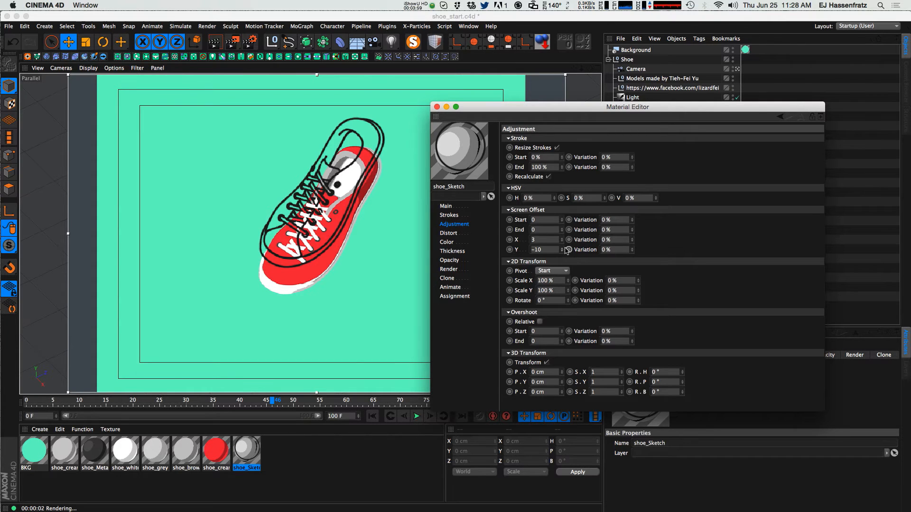
Test Screen Offset Start values of 14, 1 and 7 for a scribbled outline, and return Start to 0.
left_click_drag(563, 220, 564, 220)
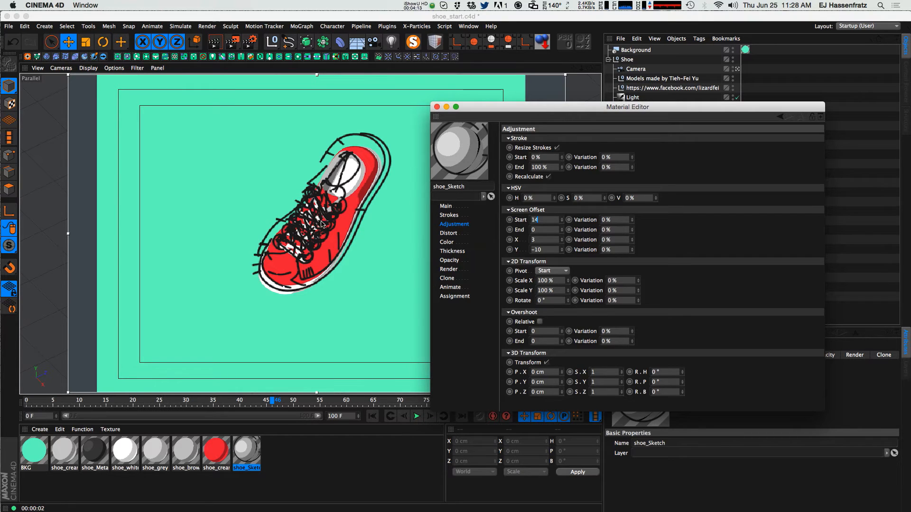
key("BackSpace")
key("Return")
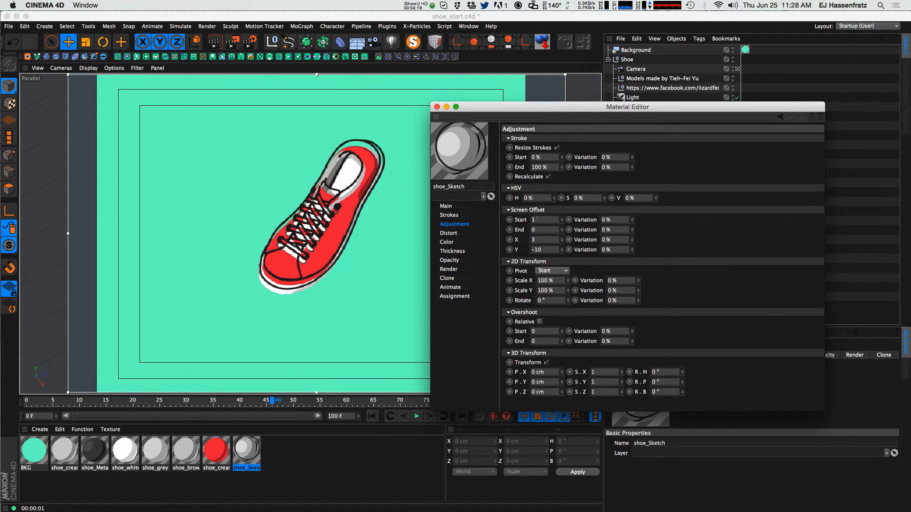
left_click_drag(561, 222, 562, 220)
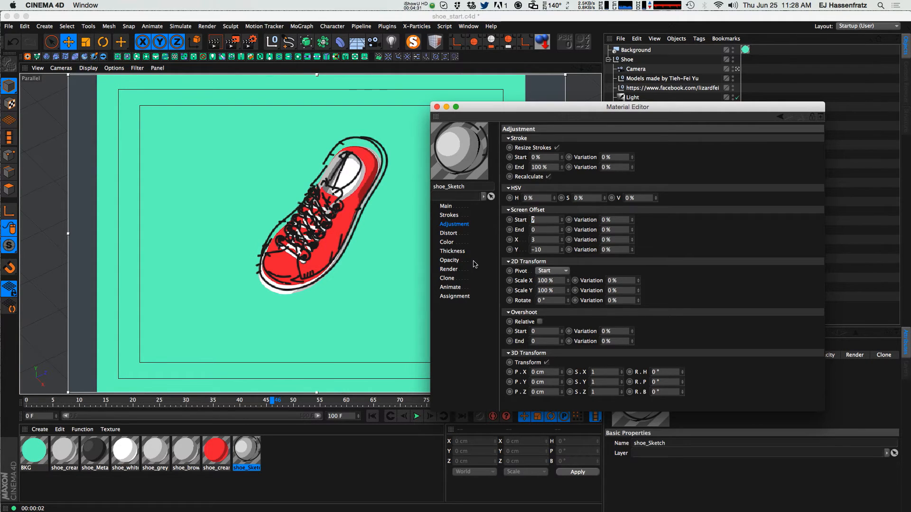
key("Return")
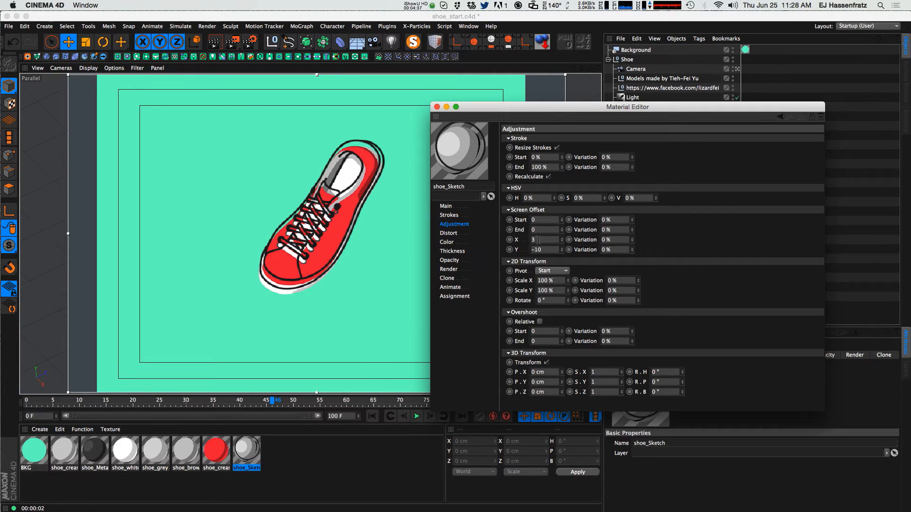
Set the shoe_Sketch material's Screen Offset to X -3 and Y -5, and close its editor.
left_click_drag(563, 240, 563, 250)
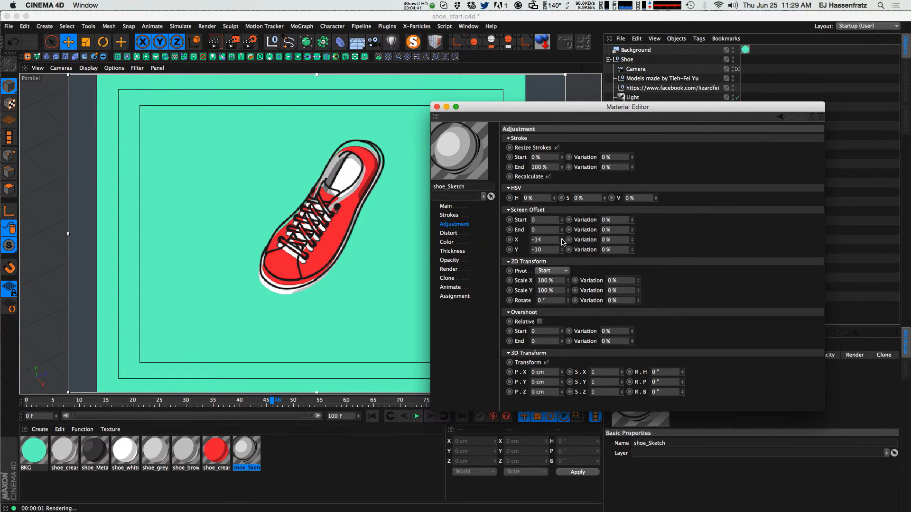
left_click(532, 240)
type("-3")
key("Return")
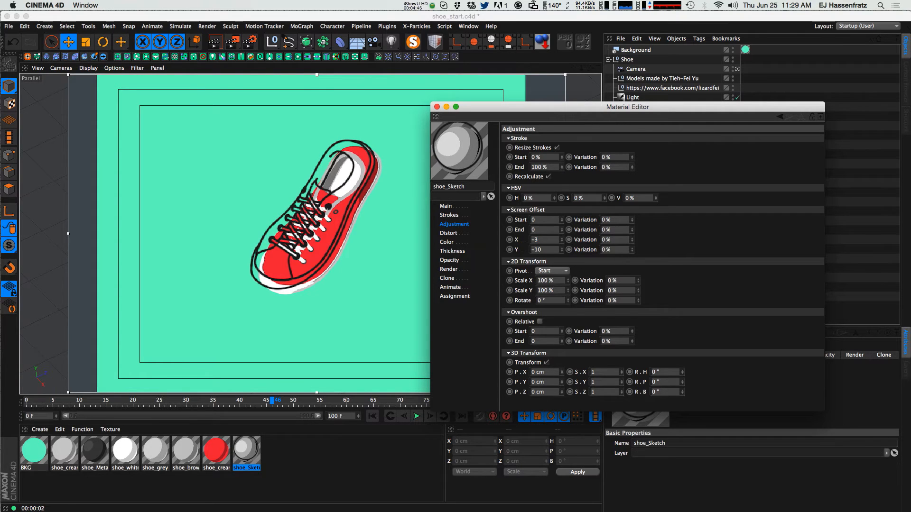
left_click(547, 248)
type("-5")
key("Return")
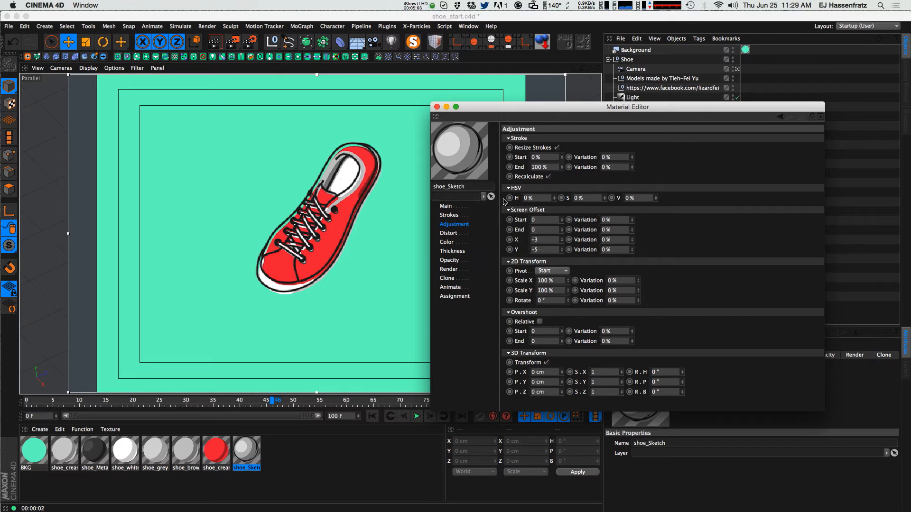
left_click_drag(492, 106, 506, 109)
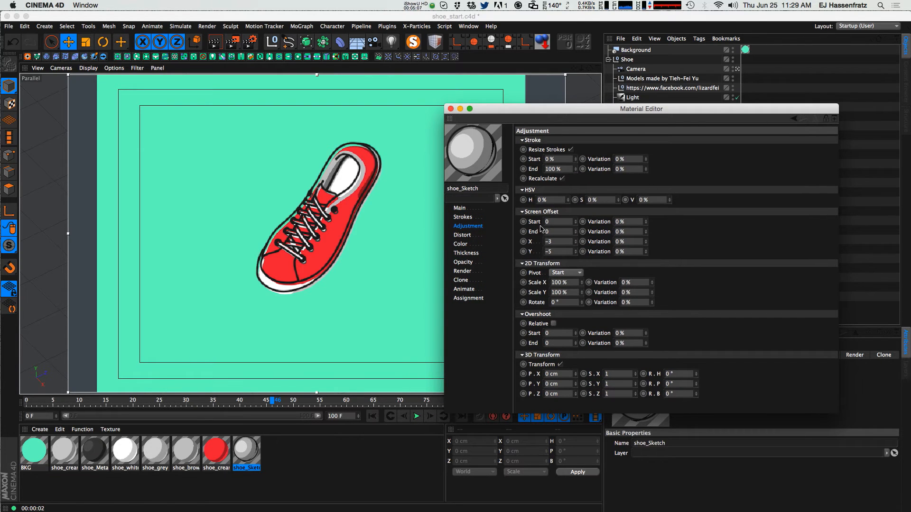
left_click(451, 109)
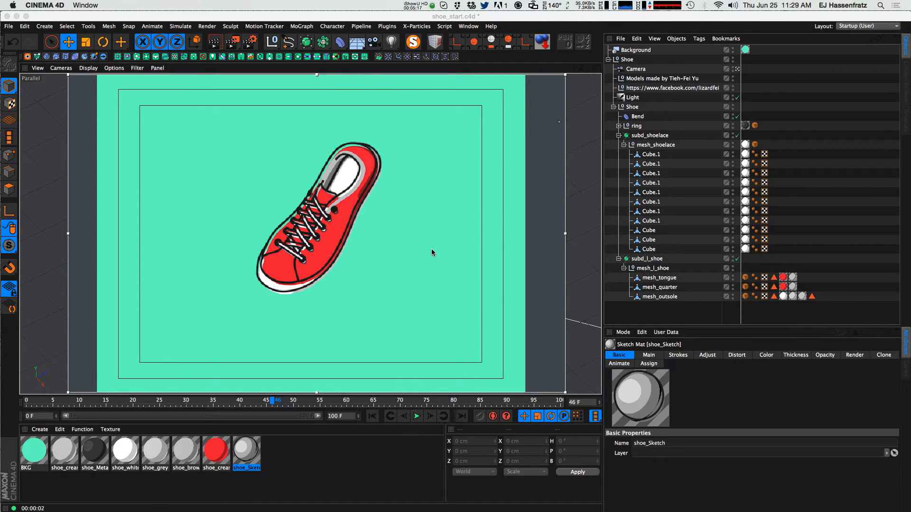
Create a new material named "Alpha Wipe" and place its editor clear of the shoe render.
double_click(284, 451)
double_click(34, 451)
left_click_drag(233, 81, 541, 143)
type("A")
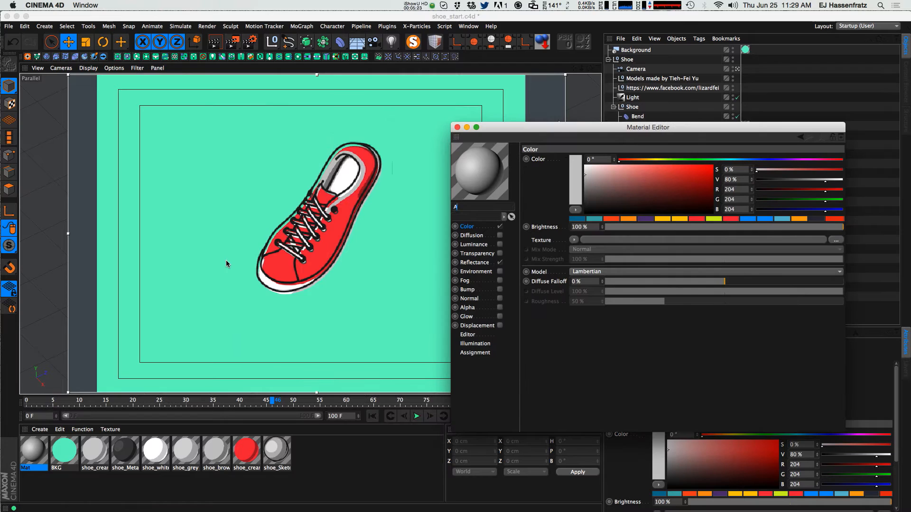
type("lpha Wipe")
key("Return")
Disable the Color and Reflectance channels of the Alpha Wipe material and enable its Alpha channel.
left_click(499, 226)
left_click(500, 263)
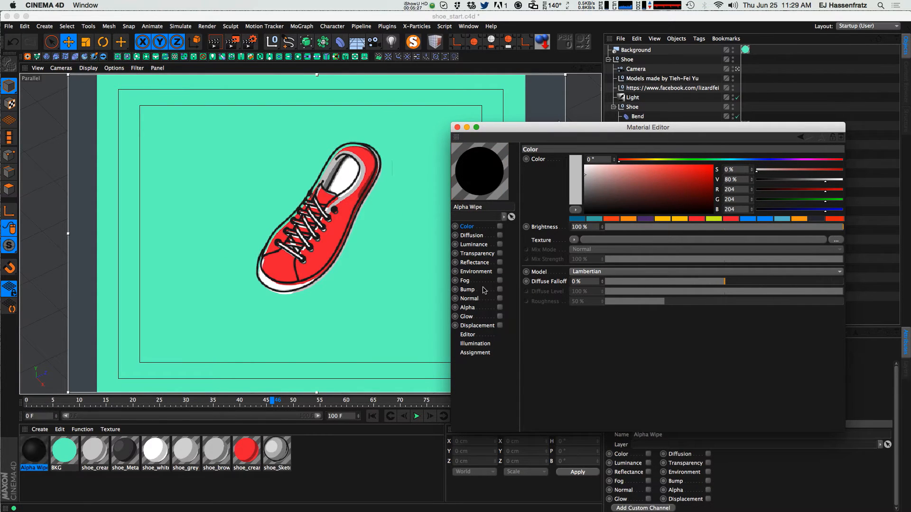
left_click(470, 307)
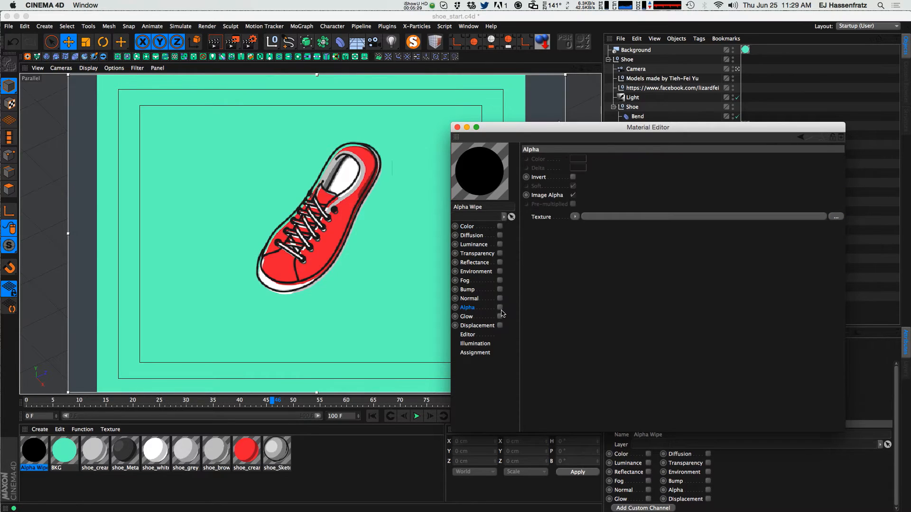
left_click(499, 308)
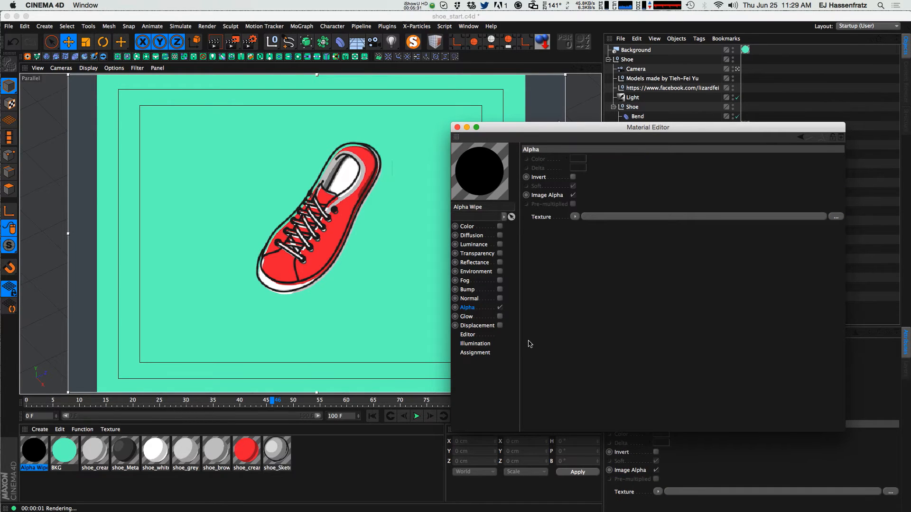
Load a Gradient shader as the Alpha channel's texture and open the shader's properties.
left_click(575, 217)
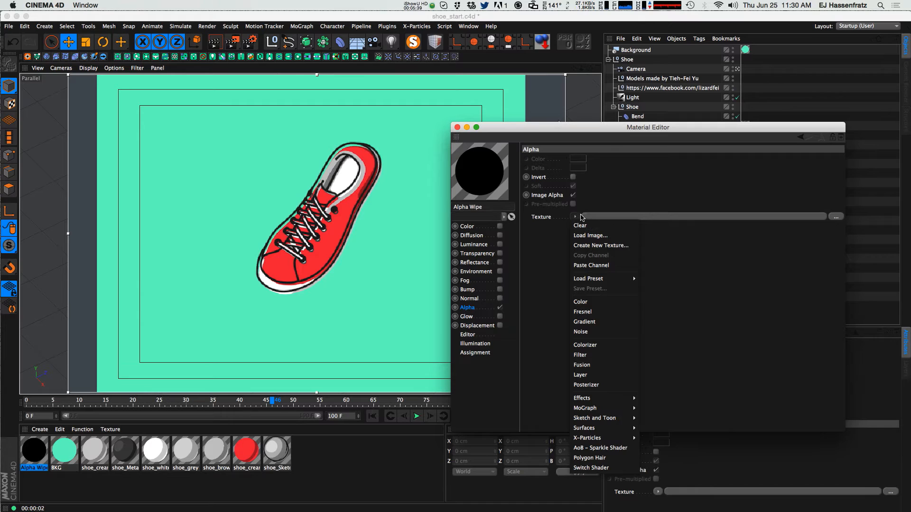
left_click(593, 324)
left_click(657, 217)
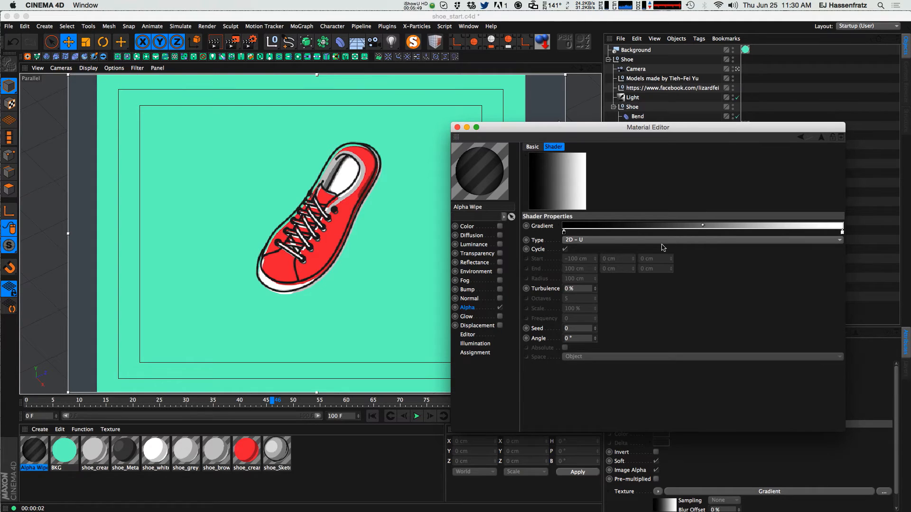
Expand the gradient's knot settings and set the interpolation to None for a hard black-to-white edge.
left_click(558, 226)
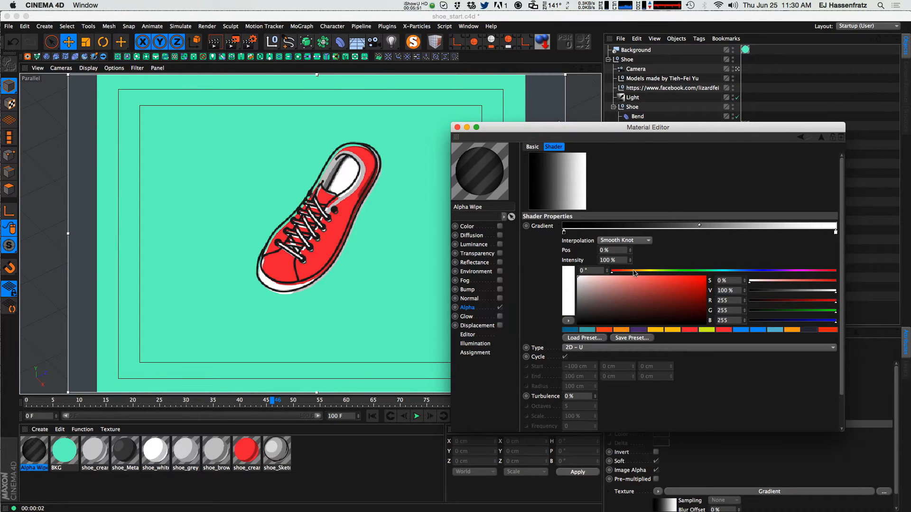
left_click(617, 244)
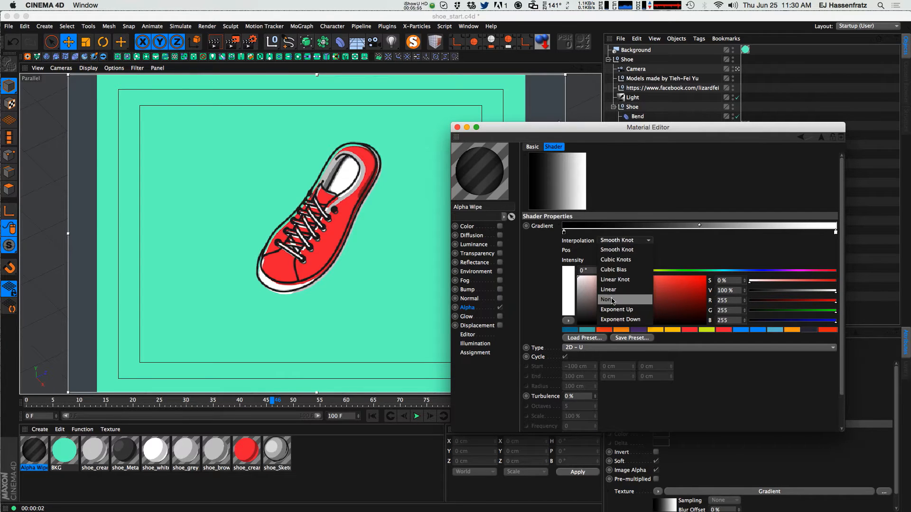
left_click(617, 291)
Move the white knot to about a third of the gradient and add a black knot at about 66%.
left_click_drag(834, 232, 679, 232)
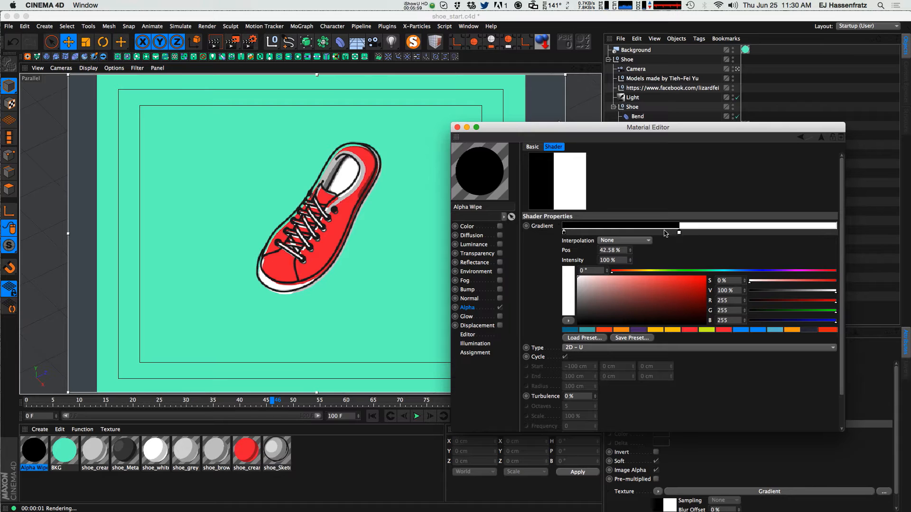
left_click_drag(679, 234, 655, 234)
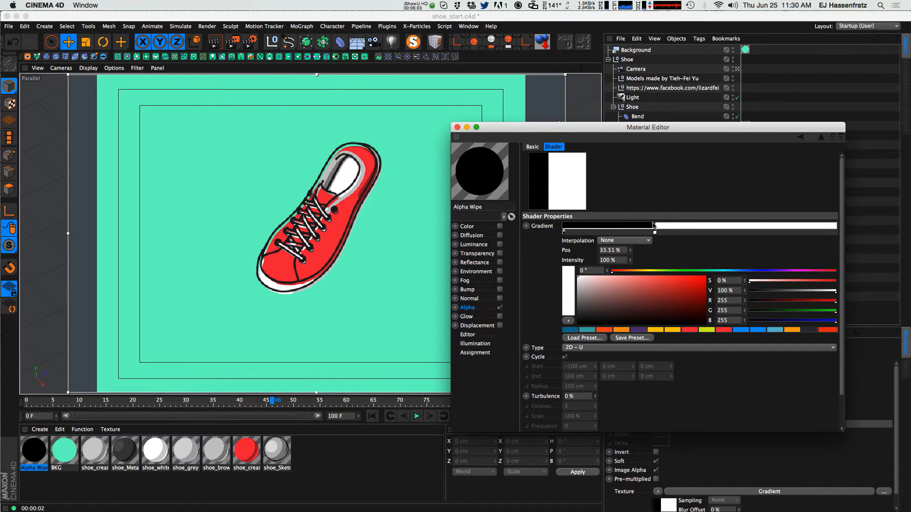
left_click_drag(657, 237, 646, 236)
left_click(702, 233)
left_click_drag(702, 233, 744, 233)
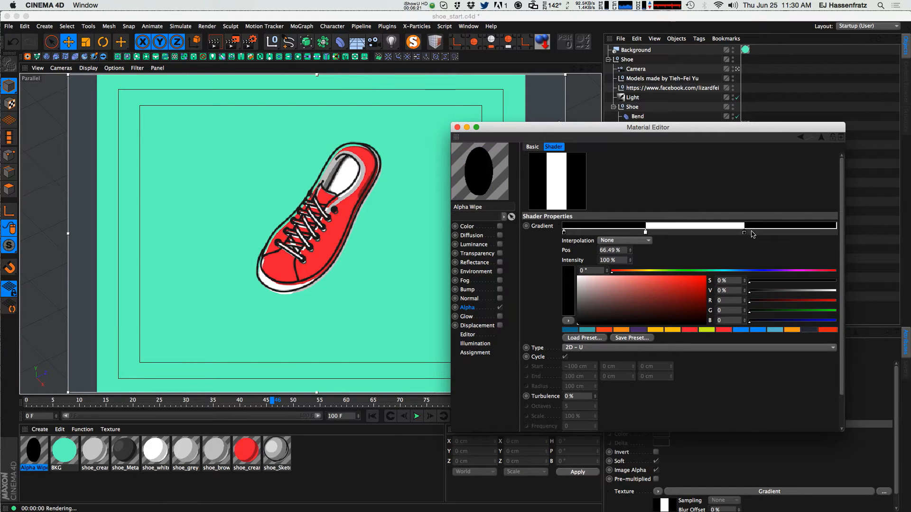
Set the white knot's position to 33% and the second black knot's to 66%, and close the material's editor.
left_click_drag(645, 232, 510, 260)
type("33")
key("Return")
left_click_drag(744, 232, 743, 232)
left_click(601, 250)
left_click_drag(601, 250, 395, 349)
type("66")
key("Return")
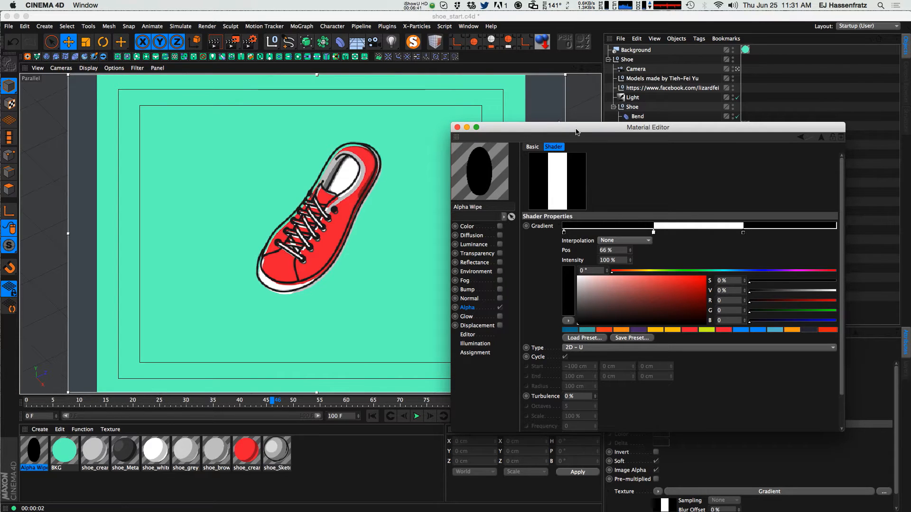
left_click_drag(572, 128, 540, 95)
left_click_drag(812, 396, 786, 425)
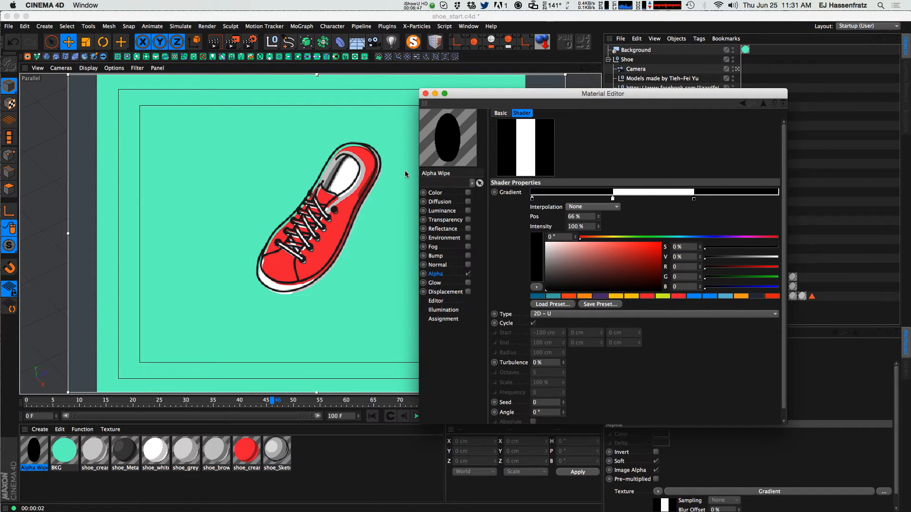
left_click(426, 94)
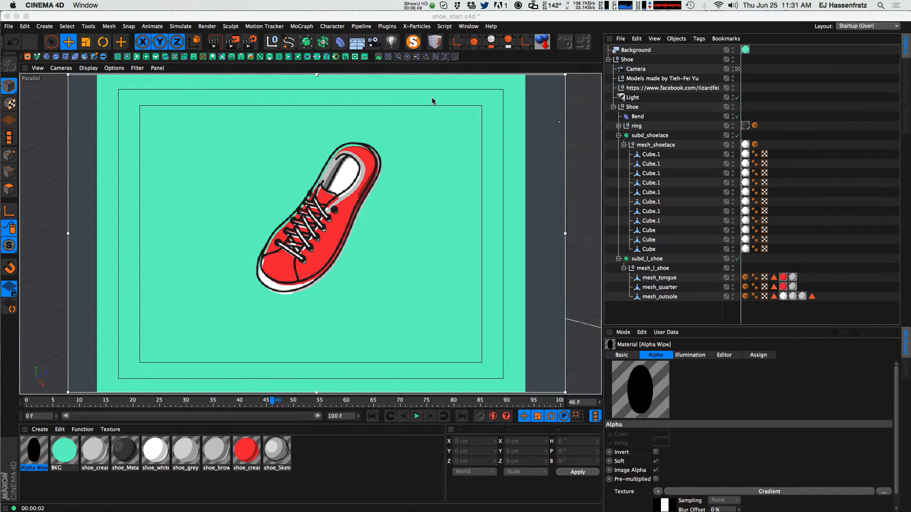
Select all shoelace cubes, the tongue, quarter and outsole meshes, and every tube inside the ring group.
left_click(655, 156)
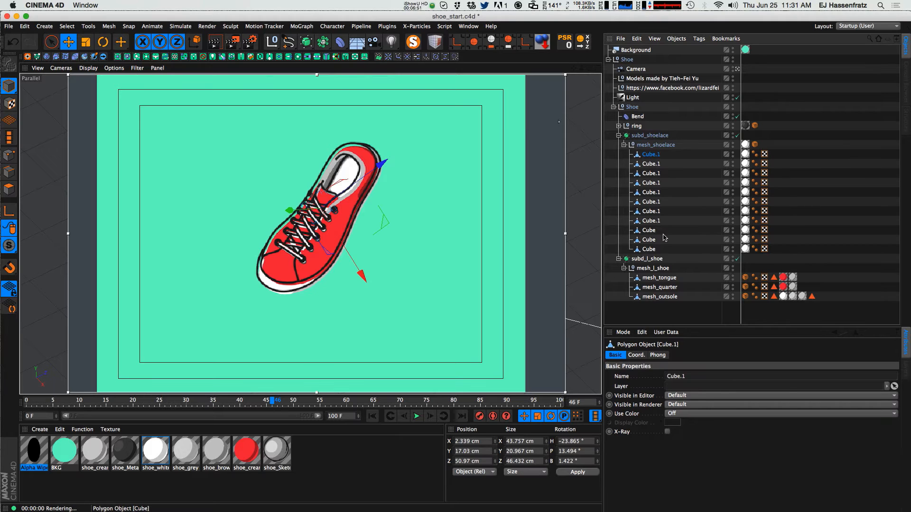
left_click(651, 250, "shift")
left_click(655, 279, "super")
left_click(658, 288, "super")
left_click(658, 297, "super")
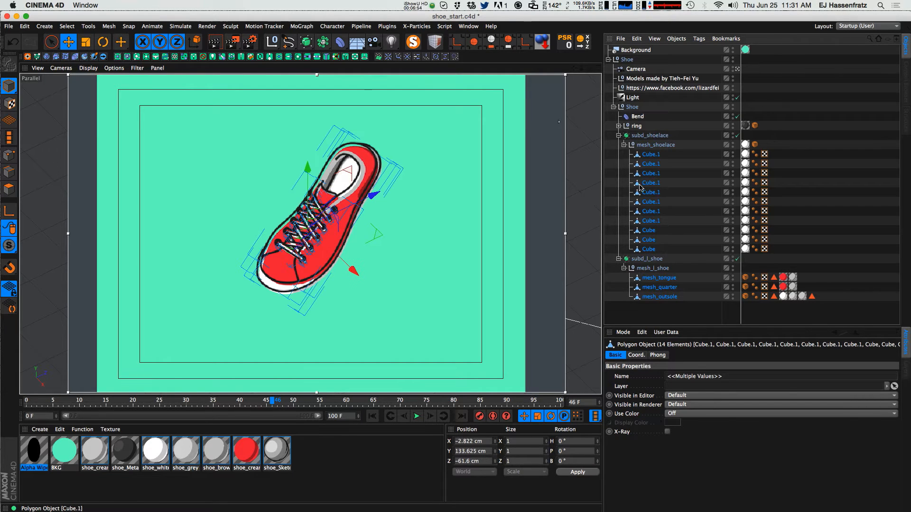
left_click(618, 126)
left_click_drag(608, 133, 662, 237)
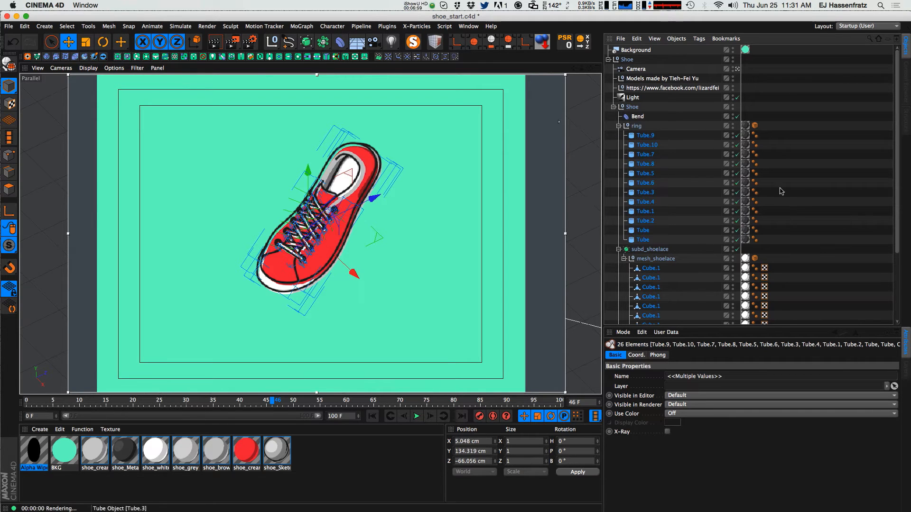
Apply the Alpha Wipe material to all selected shoe objects and clear the selection.
scroll(897, 151, "down", 5)
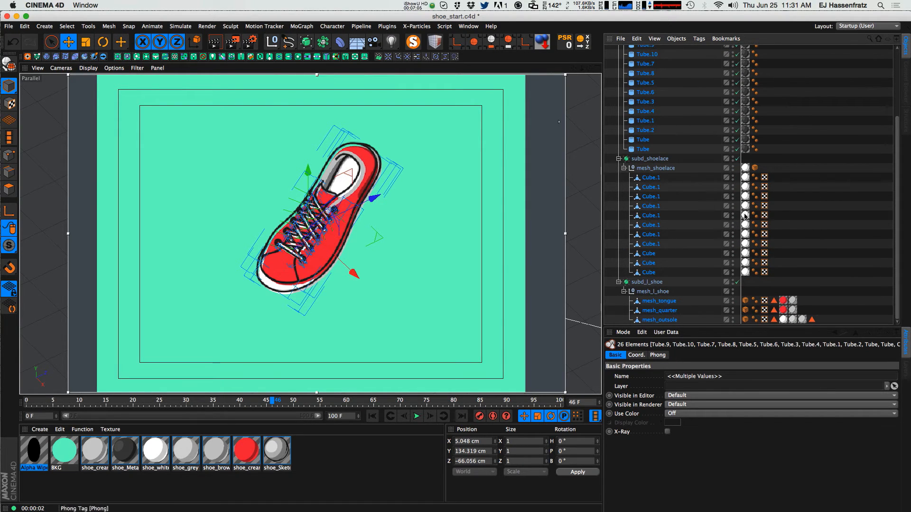
right_click(27, 457)
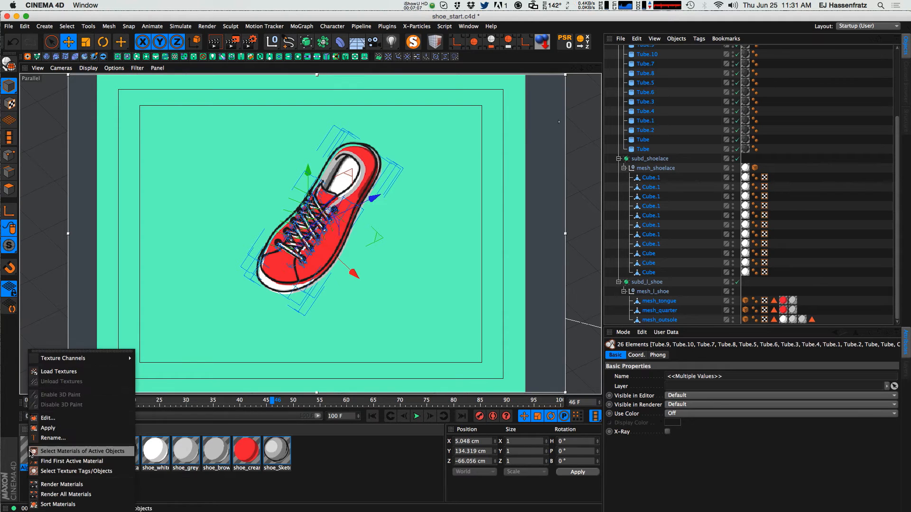
left_click(48, 428)
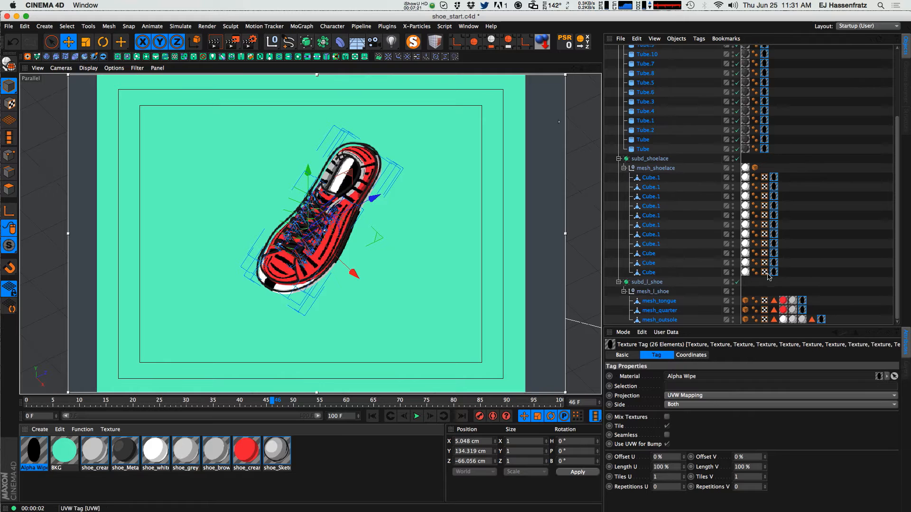
left_click(827, 270)
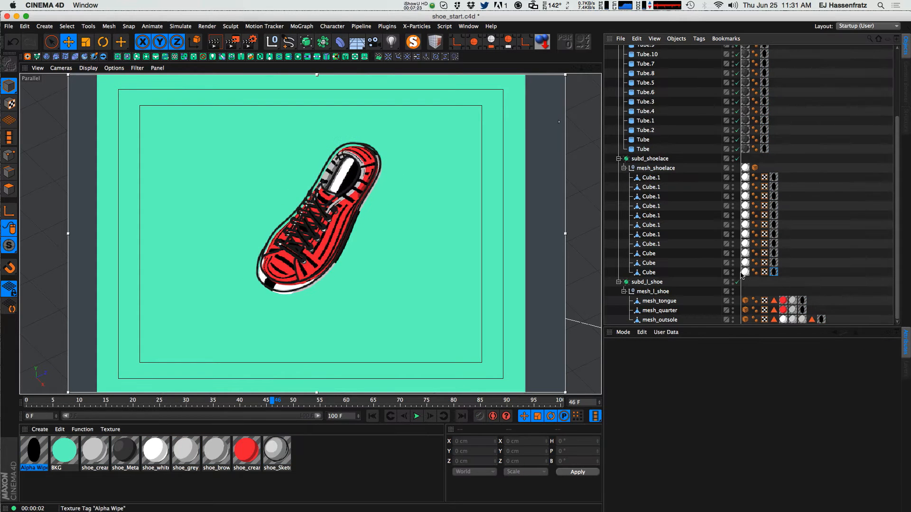
Try placing the last shoelace cube's Alpha Wipe tag before its shoe_white tag, and return it to the end.
left_click_drag(774, 272, 743, 272)
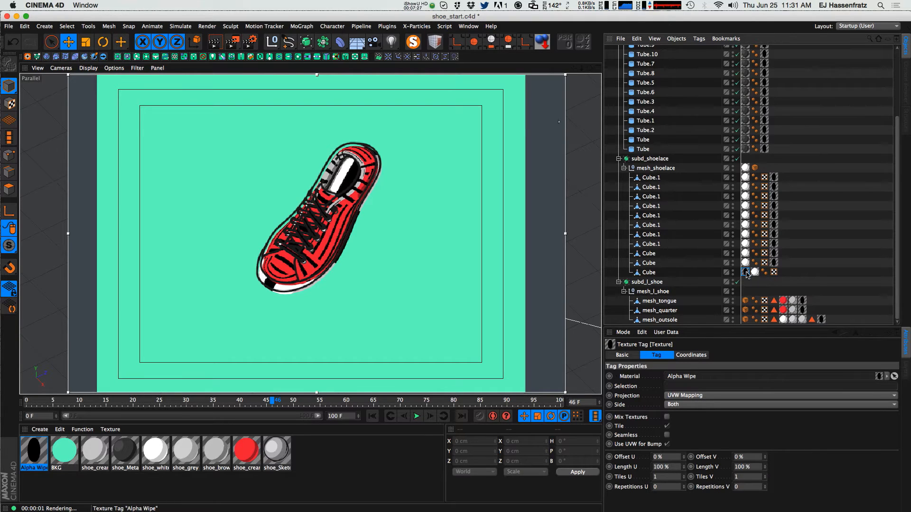
left_click_drag(745, 275, 775, 274)
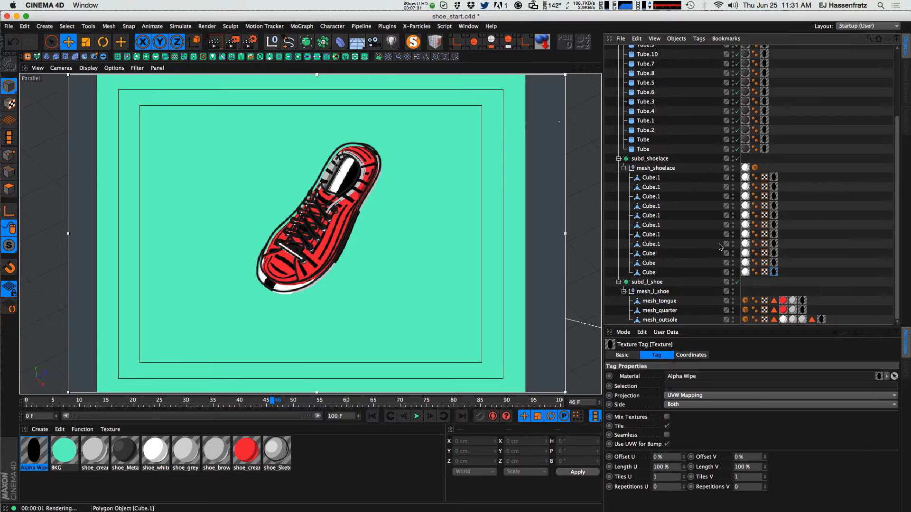
left_click(746, 273)
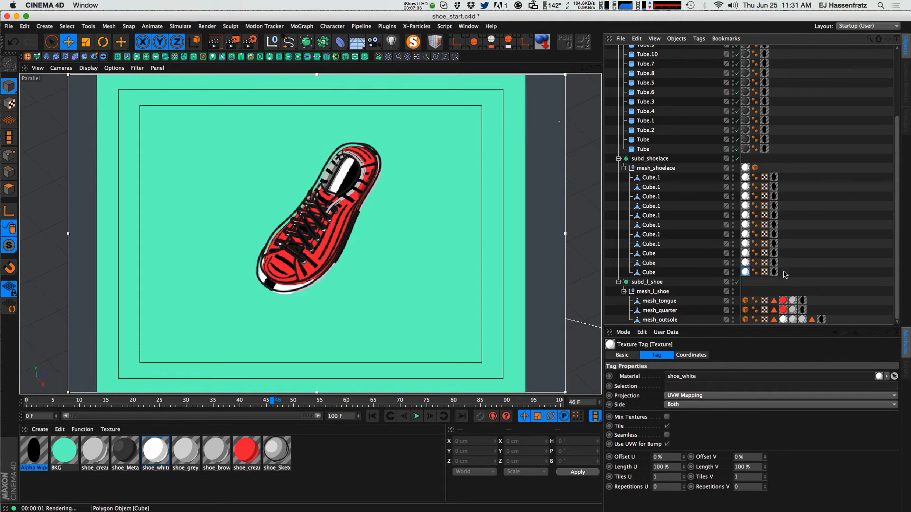
Try deleting the shoe_white texture tag from mesh_shoelace, and undo the deletion.
left_click(745, 169)
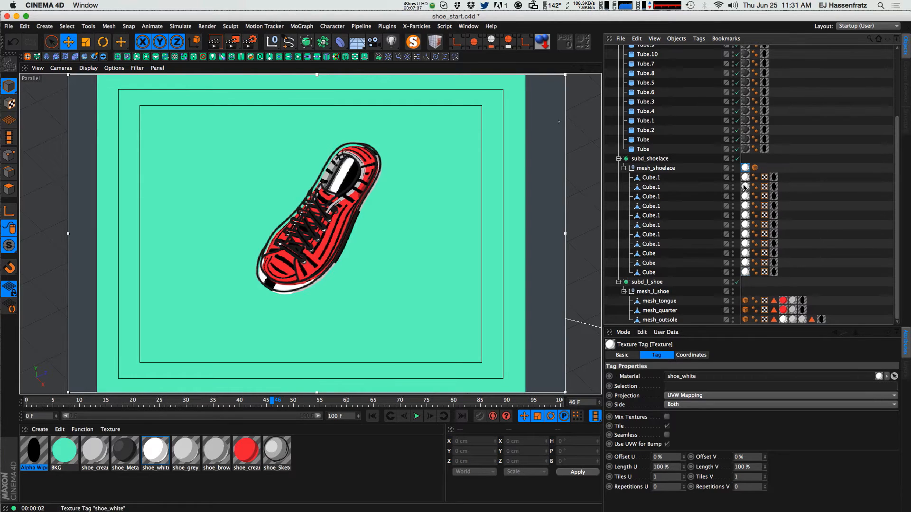
key("Delete")
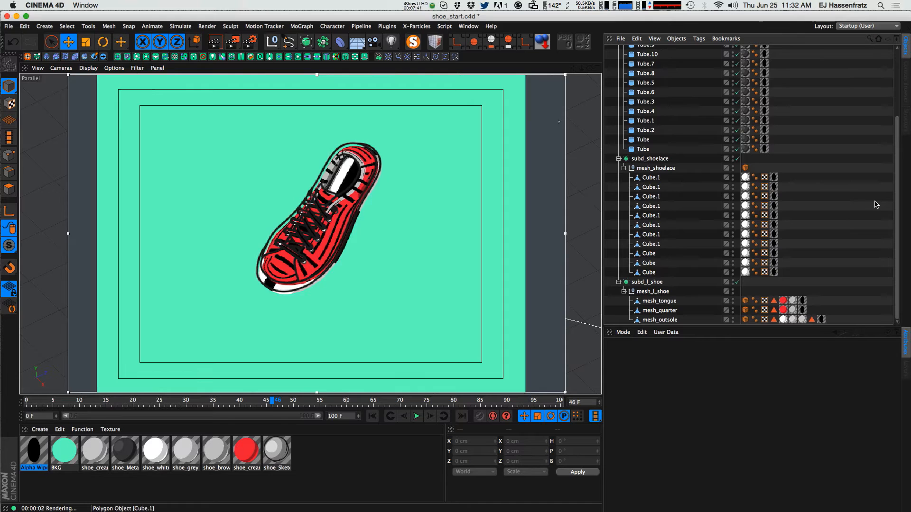
key("super+z")
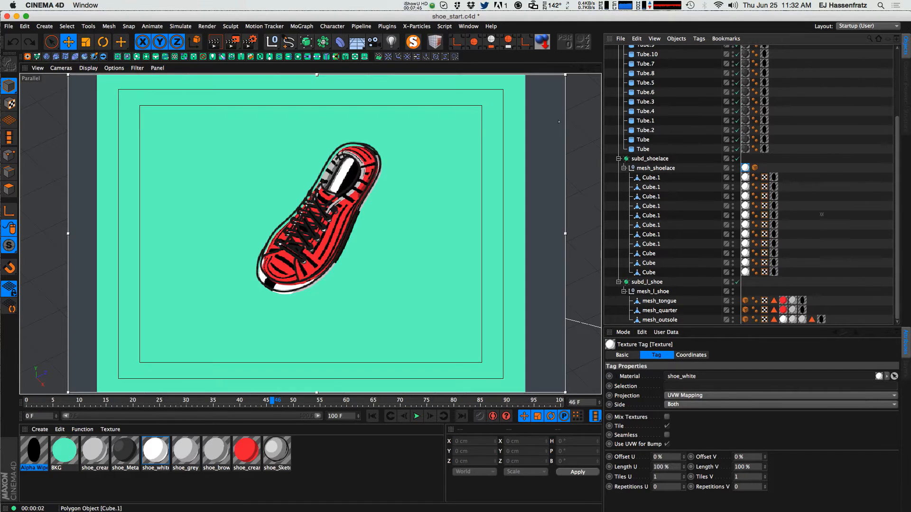
scroll(812, 179, "up", 5)
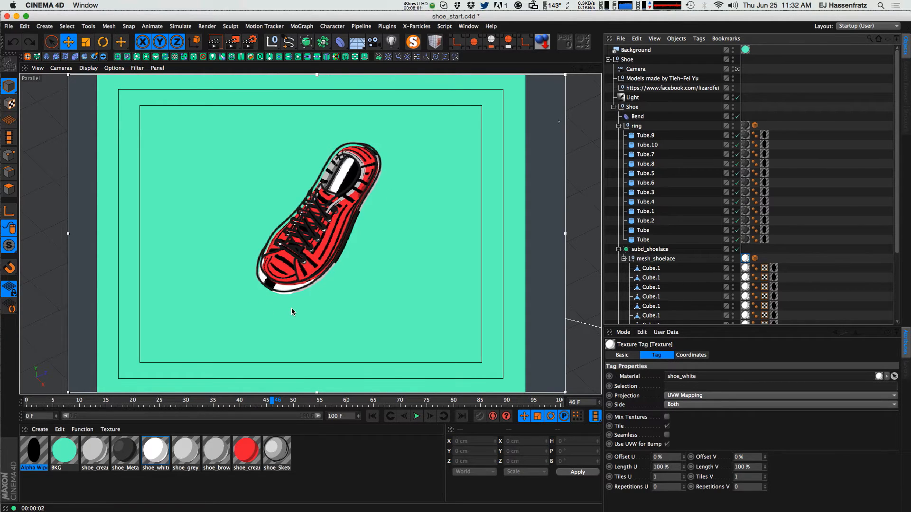
Open the Alpha Wipe material's editor clear of the shoe and compare the render with the Alpha channel off and on.
double_click(34, 451)
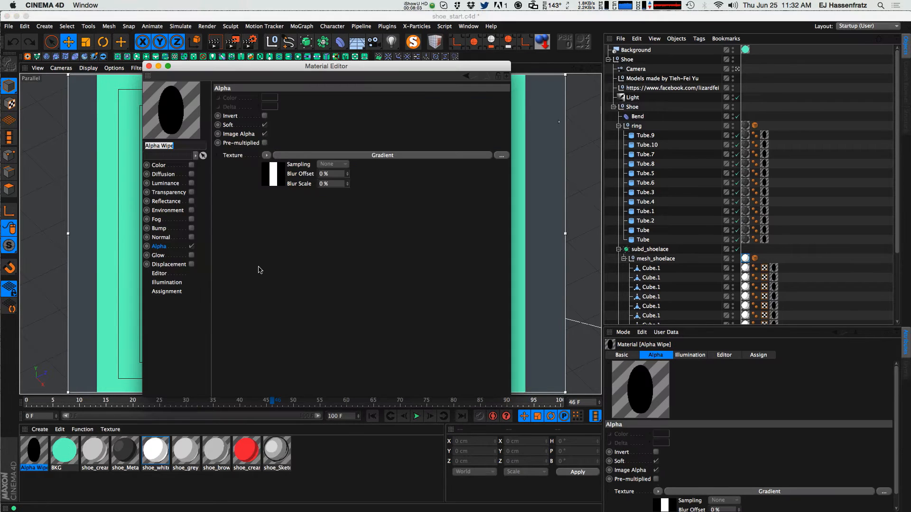
left_click_drag(306, 66, 626, 76)
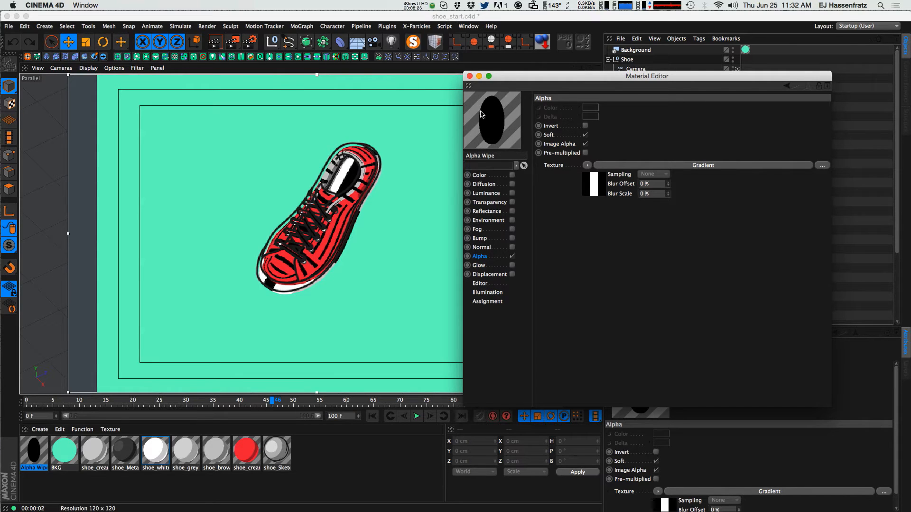
left_click(512, 256)
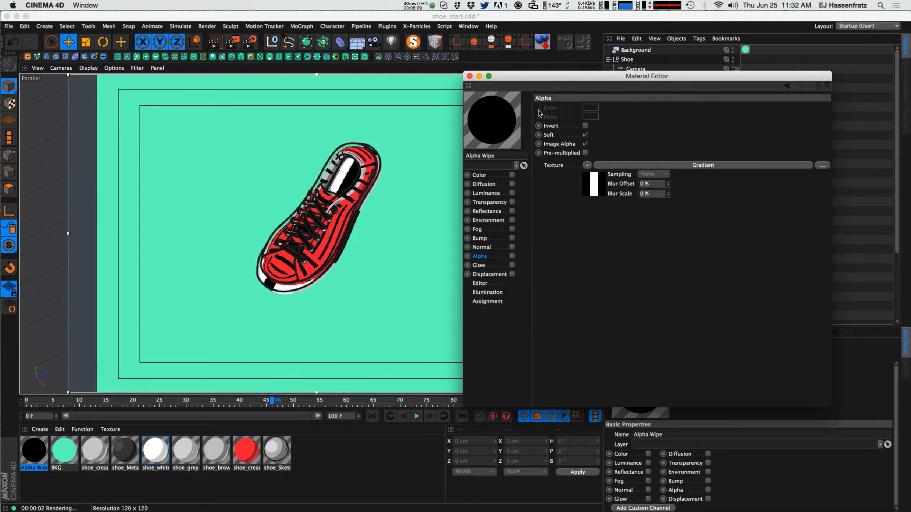
left_click(513, 257)
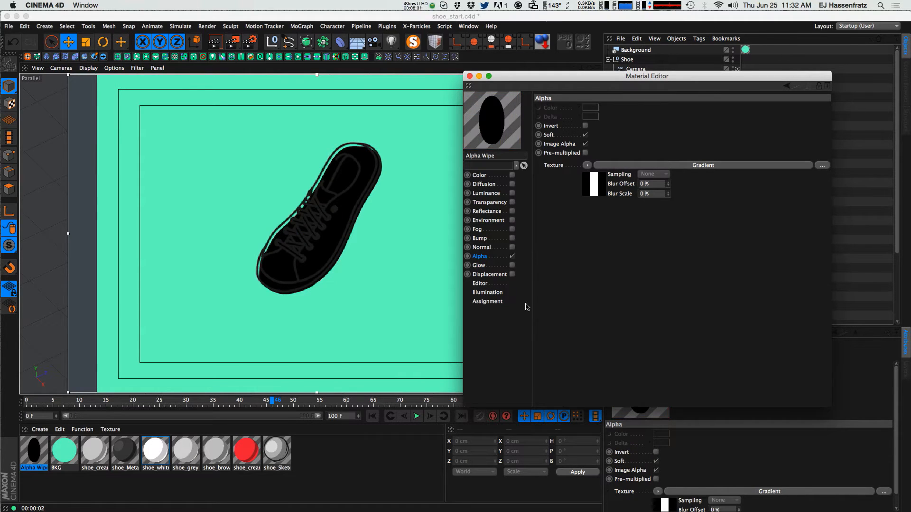
Enable the Transparency channel of Alpha Wipe and disable its Total Internal Reflection and Exit Reflections.
left_click(502, 204)
left_click(511, 203)
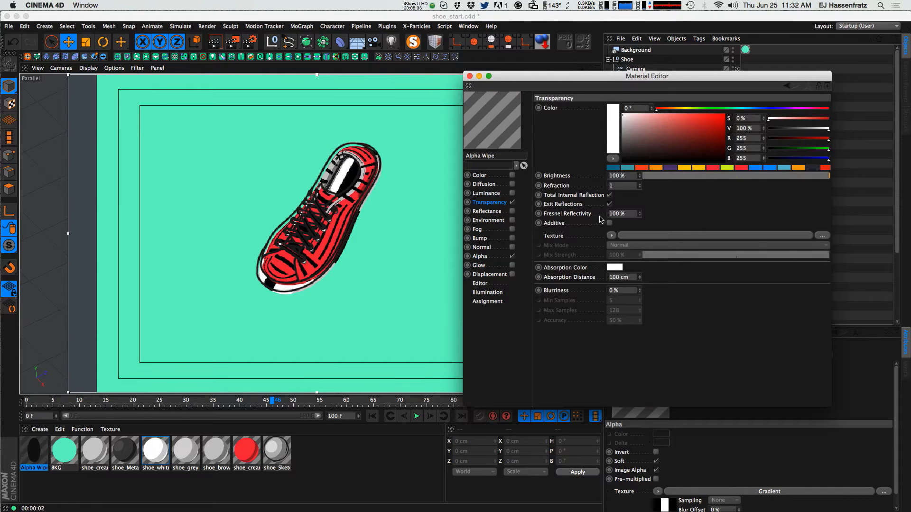
left_click(610, 195)
left_click(609, 204)
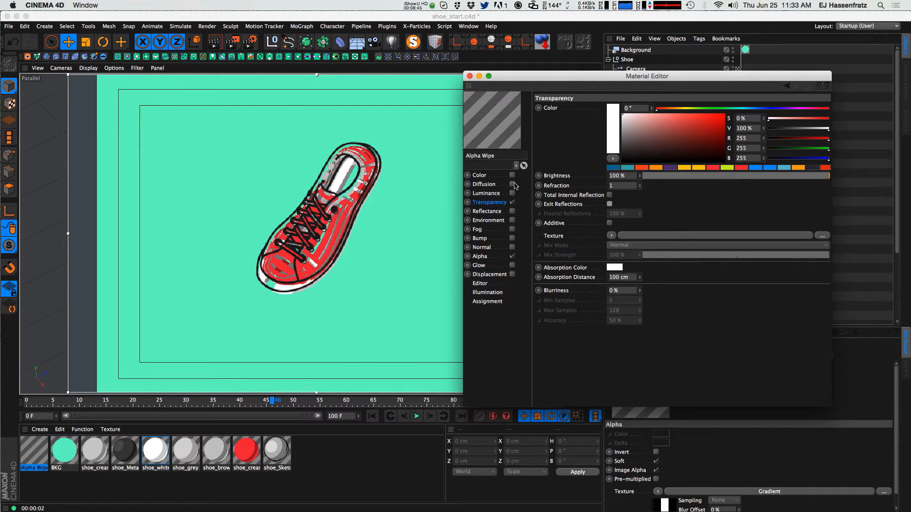
Set the type of the gradient in Alpha Wipe's Alpha channel to 3D - Linear.
left_click(484, 255)
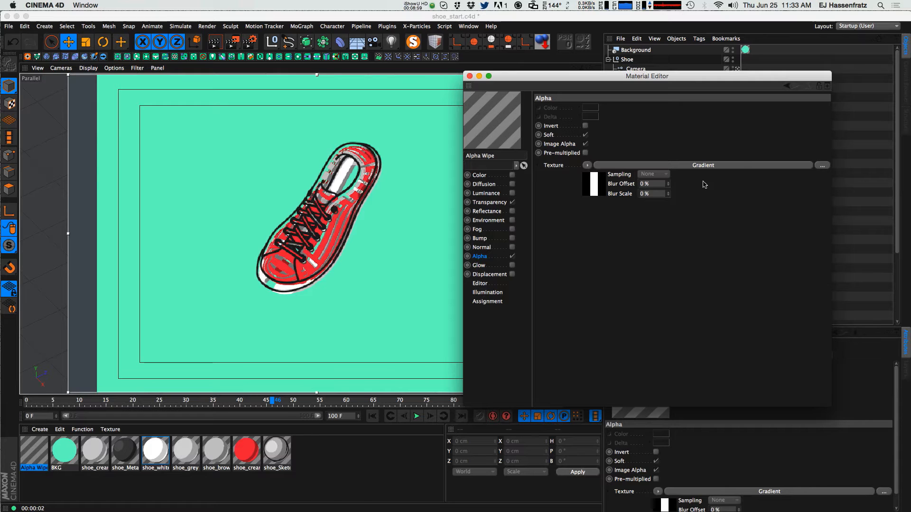
left_click(707, 166)
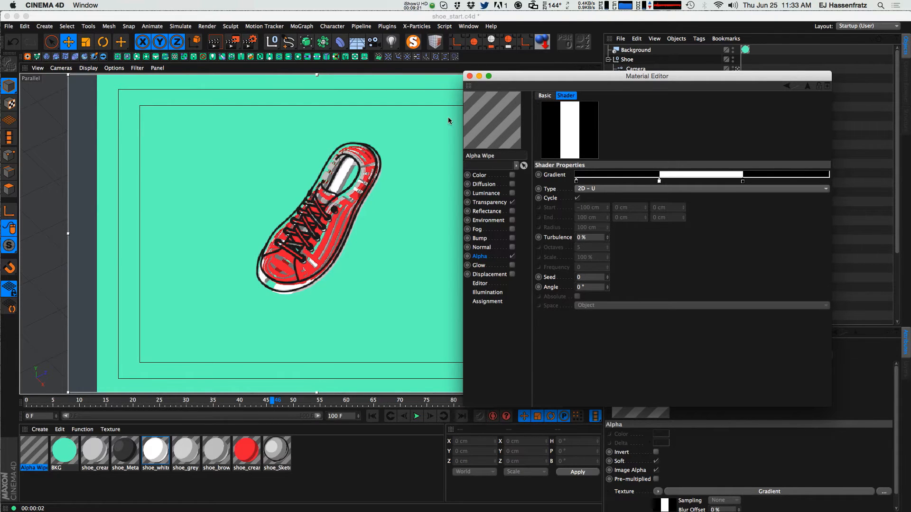
left_click(621, 190)
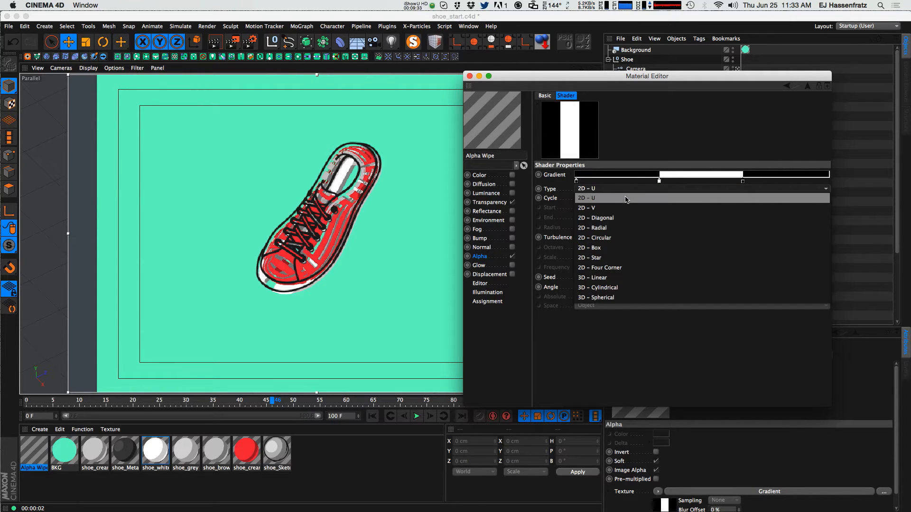
left_click(619, 280)
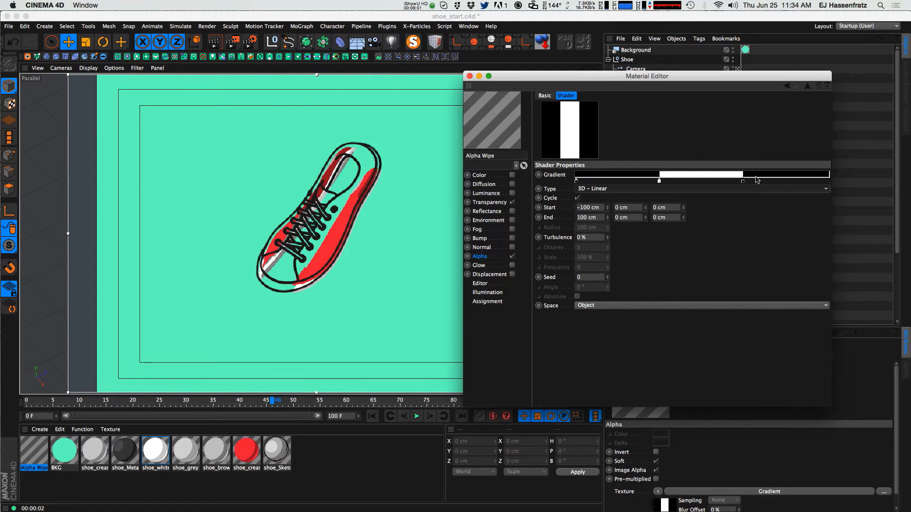
Invert Alpha Wipe's Alpha channel, disable Cycle on its gradient, and turn off the interactive render.
left_click(486, 257)
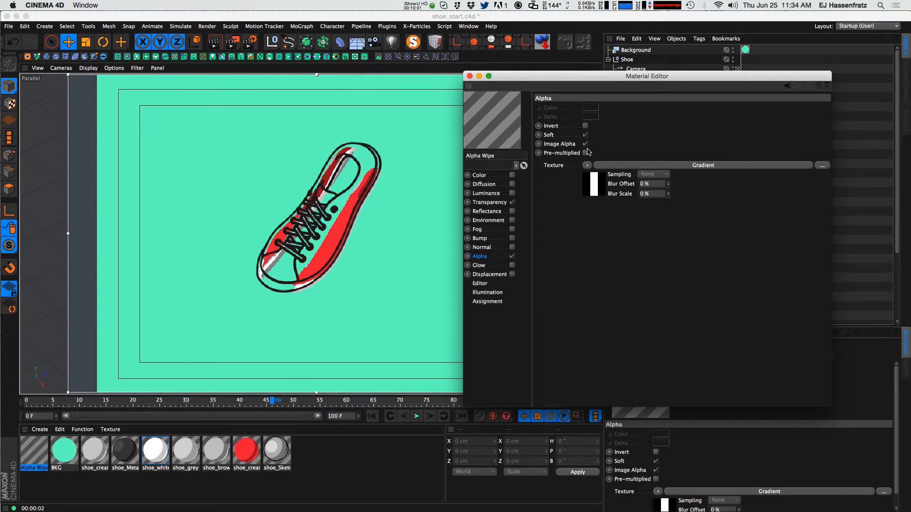
left_click(585, 126)
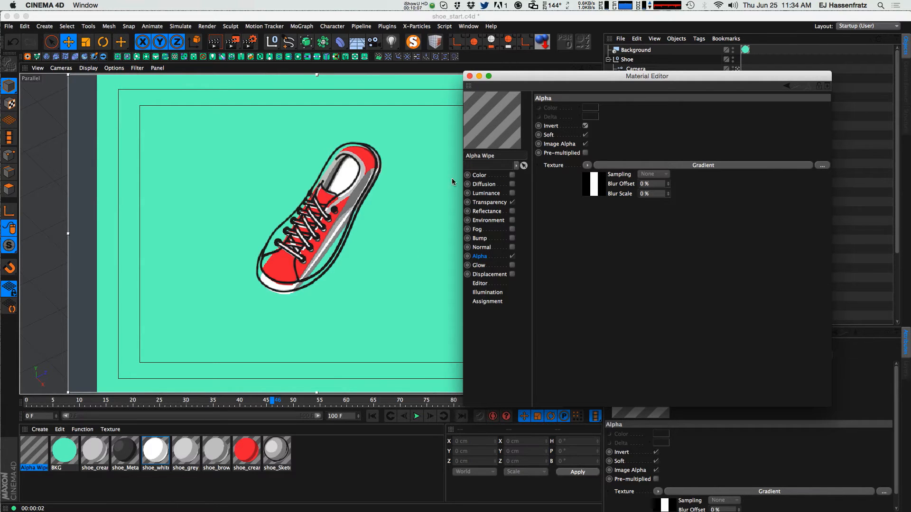
left_click(619, 166)
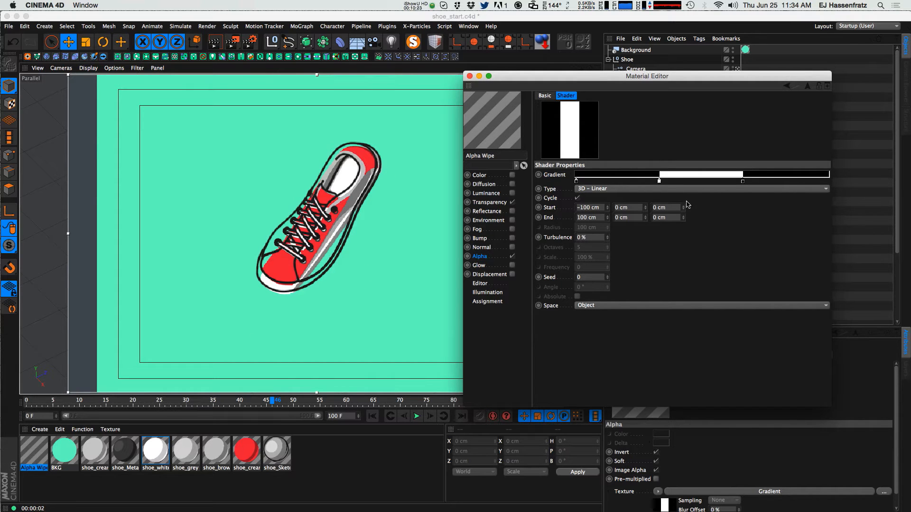
left_click(577, 198)
key("alt+r")
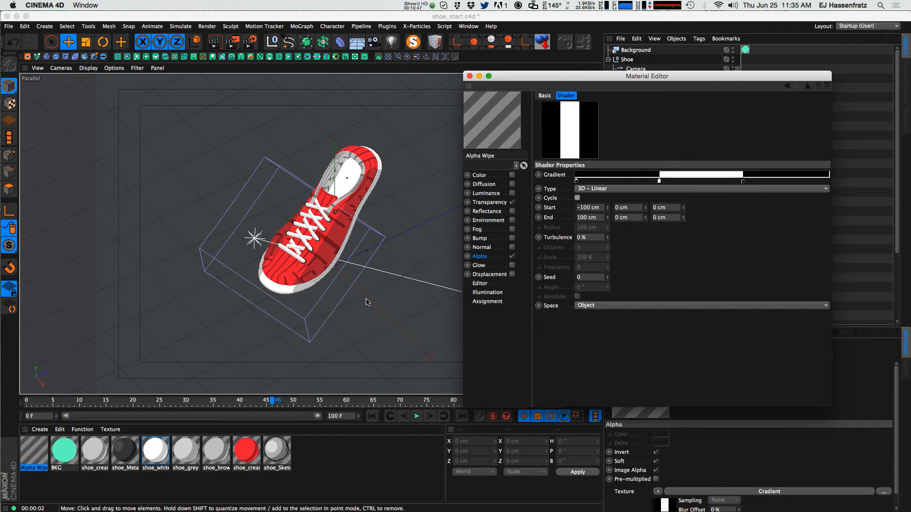
left_click(552, 208)
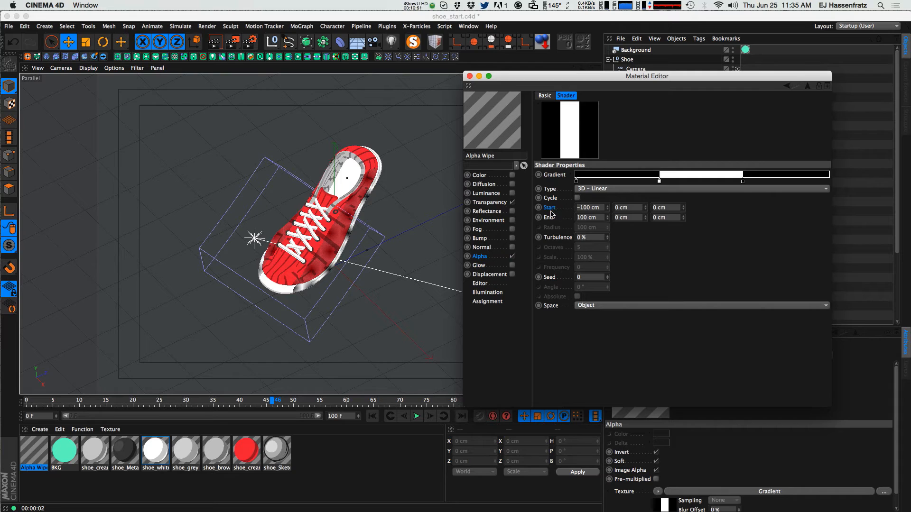
left_click_drag(580, 207, 709, 206)
left_click(550, 217)
left_click_drag(579, 217, 636, 216)
left_click(683, 217)
Test the gradient's Start X at 0 cm and -352 cm in the interactive render, and restore it to -100 cm.
left_click(342, 69)
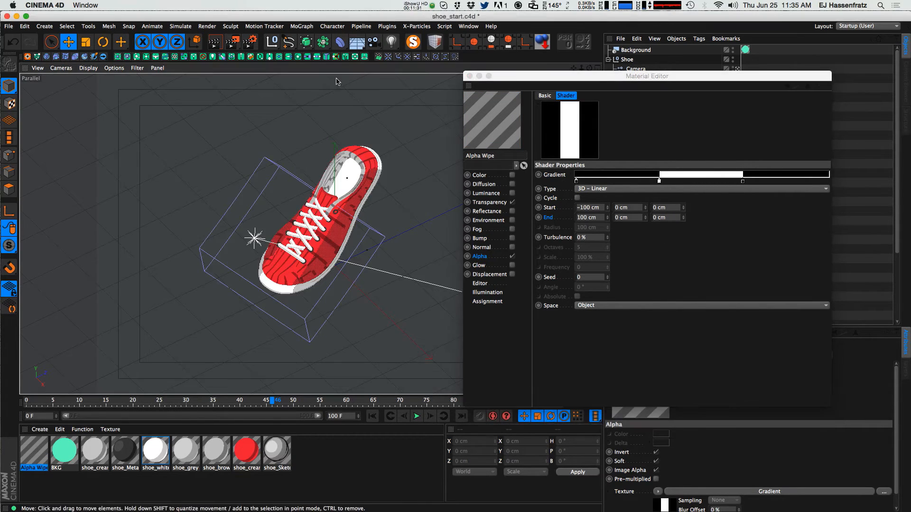
key("super+r")
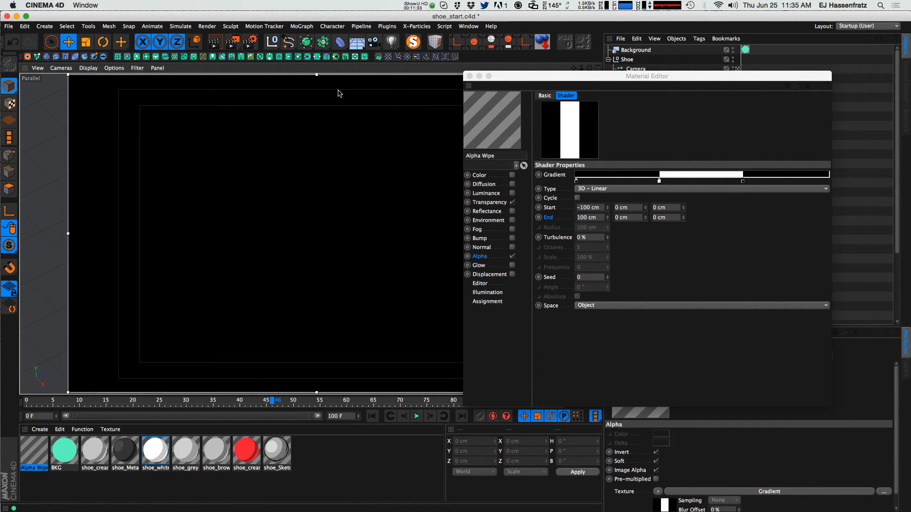
left_click(559, 208)
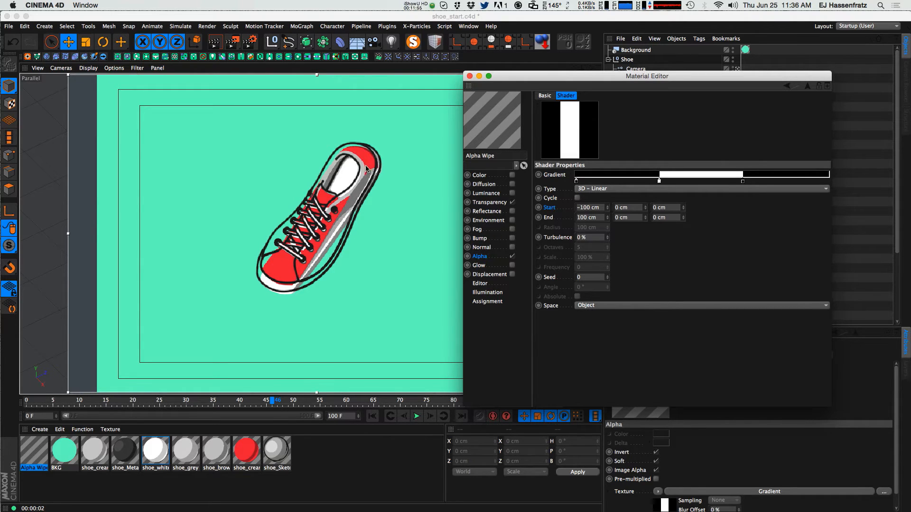
left_click_drag(608, 212, 608, 191)
type("0")
key("Return")
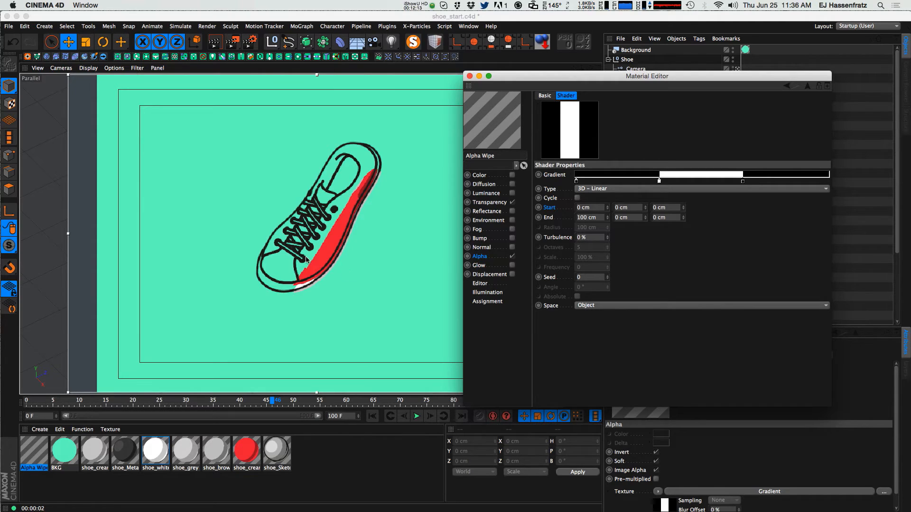
left_click_drag(608, 208, 631, 377)
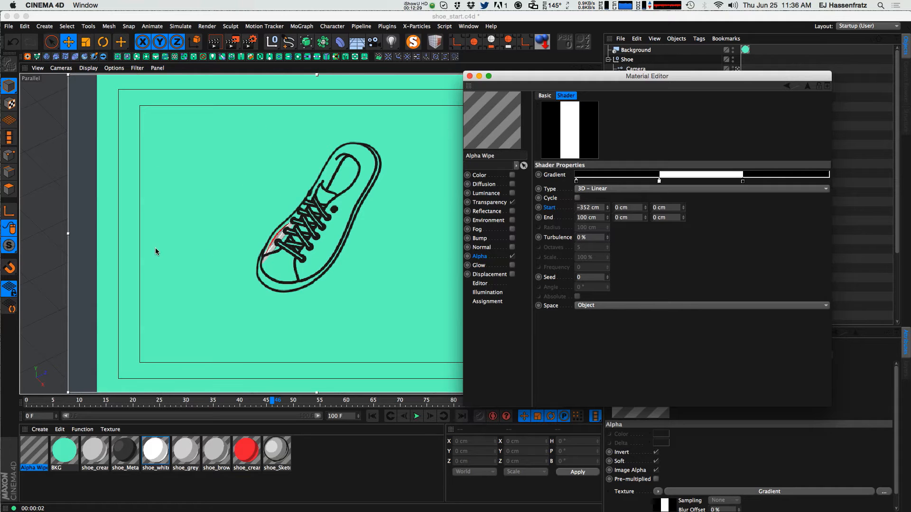
left_click(349, 78)
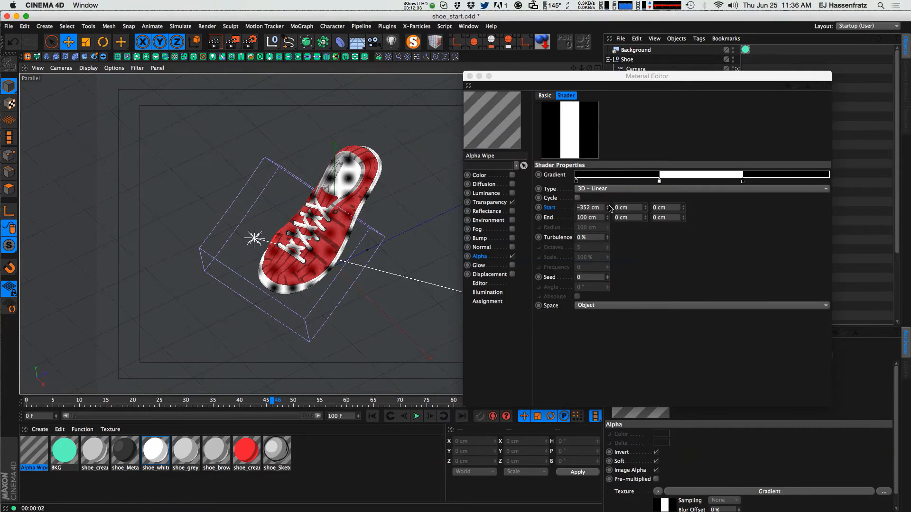
left_click(601, 207)
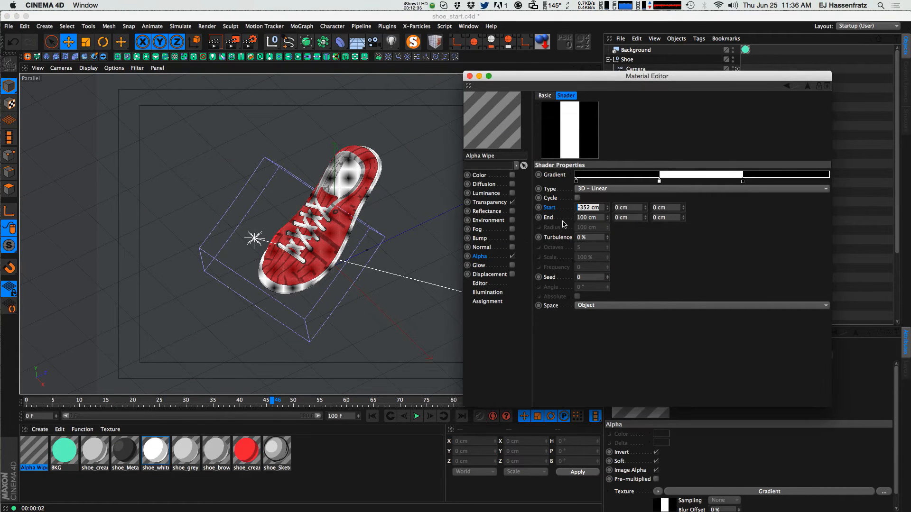
type("-100")
key("Return")
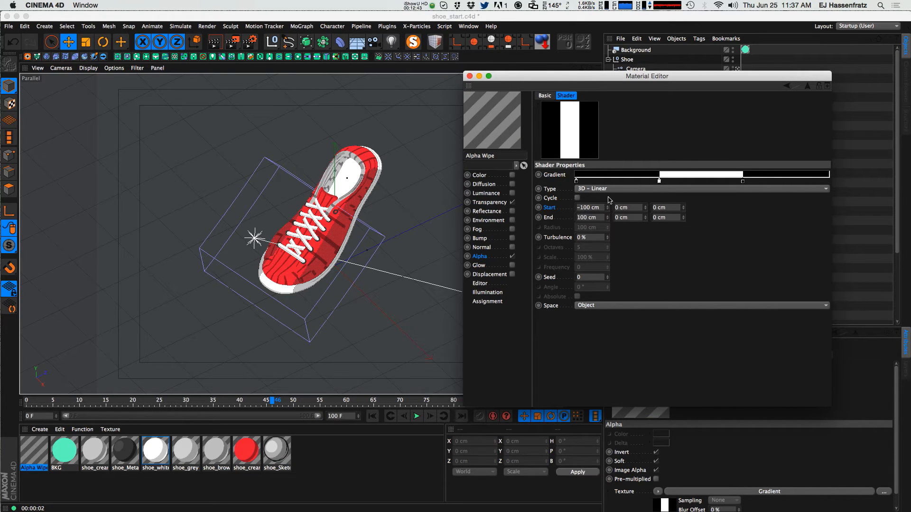
Move the material editor clear of the object list, and add a null object named Start.
left_click(548, 219)
left_click(551, 208)
left_click_drag(607, 77, 584, 246)
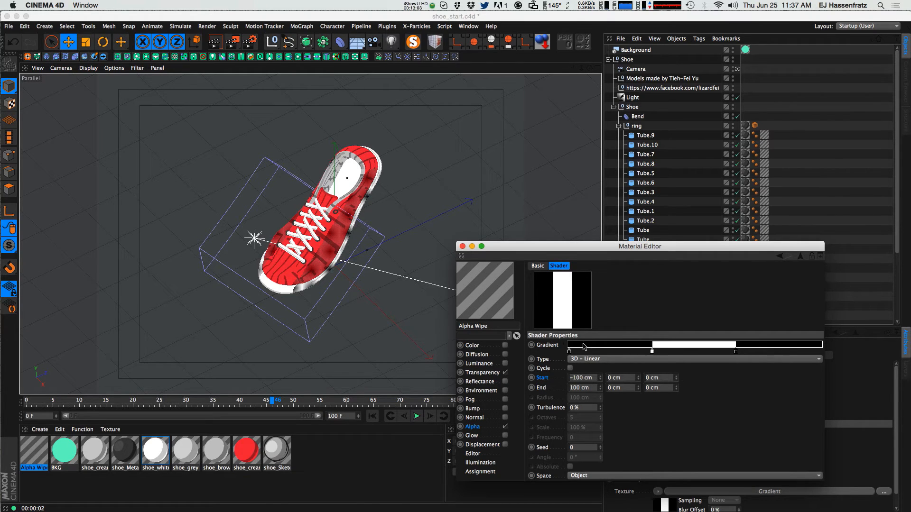
left_click(272, 42)
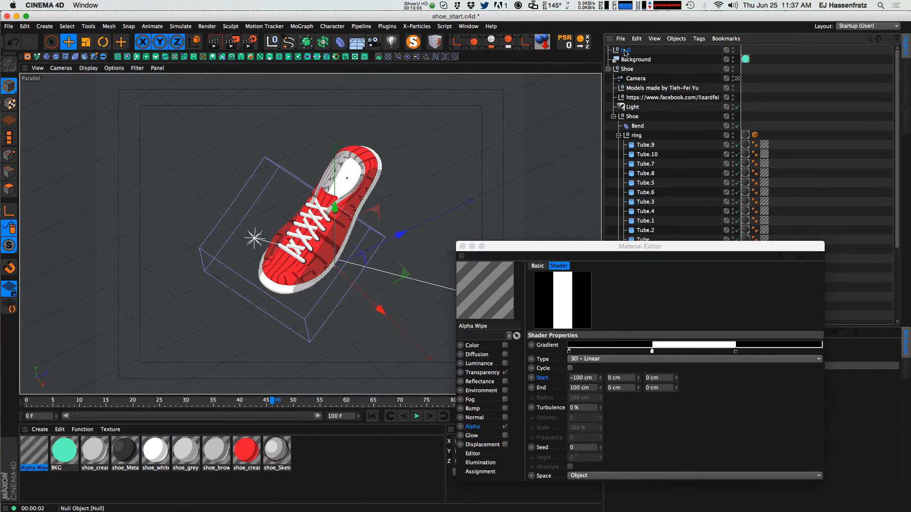
type("Sh")
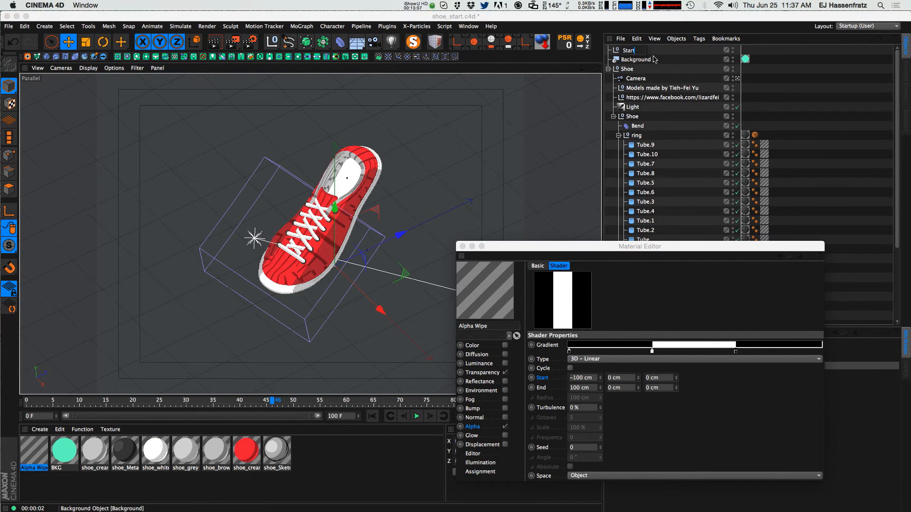
key("Return")
Set the Start null's P.X, P.Y and P.Z position coordinates as the XPresso driver.
left_click_drag(623, 245, 250, 251)
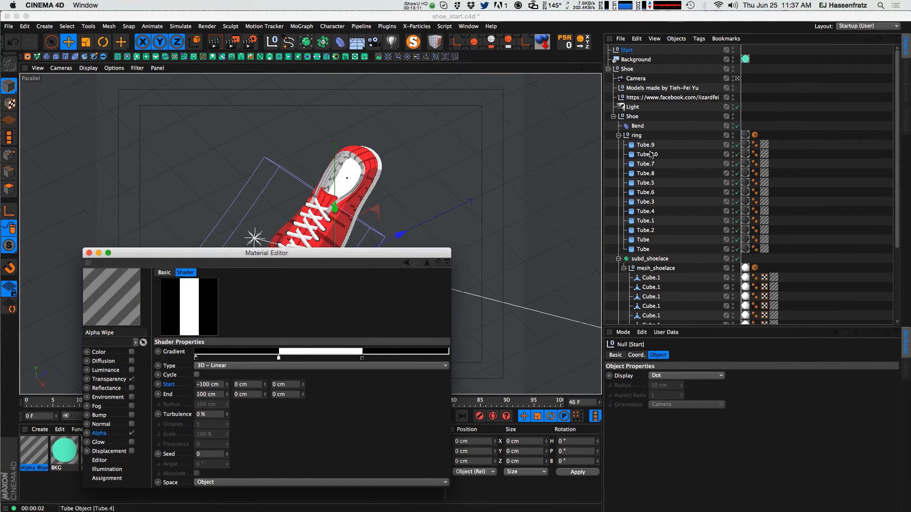
left_click(627, 50)
left_click(636, 355)
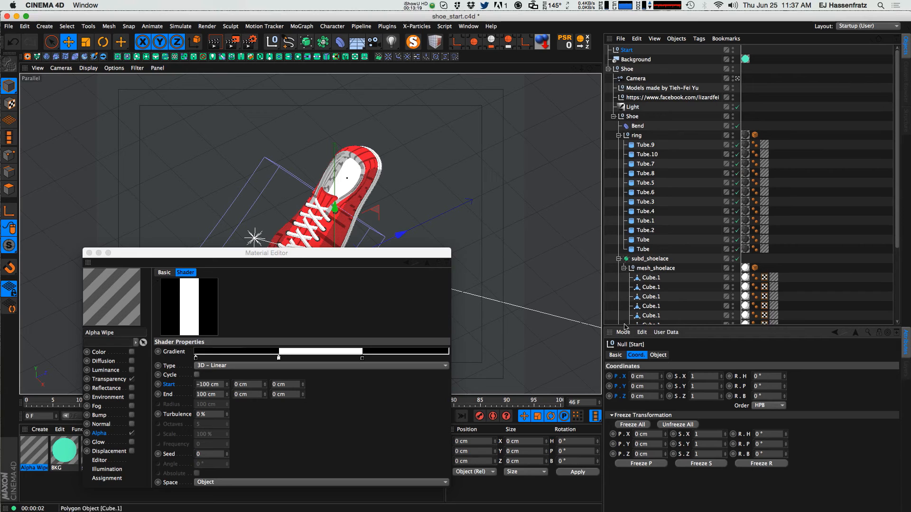
right_click(617, 376)
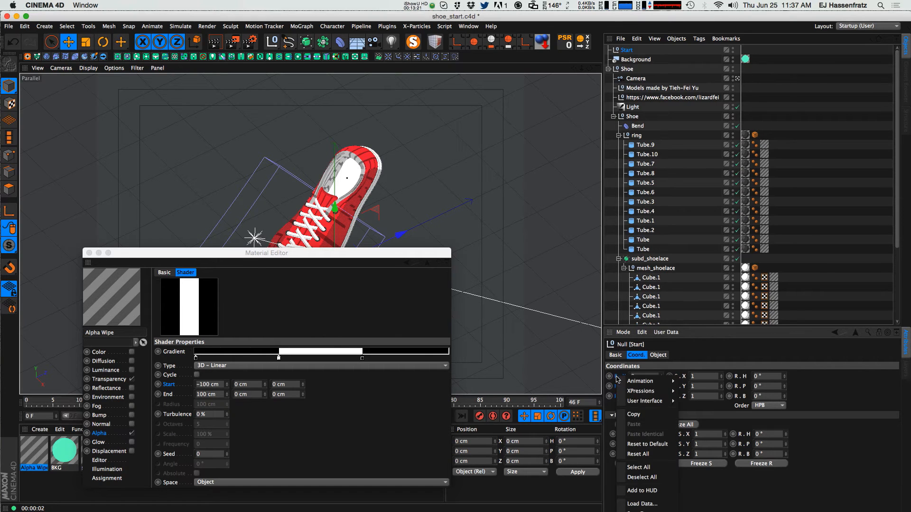
mouse_move(627, 393)
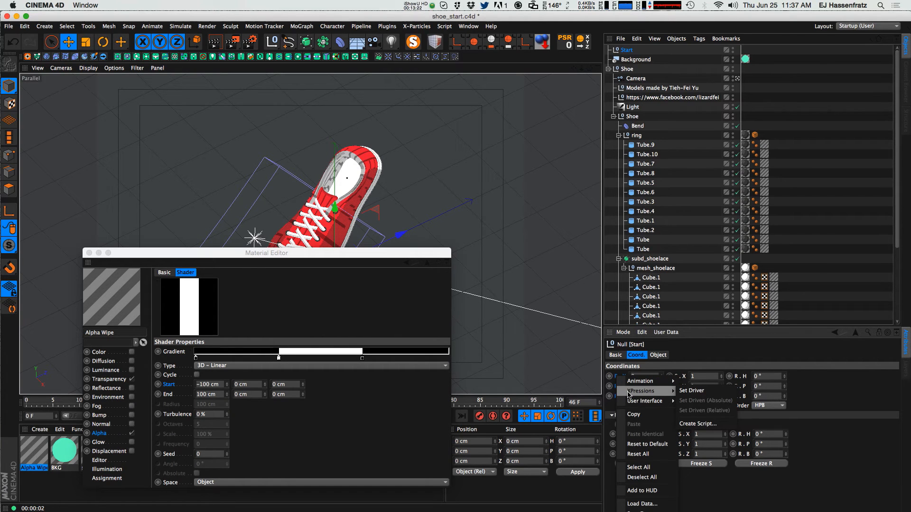
left_click(688, 391)
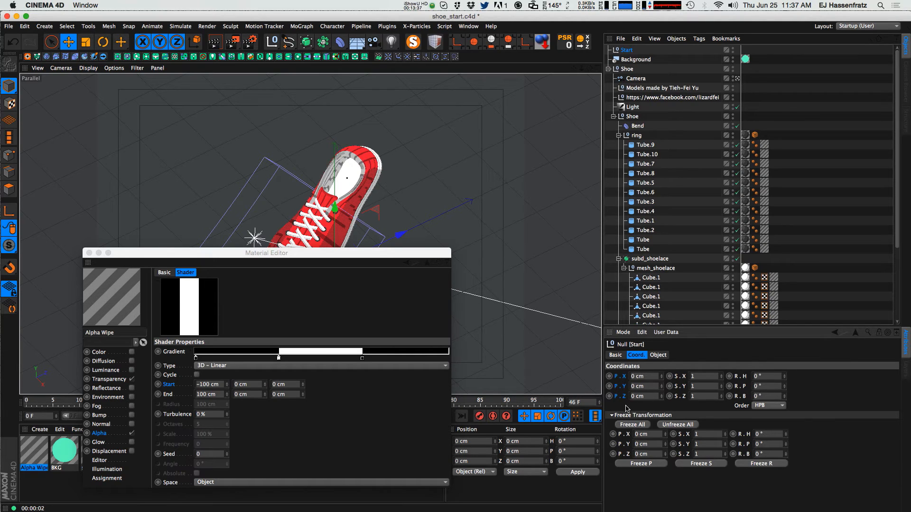
Make the Alpha Wipe gradient's Start parameter driven by the null's position with Set Driven (Absolute).
right_click(169, 388)
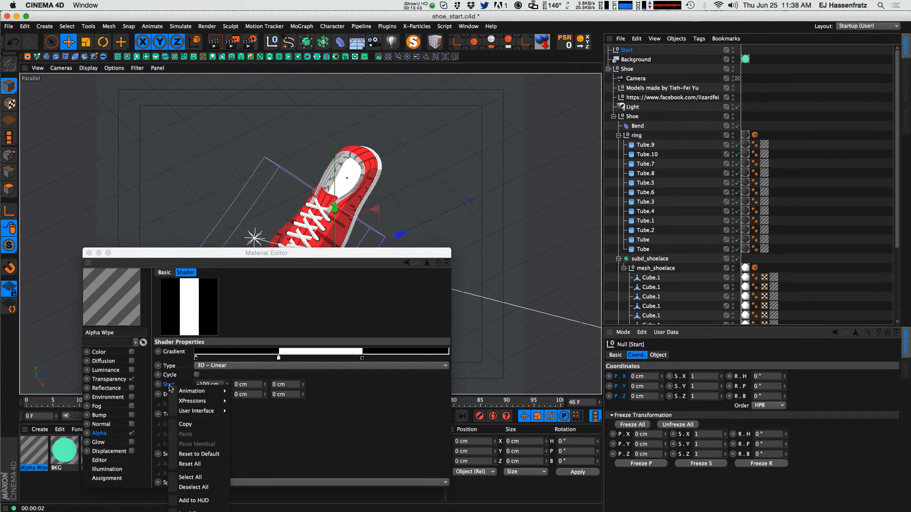
mouse_move(186, 402)
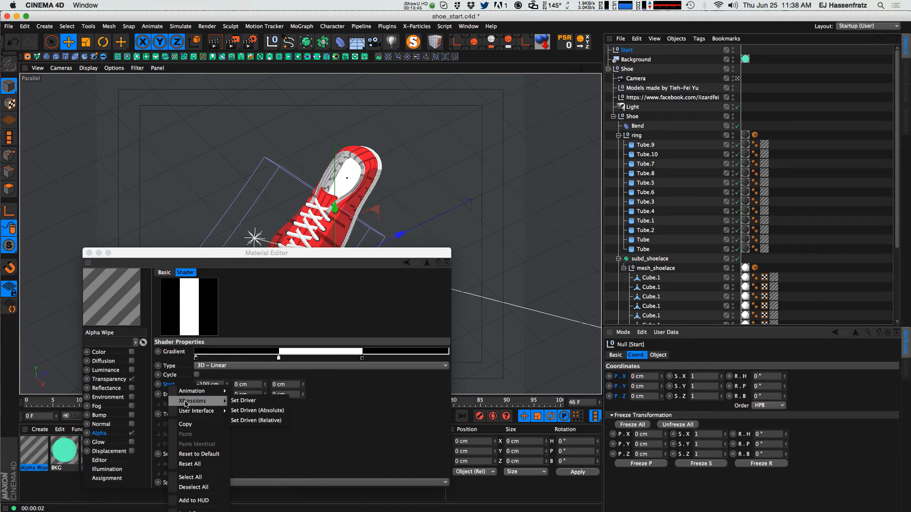
left_click(268, 413)
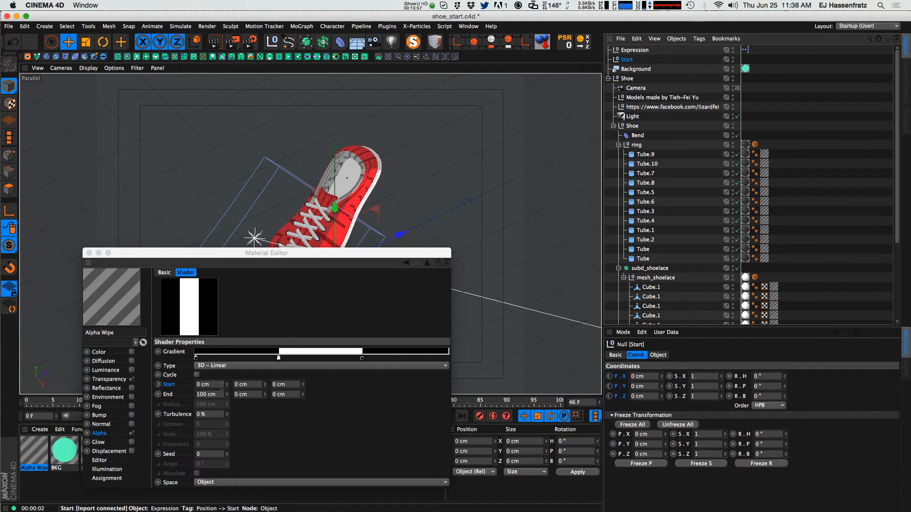
Move the Start null along its Z axis to about -365 cm, keeping the material editor clear of it.
left_click_drag(256, 251, 315, 277)
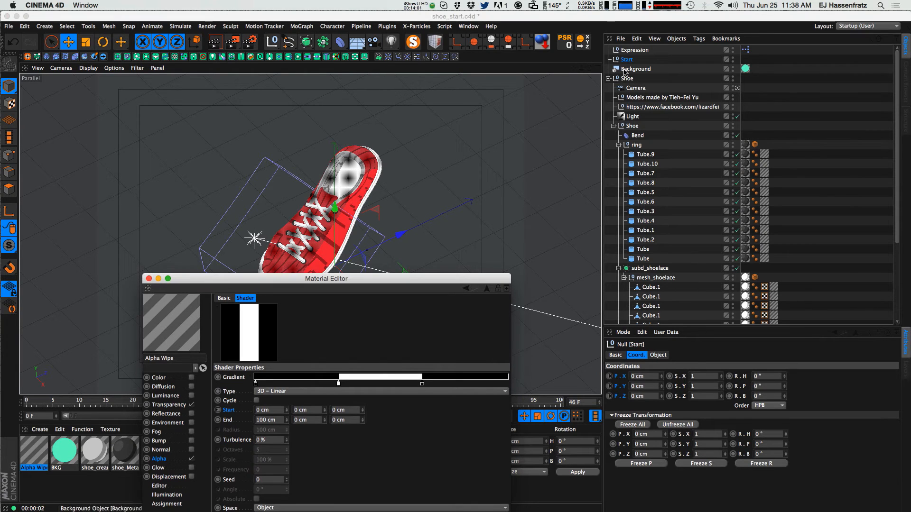
left_click_drag(397, 236, 365, 415)
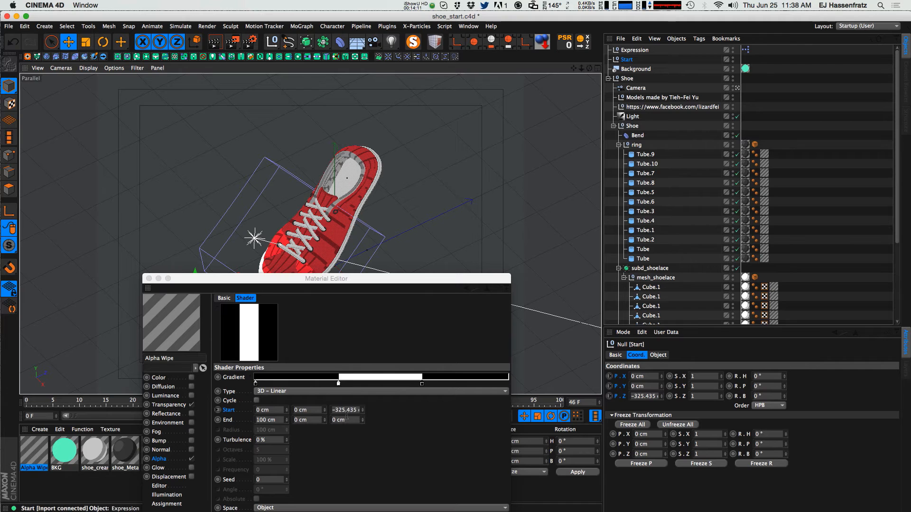
left_click_drag(332, 278, 517, 263)
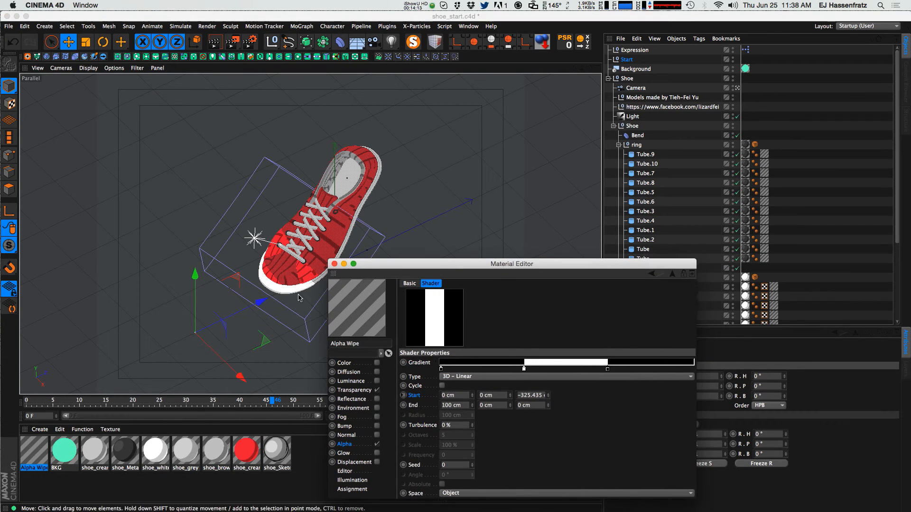
left_click_drag(256, 304, 239, 312)
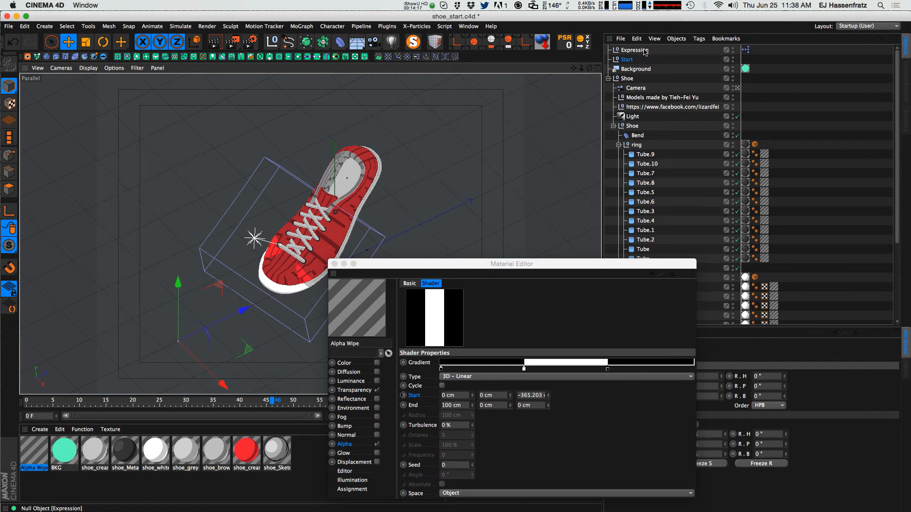
Examine the node connections in the Expression null's XPresso tag, and close the XPresso Editor.
left_click(745, 50)
left_click_drag(0, 228, 643, 212)
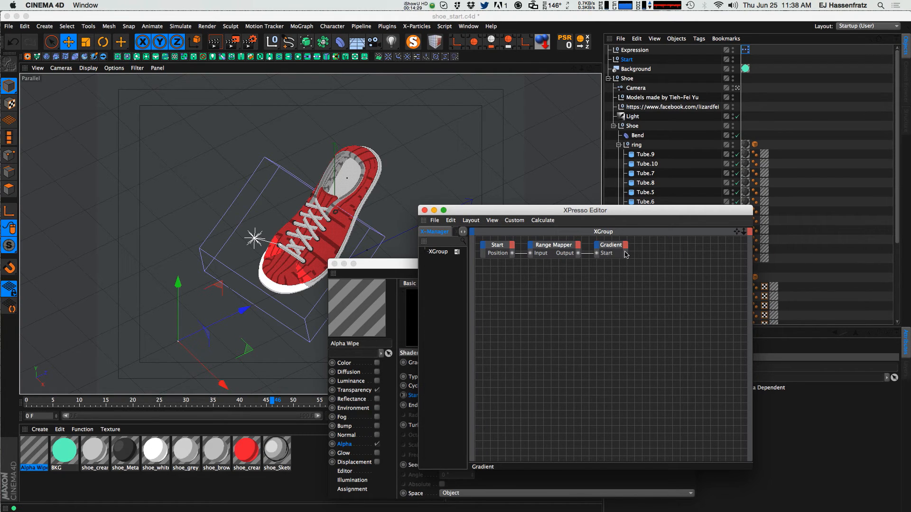
left_click(424, 212)
Add a null object named End and place it directly below the Start null in the object list.
left_click_drag(430, 264, 466, 257)
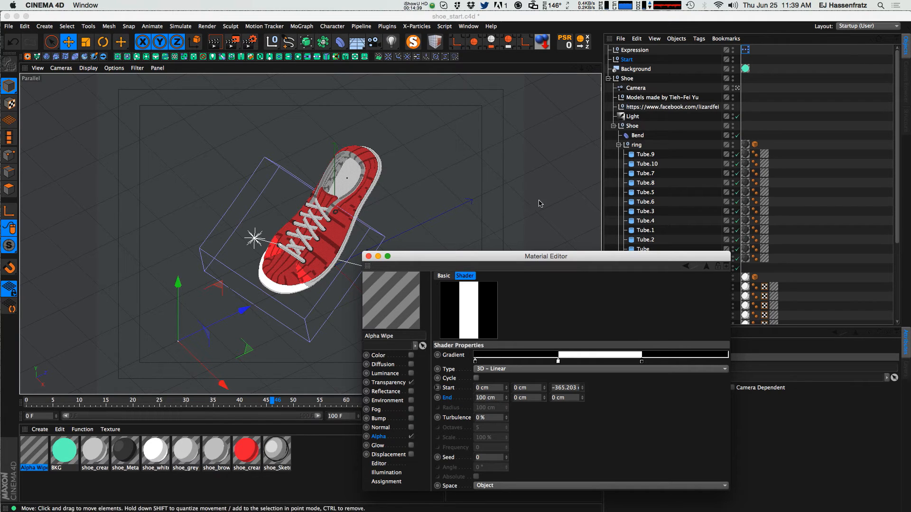
left_click(272, 42)
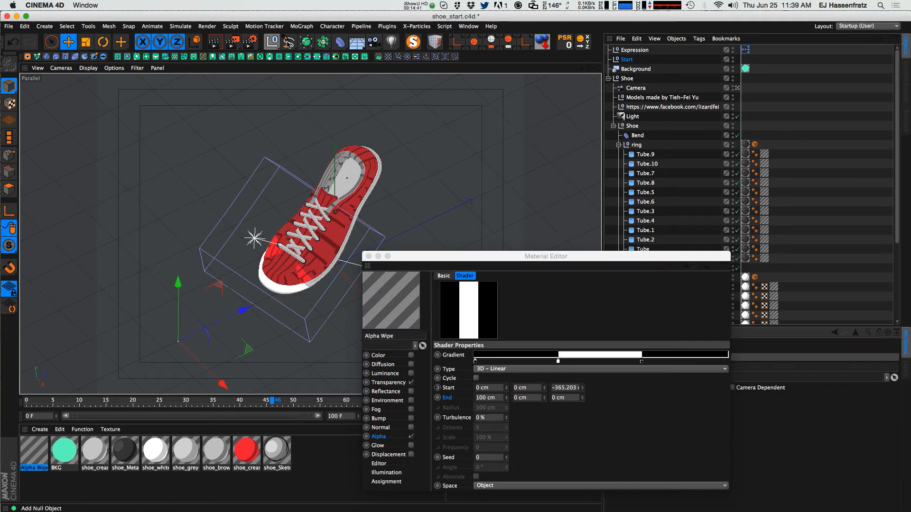
double_click(664, 51)
type("E")
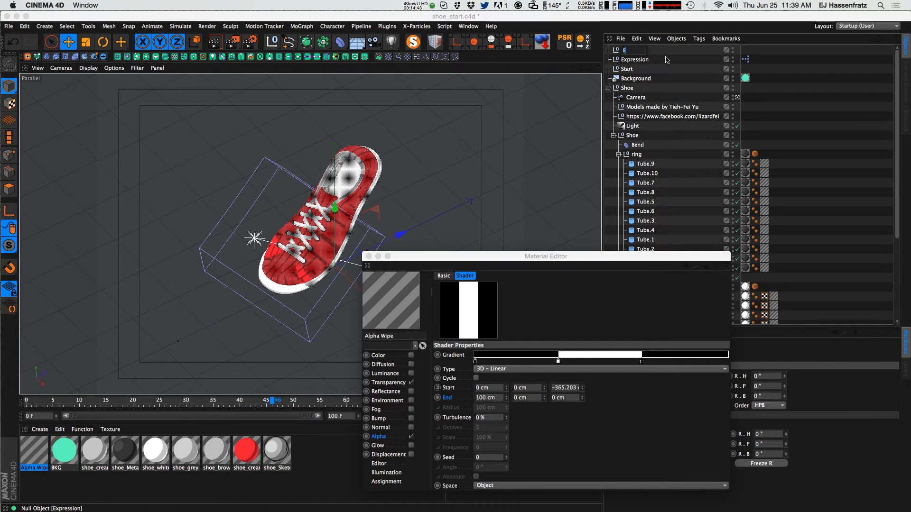
type("mnd")
key("Return")
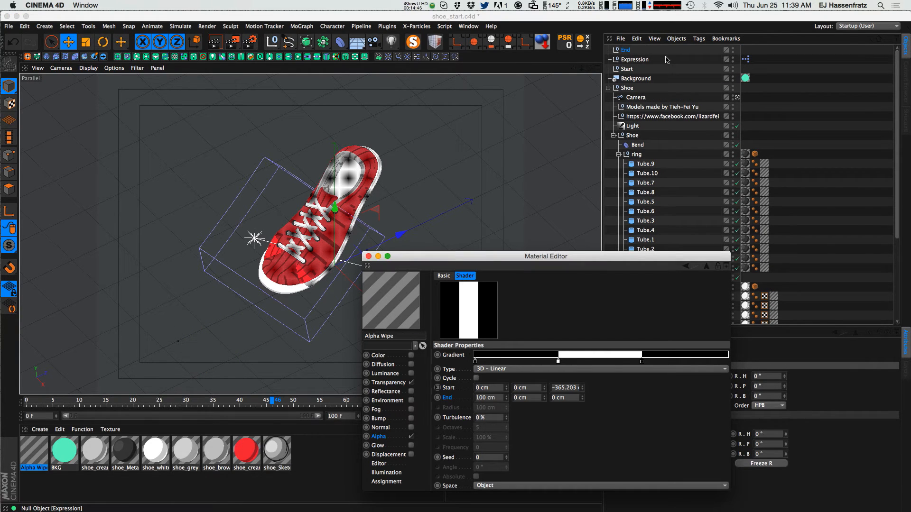
left_click_drag(626, 54, 621, 74)
left_click_drag(572, 257, 380, 257)
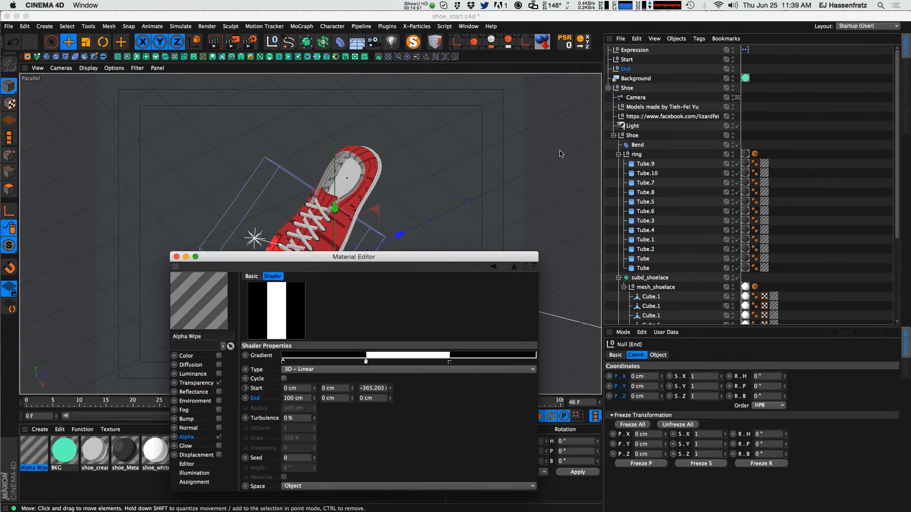
Set the End null's P.X, P.Y and P.Z position coordinates as the XPresso driver.
left_click(619, 378)
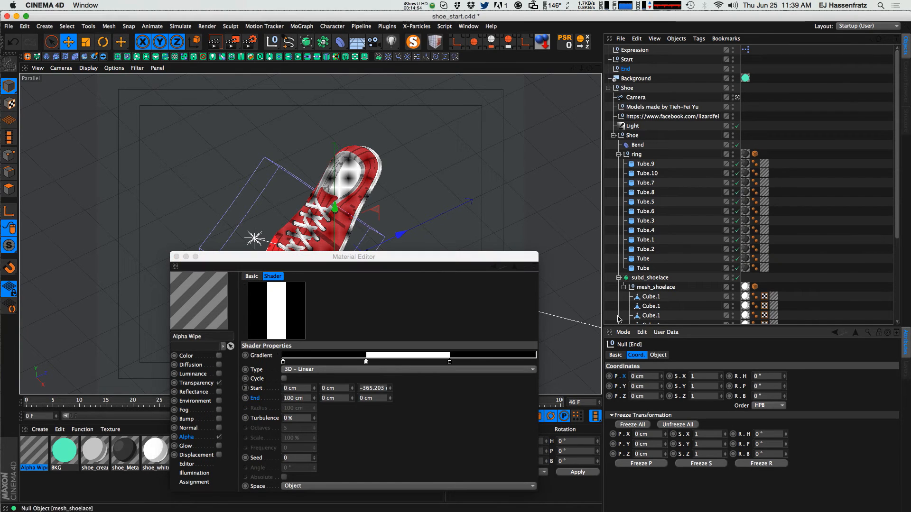
right_click(616, 384)
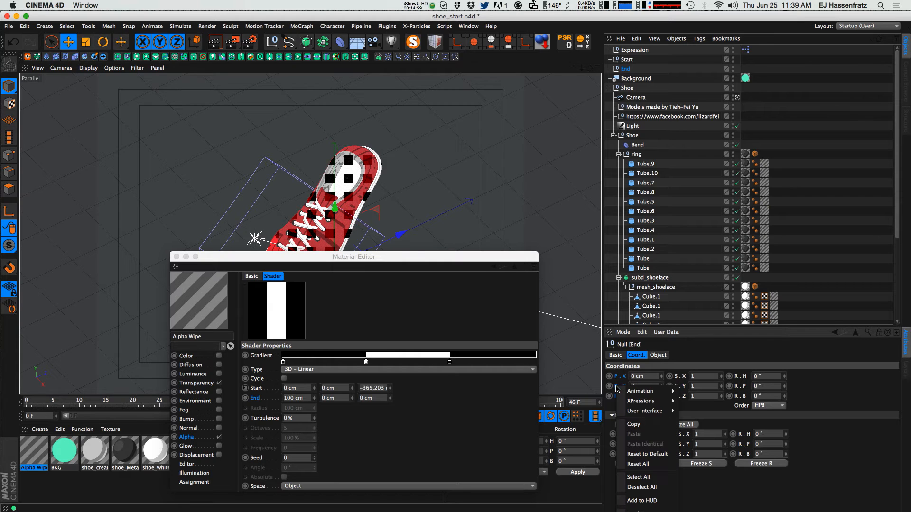
mouse_move(623, 400)
left_click(691, 402)
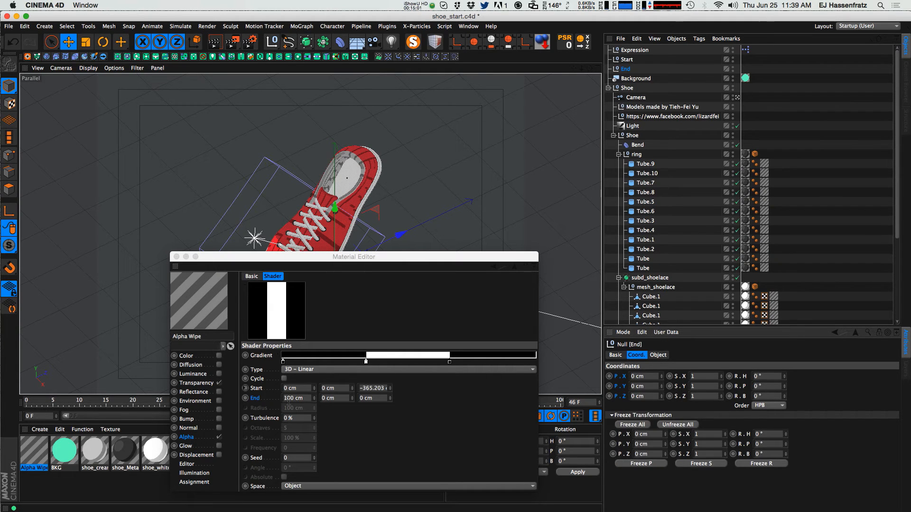
Make the Alpha Wipe gradient's End parameter driven by the End null's position with Set Driven (Absolute).
left_click(265, 405)
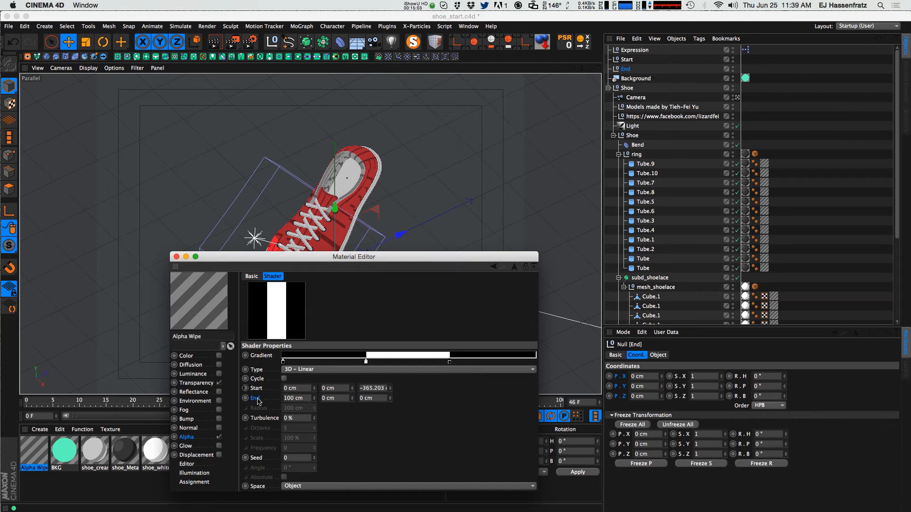
right_click(256, 401)
mouse_move(285, 414)
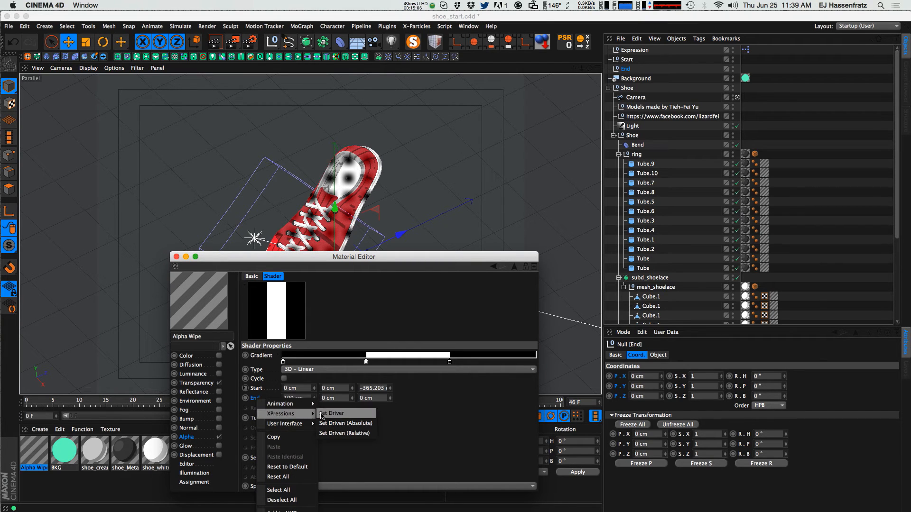
left_click(351, 425)
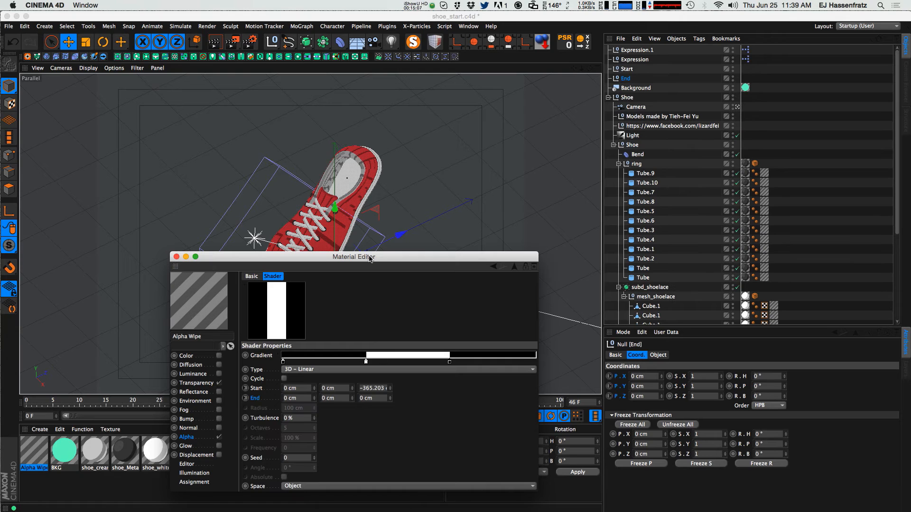
Move the End null along its Z axis to about 209 cm.
left_click_drag(370, 257, 488, 259)
left_click(626, 78)
left_click_drag(407, 236, 501, 156)
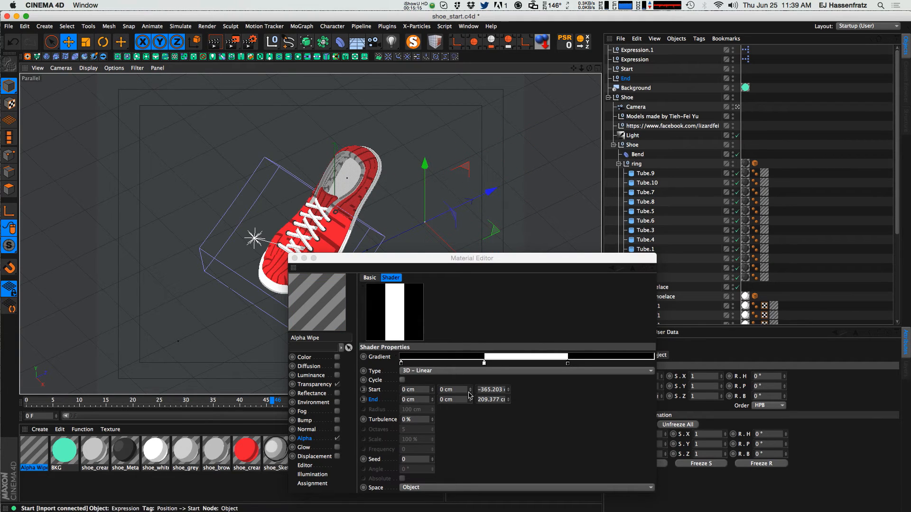
Move the Start and End nulls together along Z to about 37 cm and 611 cm, and render the view.
left_click(627, 69, "shift")
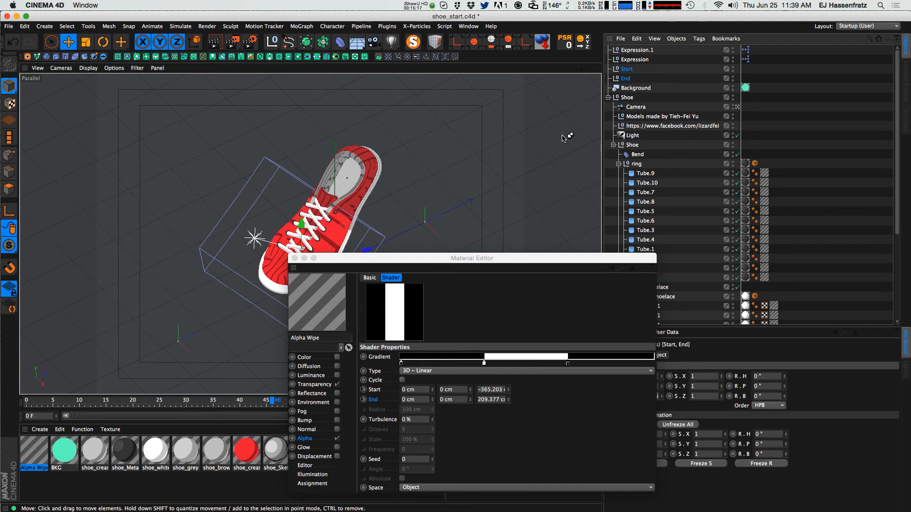
left_click_drag(375, 258, 326, 214)
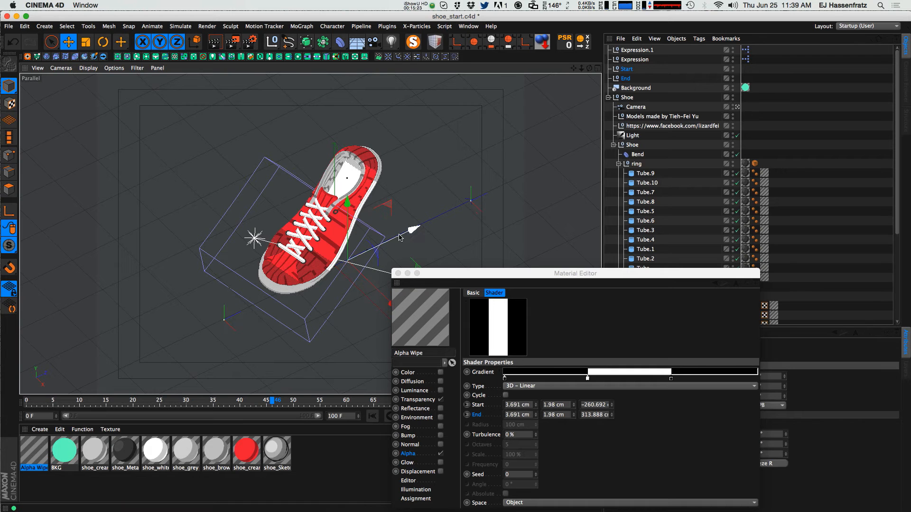
left_click_drag(416, 230, 505, 118)
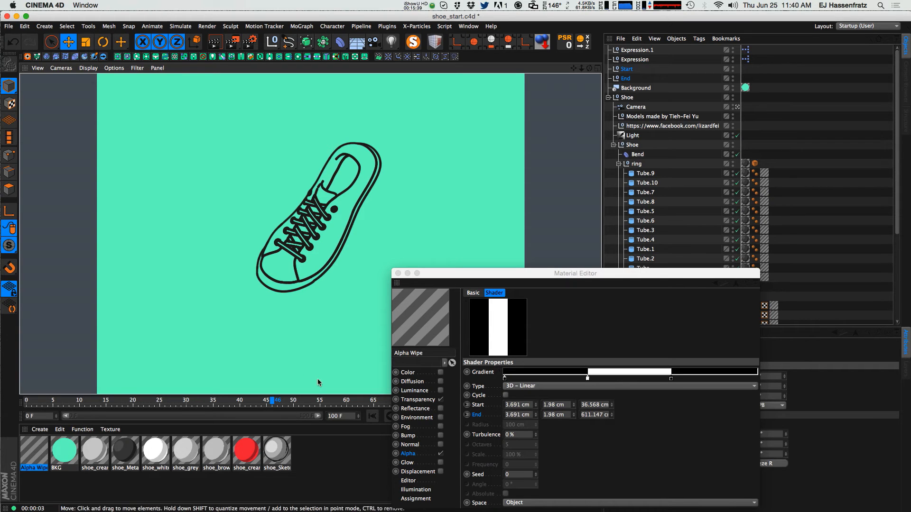
Move both nulls together back along Z, placing Start at about -293 cm and End at about 281 cm.
left_click(626, 69)
left_click(625, 78, "shift")
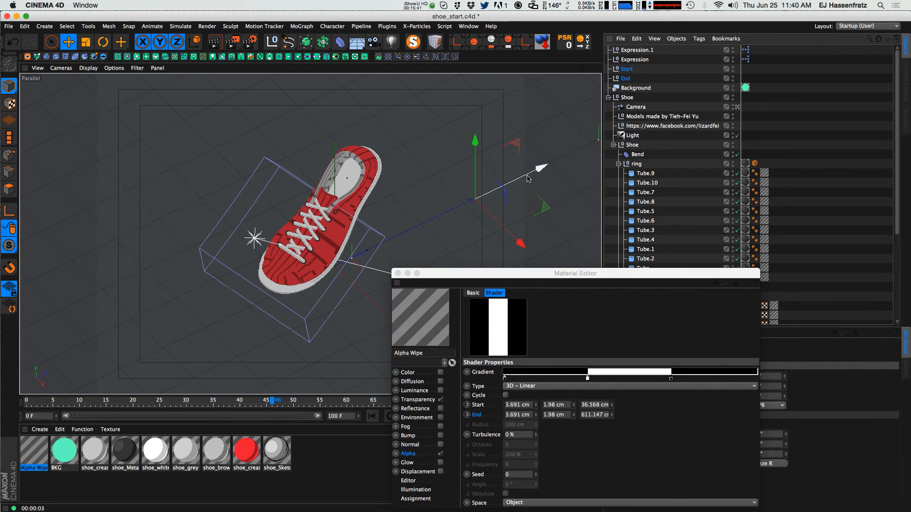
left_click_drag(532, 173, 387, 226)
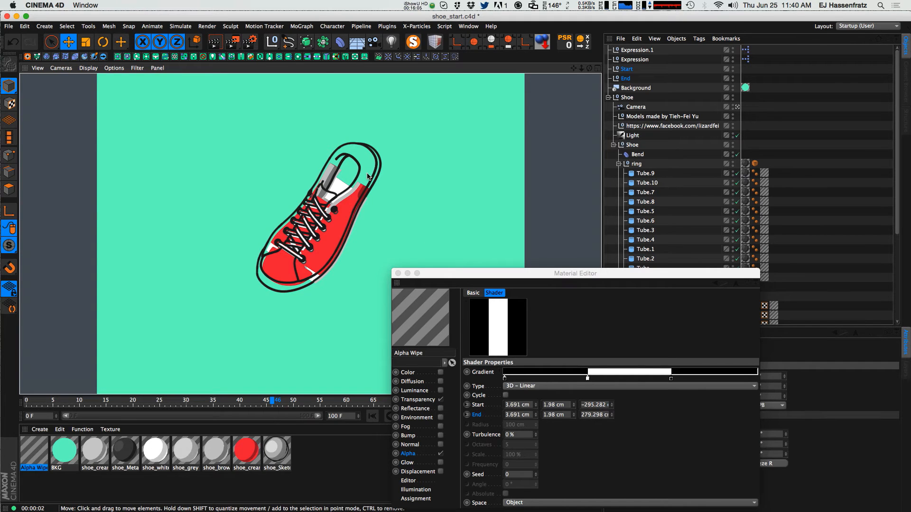
left_click(627, 70)
left_click(626, 77, "shift")
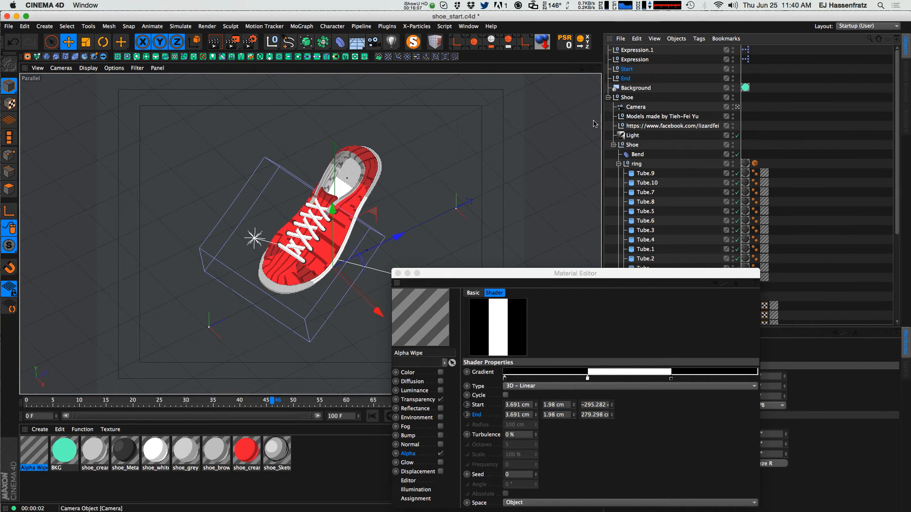
left_click_drag(392, 239, 374, 195)
Spread the nulls apart along Z, with End at about 568 cm and Start at about -545 cm.
left_click(625, 79)
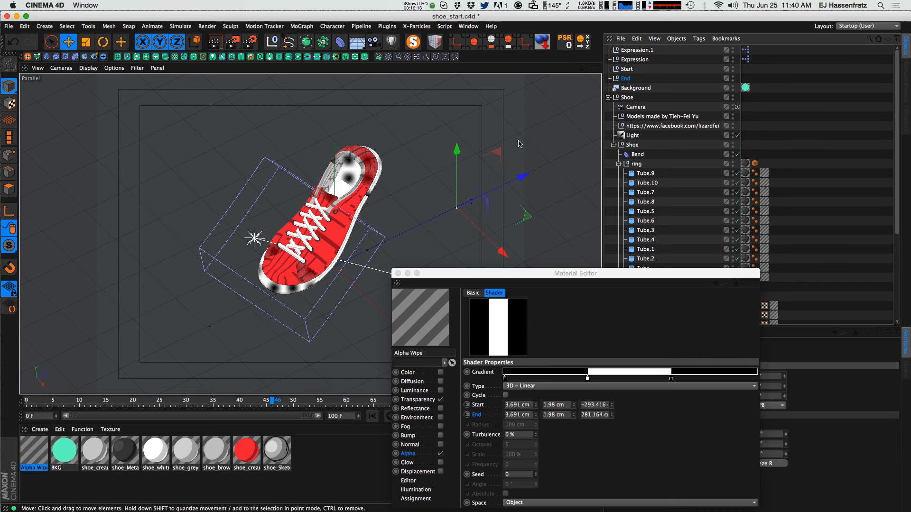
left_click_drag(522, 177, 582, 148)
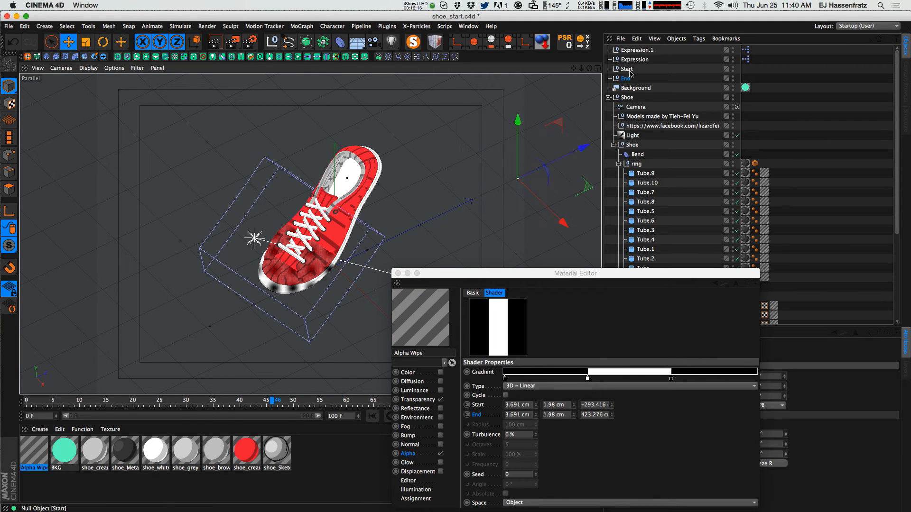
left_click(628, 70)
left_click_drag(258, 315, 187, 352)
left_click(626, 78)
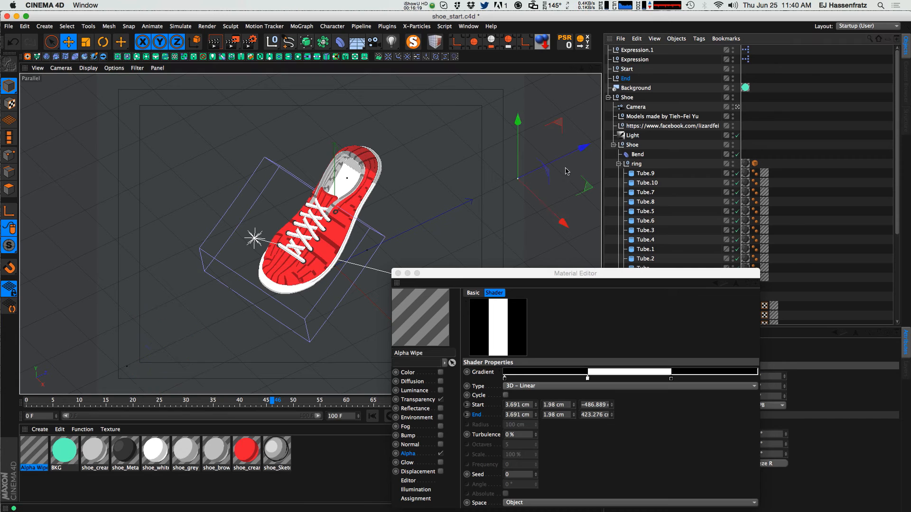
left_click_drag(545, 165, 641, 115)
left_click(627, 70)
left_click_drag(199, 337, 172, 350)
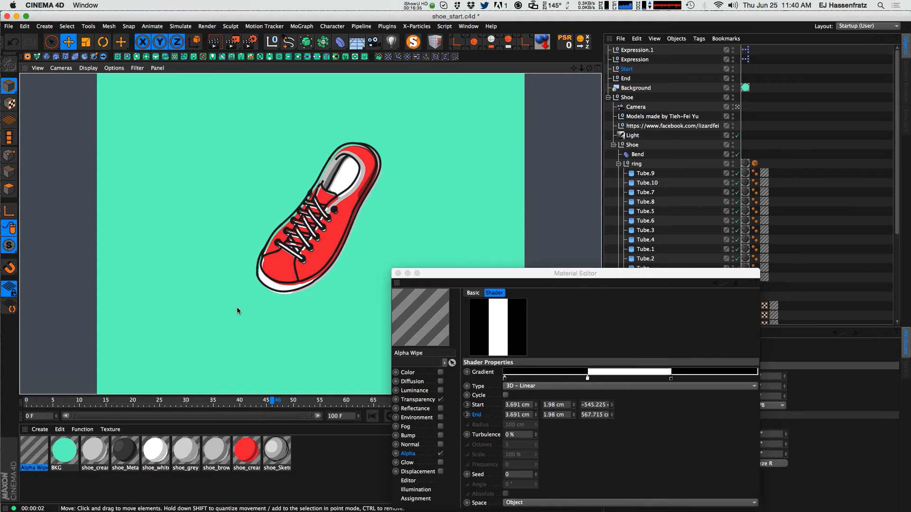
Select both the Start and End nulls and keyframe their position at frame 6, keeping the material editor clear of the timeline.
left_click_drag(492, 274, 501, 269)
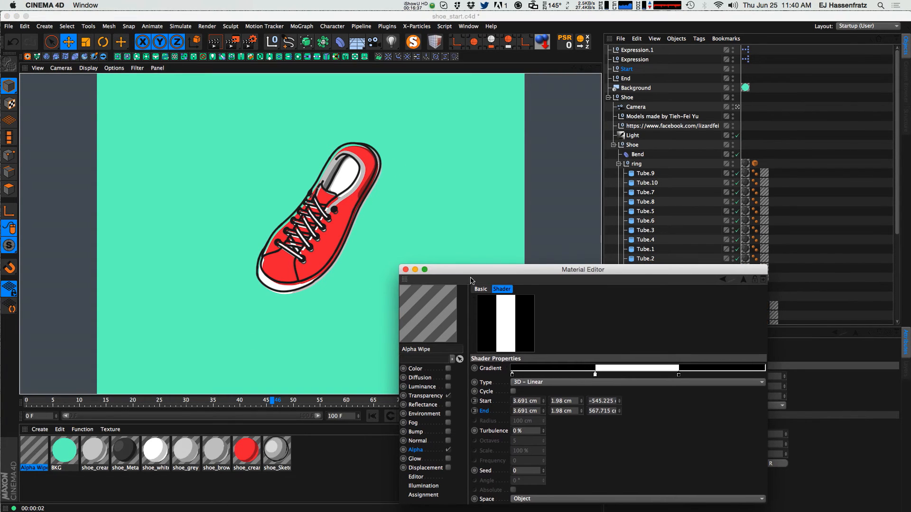
left_click(626, 79)
left_click(627, 69, "shift")
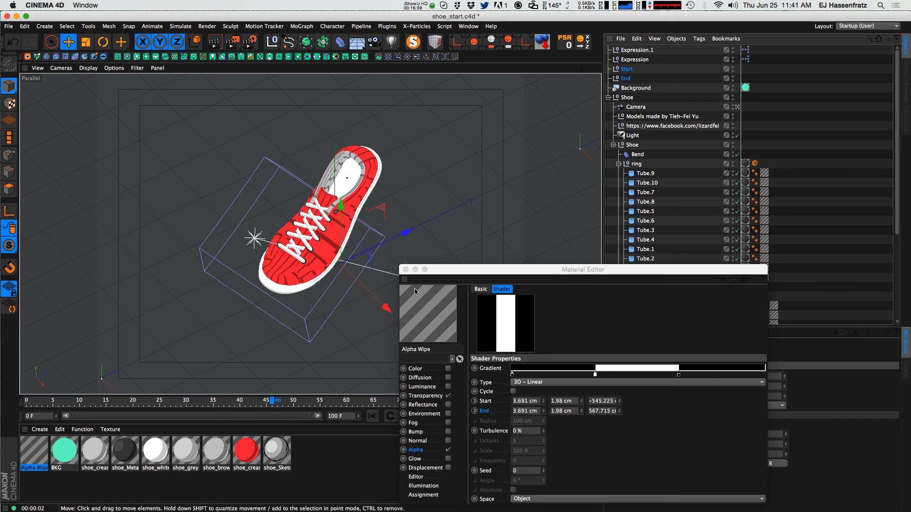
left_click_drag(225, 399, 58, 410)
left_click_drag(590, 270, 433, 281)
left_click_drag(519, 284, 407, 341)
left_click(610, 396, "ctrl")
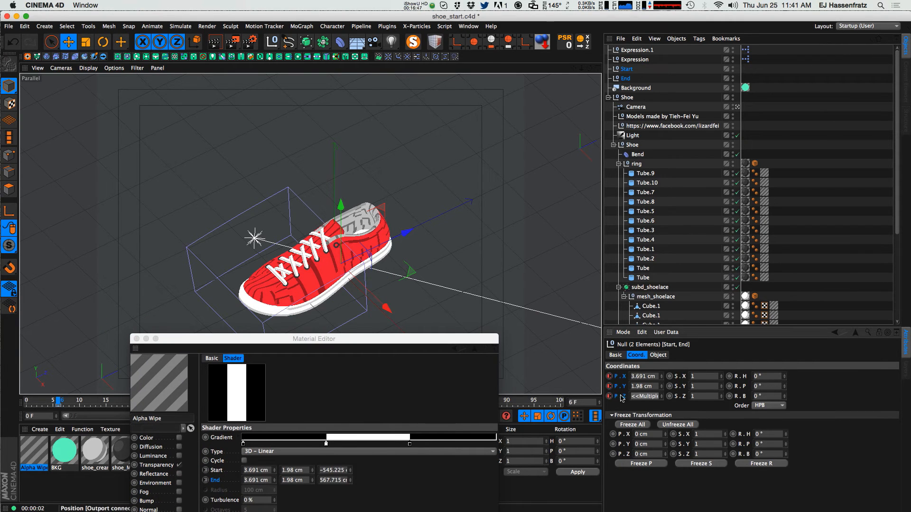
left_click_drag(315, 345, 503, 438)
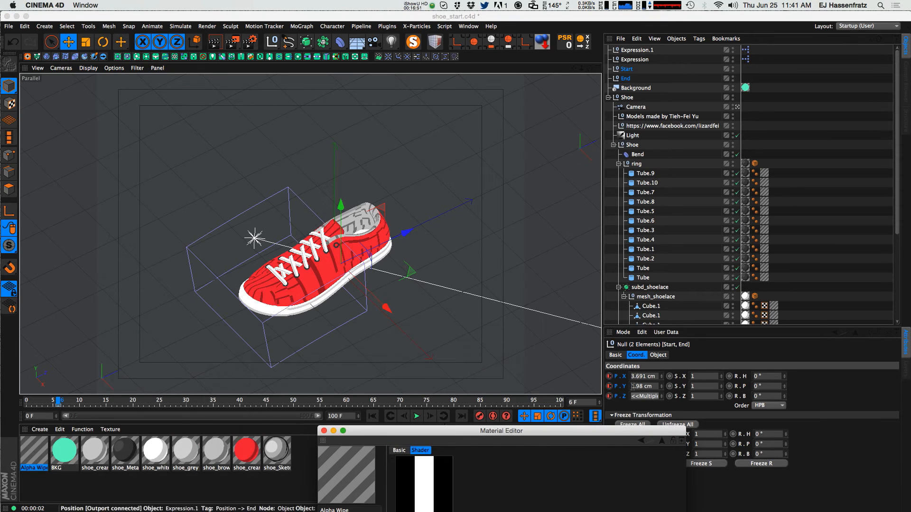
left_click_drag(174, 404, 185, 405)
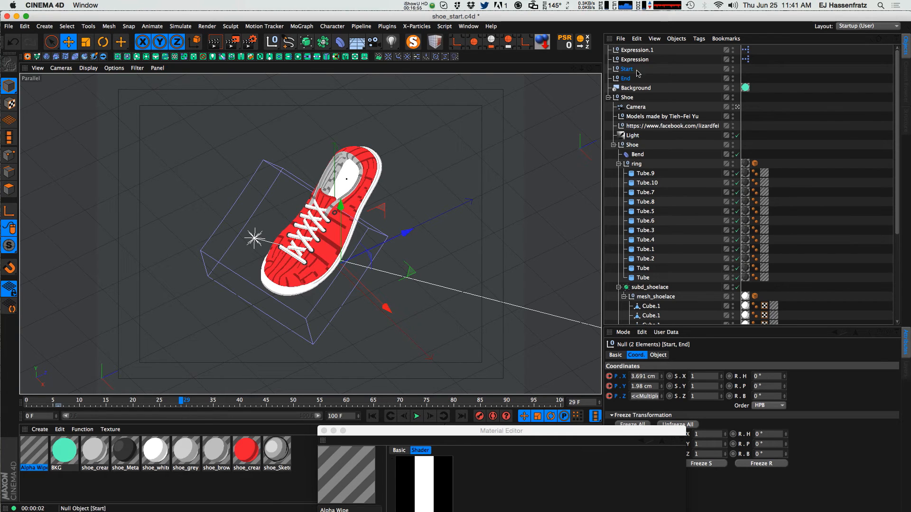
left_click_drag(406, 235, 554, 145)
left_click(58, 404)
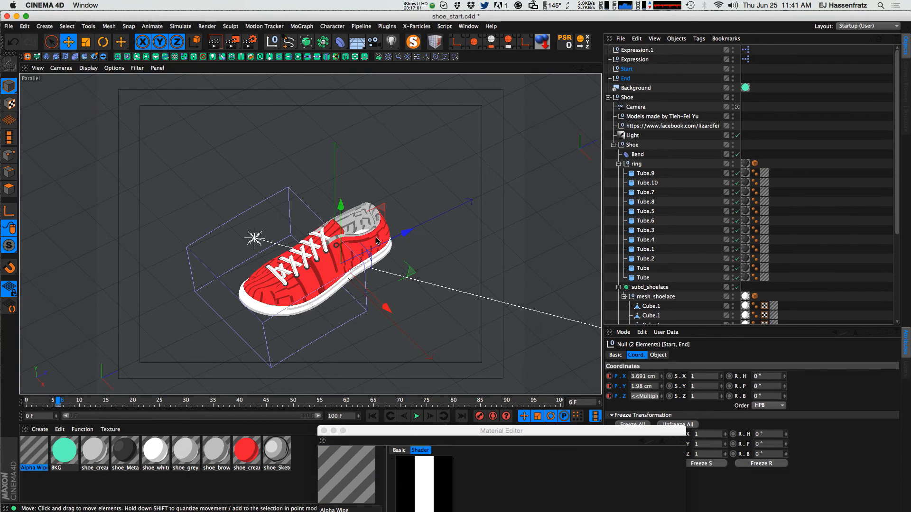
Keyframe both nulls beyond the shoe's heel along Z at frame 6, and back centred over the shoe at frame 36.
left_click_drag(382, 244, 564, 147)
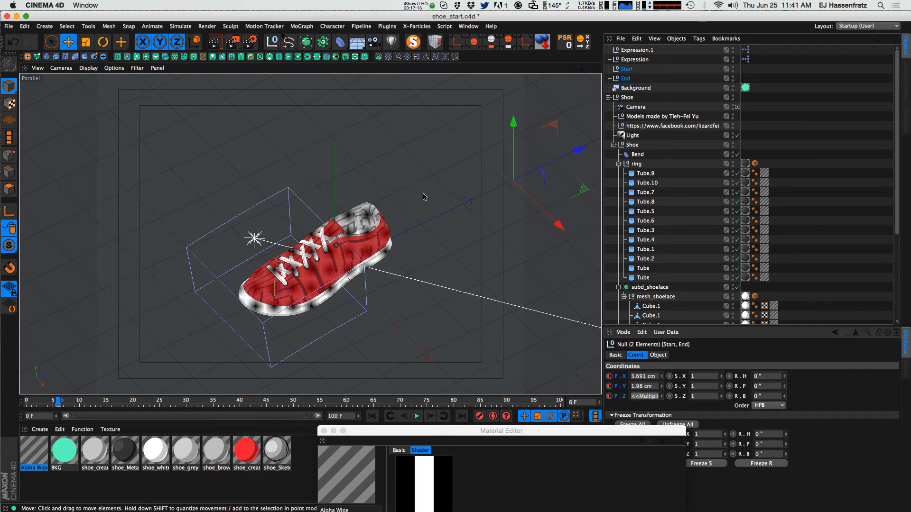
key("super+r")
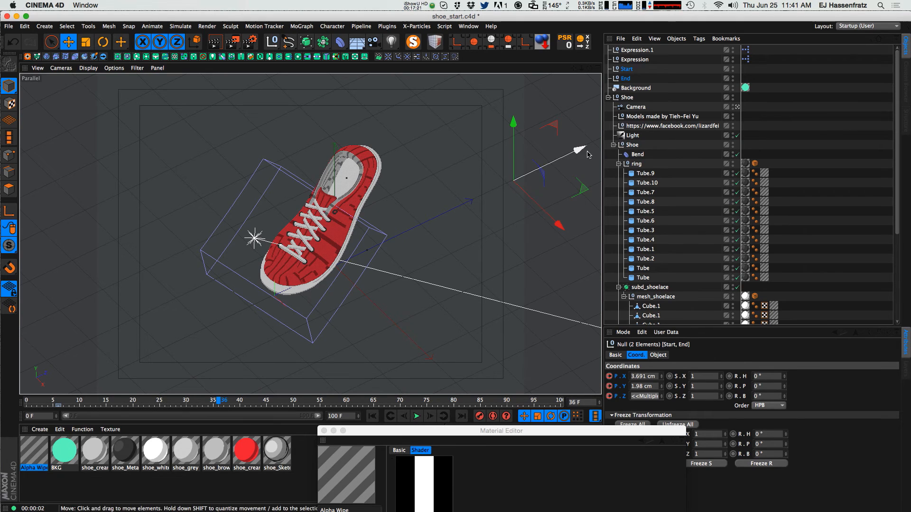
left_click_drag(588, 155, 380, 197)
left_click(609, 396)
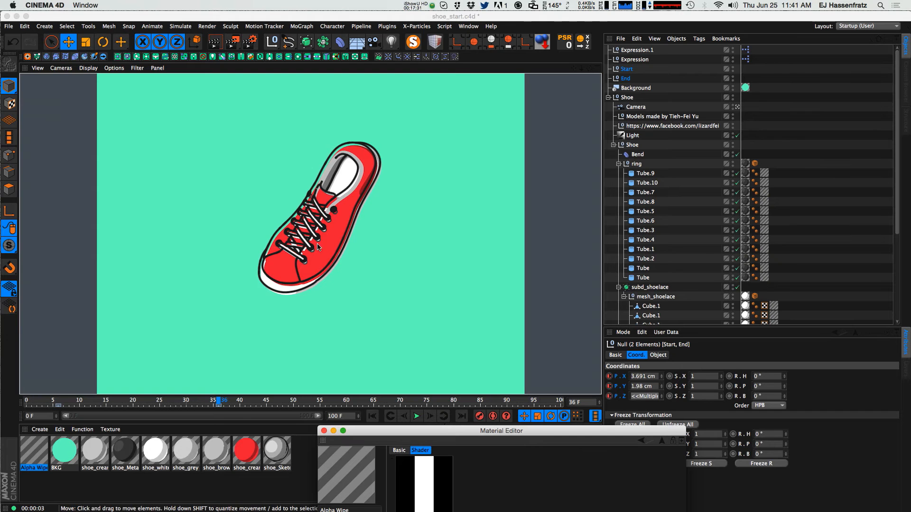
Keyframe both nulls in place at frame 61, and beyond the shoe's toe along Z at frame 84.
left_click_drag(253, 401, 352, 402)
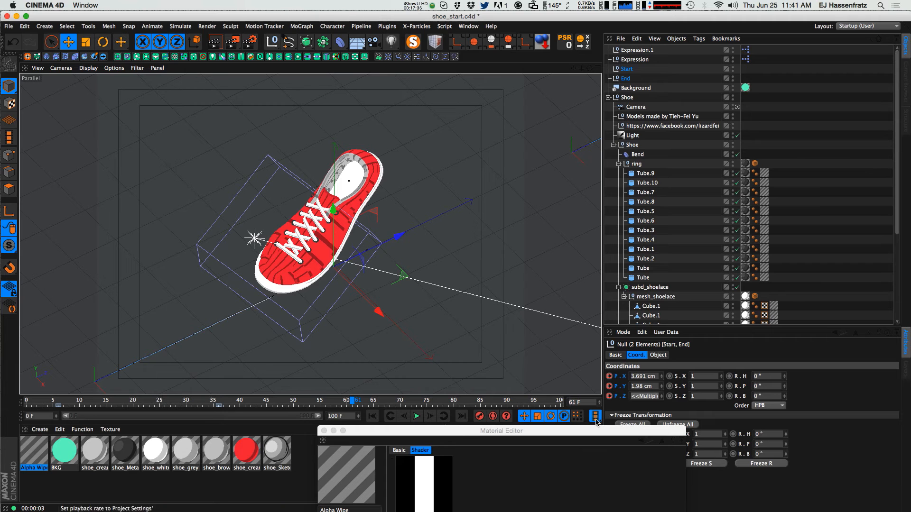
left_click_drag(446, 401, 476, 402)
left_click_drag(400, 238, 199, 324)
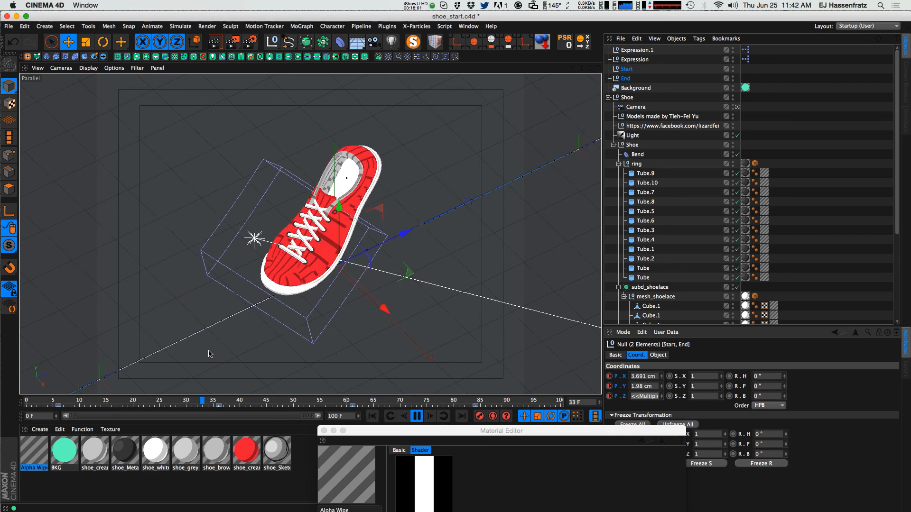
Stop the playback and render the view at frame 70 to check the wipe-off.
left_click(420, 419)
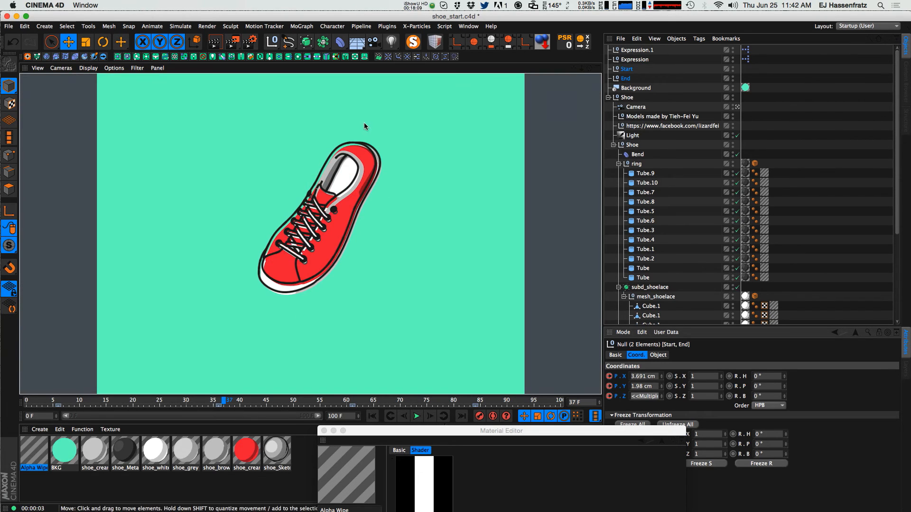
left_click_drag(229, 403, 397, 404)
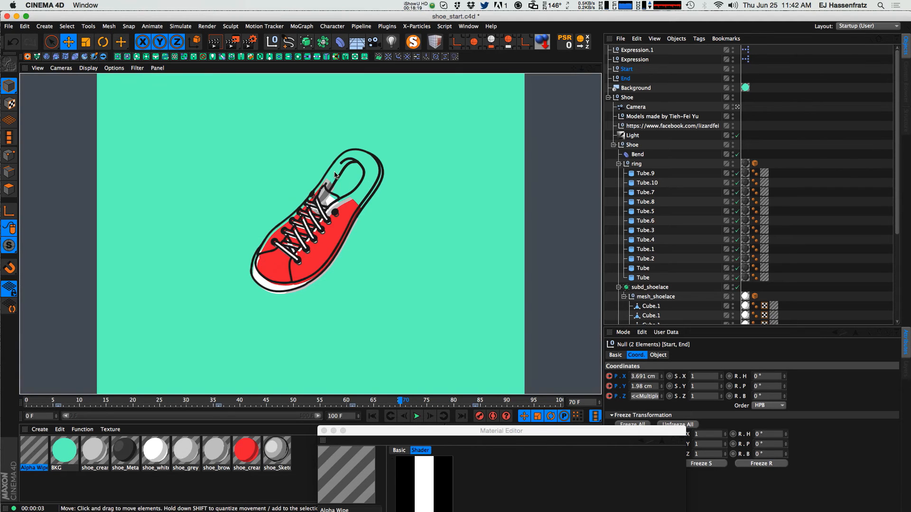
Set the Alpha Wipe gradient's turbulence to 50% at frame 72 and render the view to check the wipe edge.
mouse_move(408, 402)
left_mouse_down()
mouse_move(392, 407)
mouse_move(411, 403)
left_mouse_up()
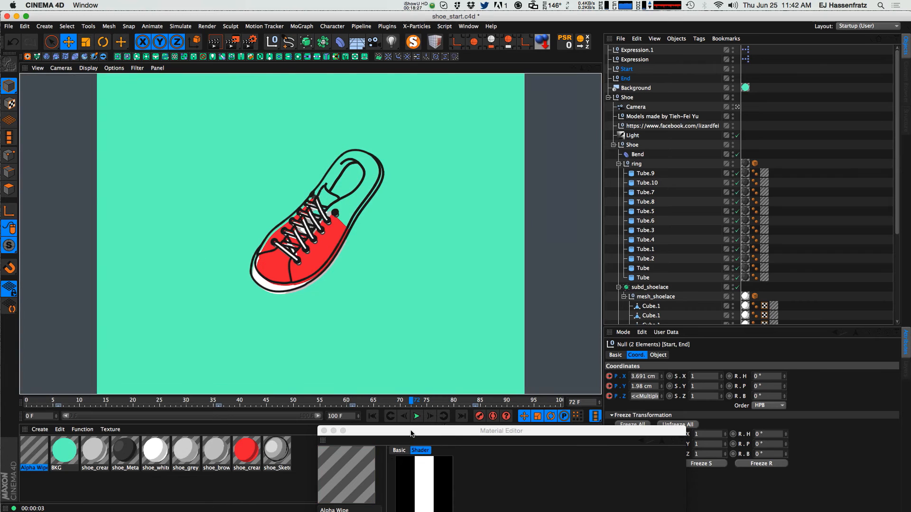
left_click_drag(413, 436, 511, 144)
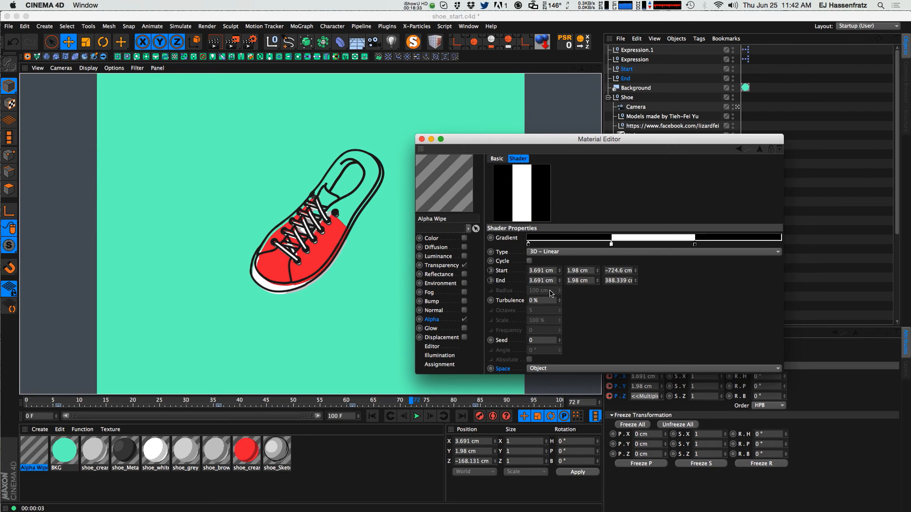
mouse_move(560, 304)
left_mouse_down()
mouse_move(553, 313)
mouse_move(561, 304)
left_mouse_up()
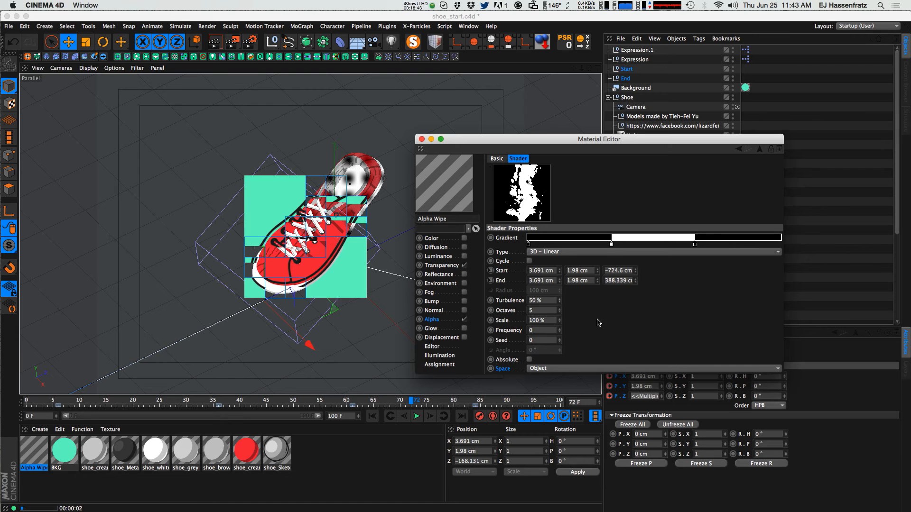
left_click_drag(366, 232, 358, 234)
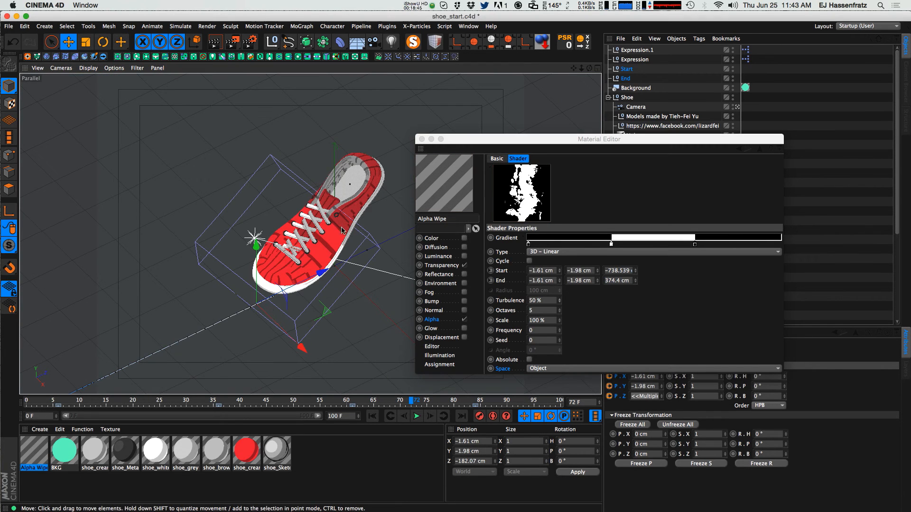
left_click(530, 300)
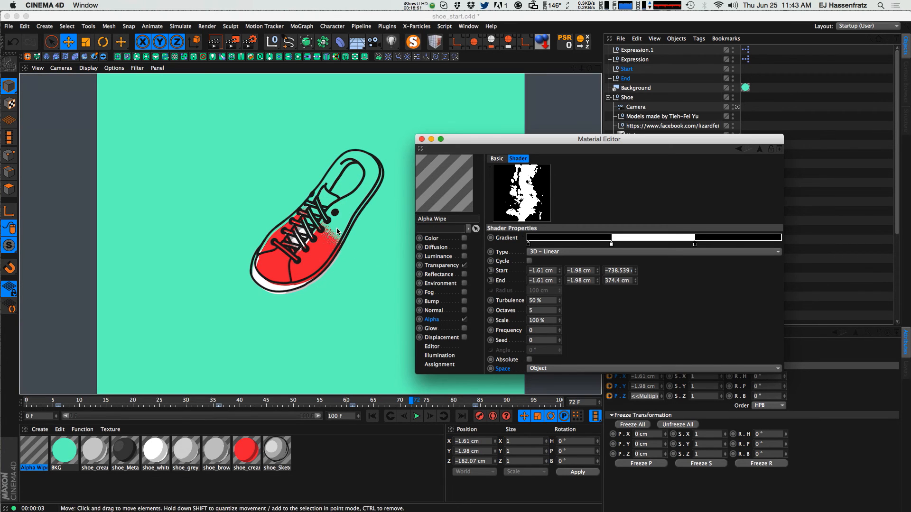
Set the gradient's turbulence scale to 5% and its frequency to 1.
left_click(464, 265)
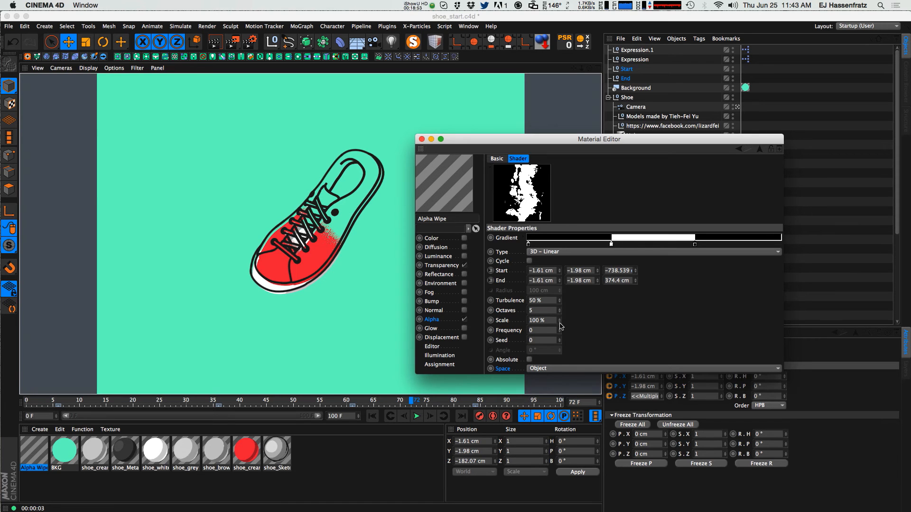
left_click_drag(559, 327, 561, 333)
left_click_drag(552, 364, 552, 367)
left_click(560, 323)
left_click(560, 324)
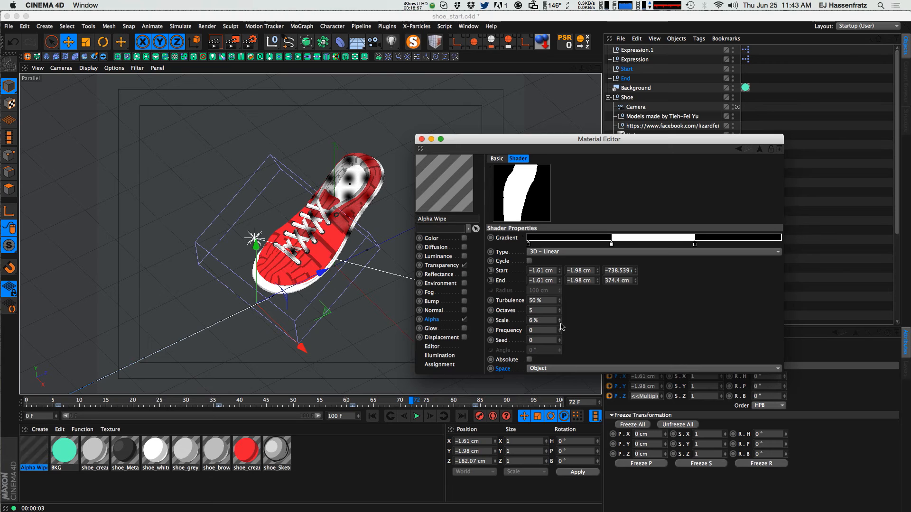
left_click(560, 322)
left_click(560, 329)
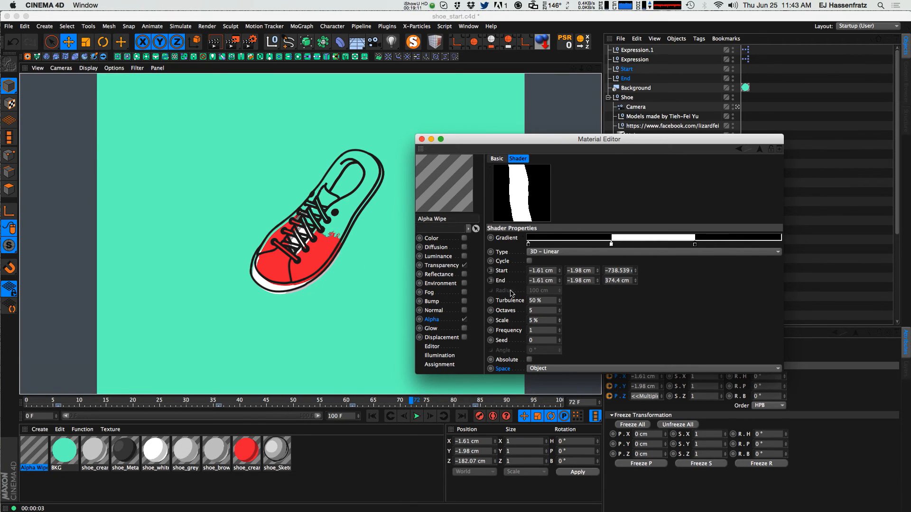
Set the gradient's turbulence octaves to 1.
left_click_drag(544, 311, 525, 314)
type("1")
key("Return")
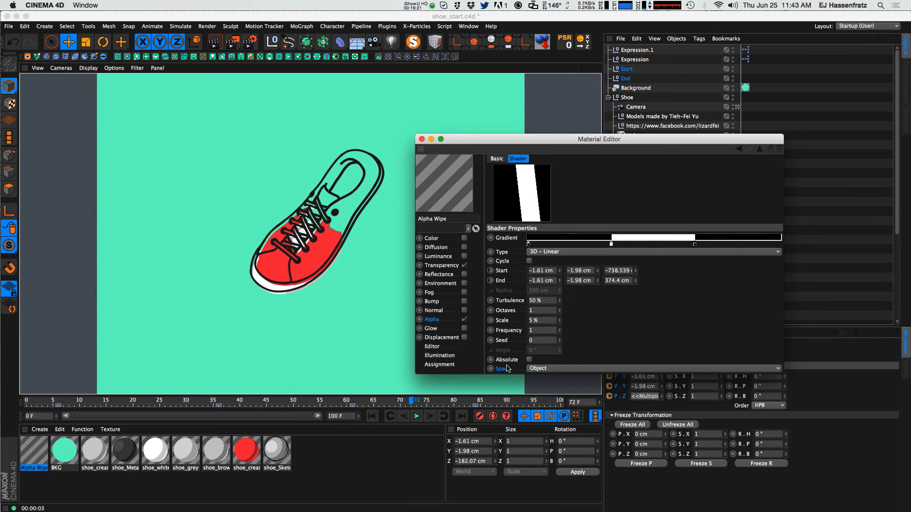
Go to frame 22 and set the gradient's turbulence to 84%, keeping the material editor clear of the shoe.
left_click_drag(299, 401, 145, 403)
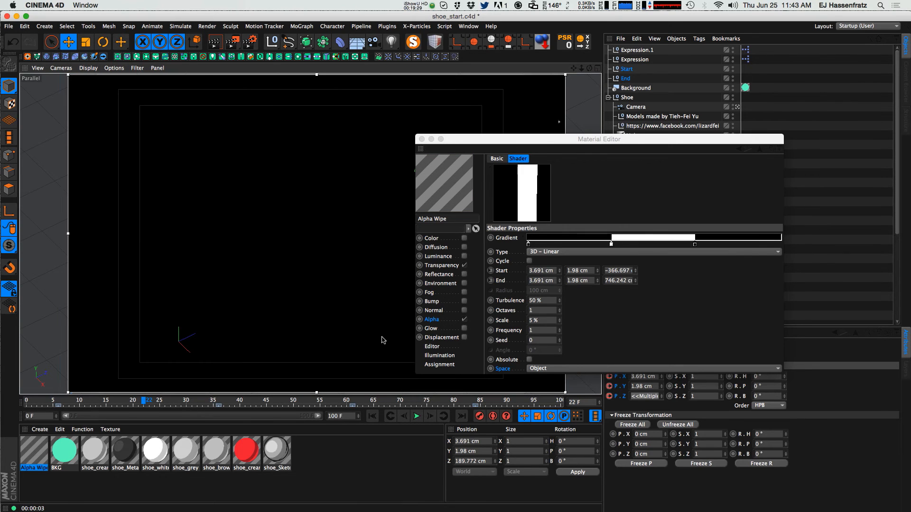
left_click_drag(590, 142, 599, 134)
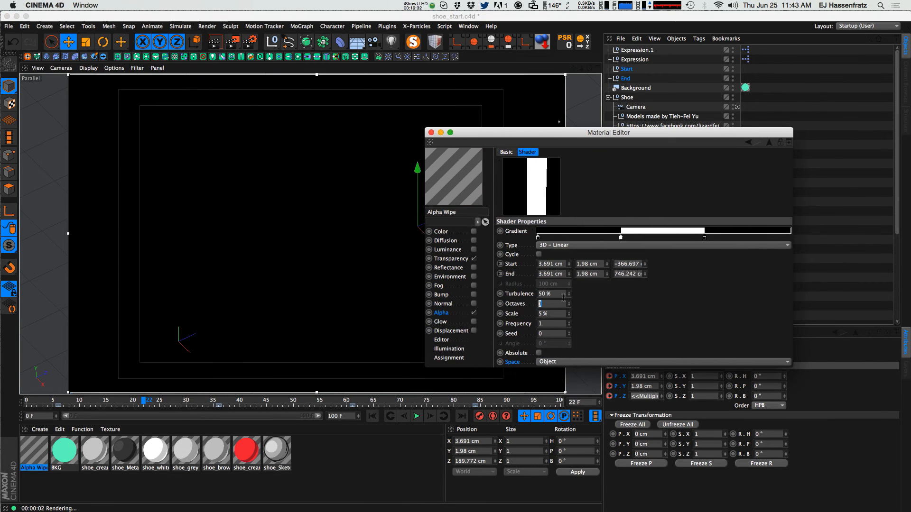
left_click_drag(569, 295, 568, 288)
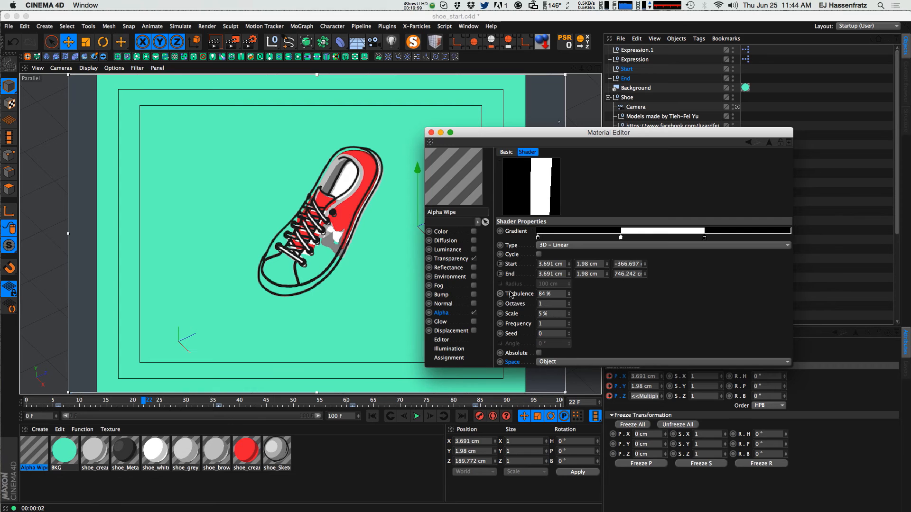
Turn on animation in the gradient shader's preview to see how the turbulence moves.
left_click(538, 324)
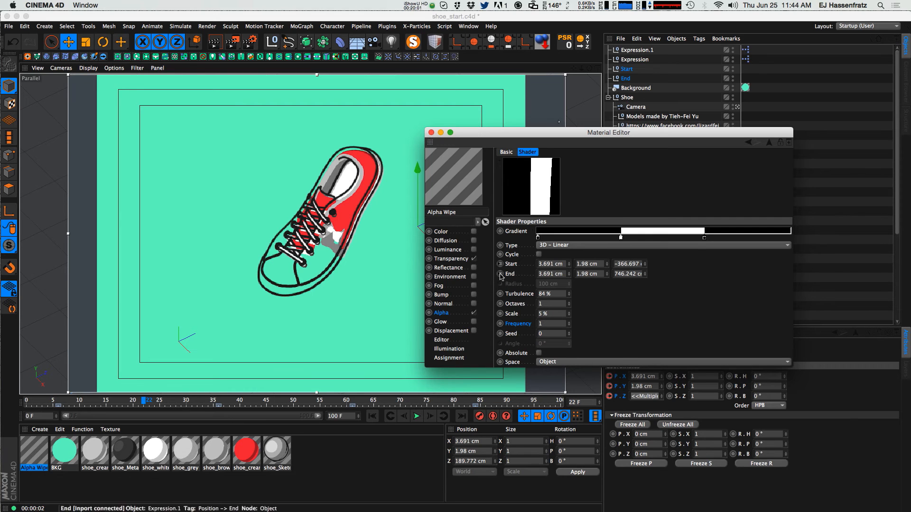
right_click(543, 199)
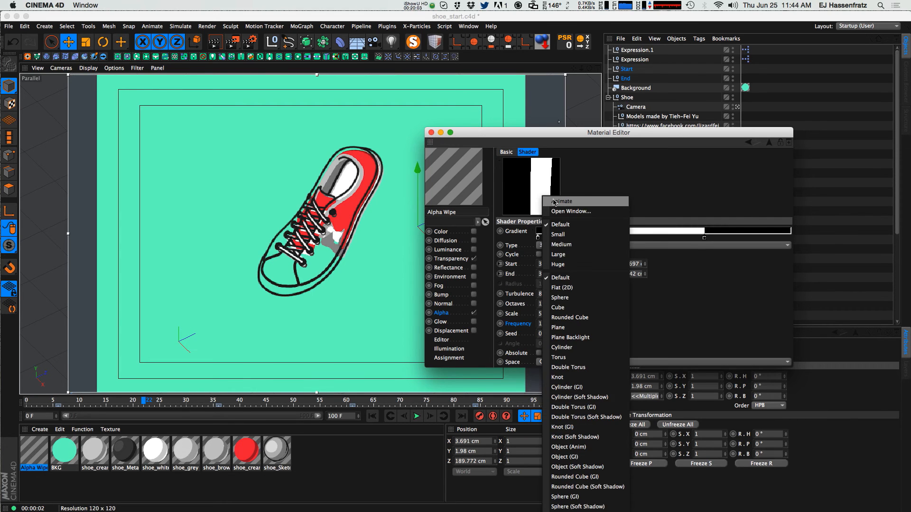
left_click(562, 202)
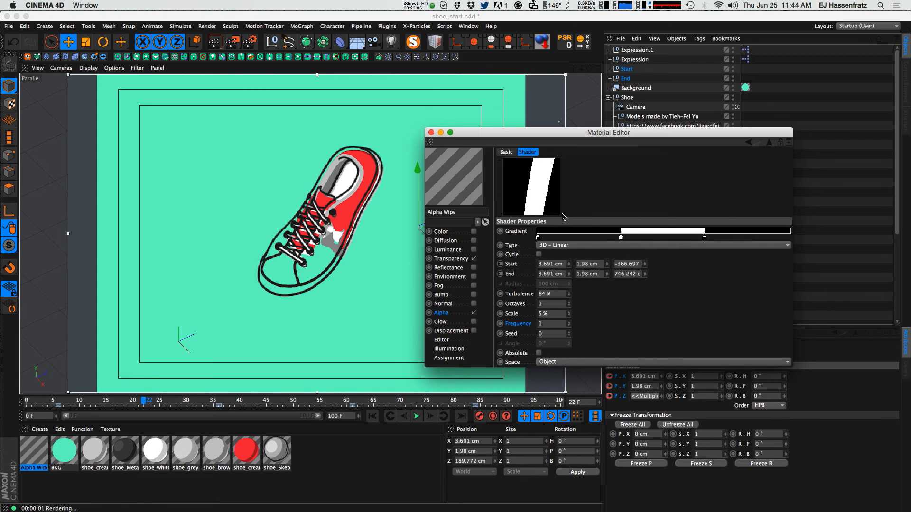
right_click(545, 199)
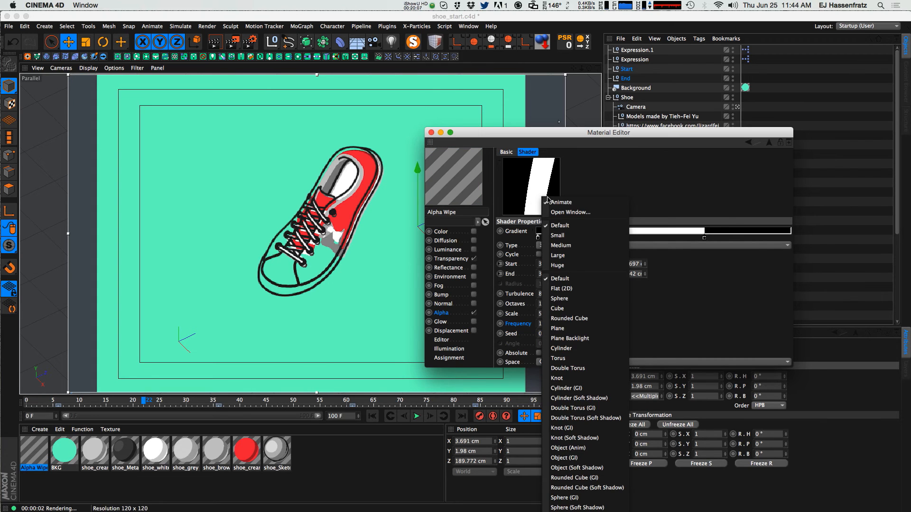
left_click(597, 186)
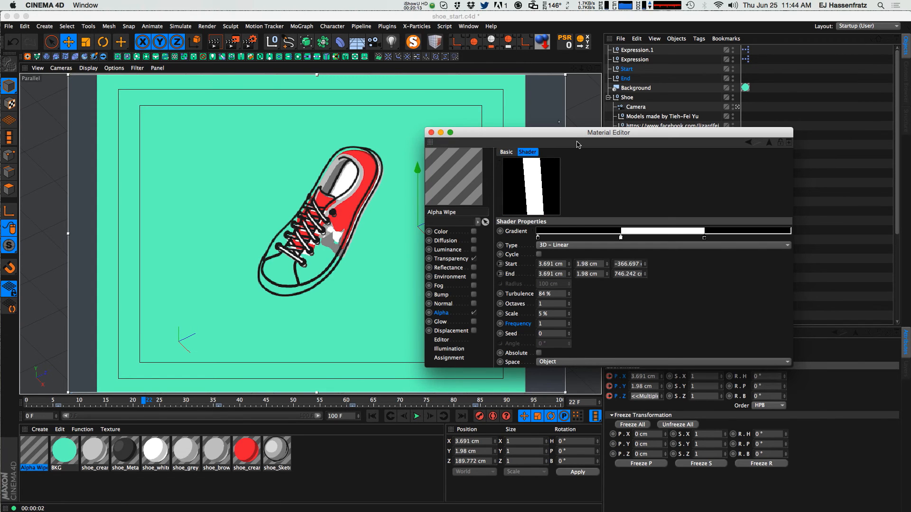
Try a turbulence frequency of 3 and return it to 1.
left_click_drag(569, 324, 569, 315)
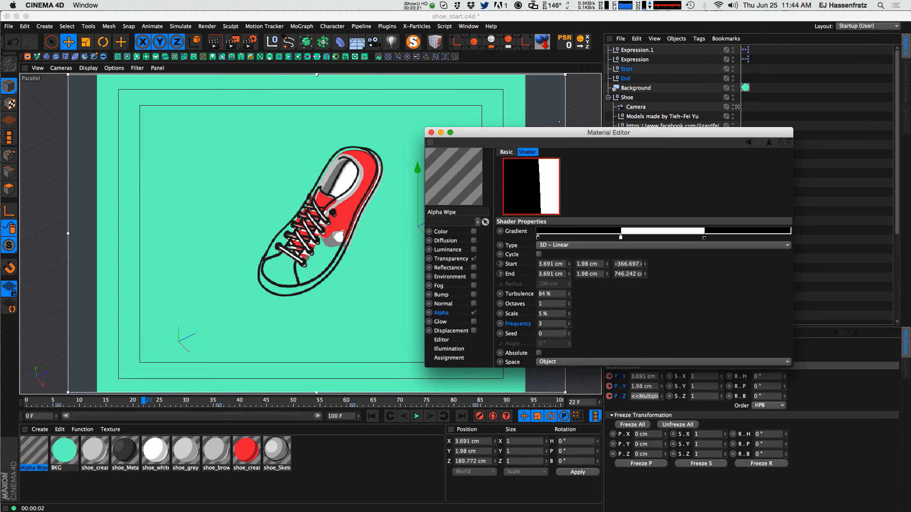
double_click(528, 323)
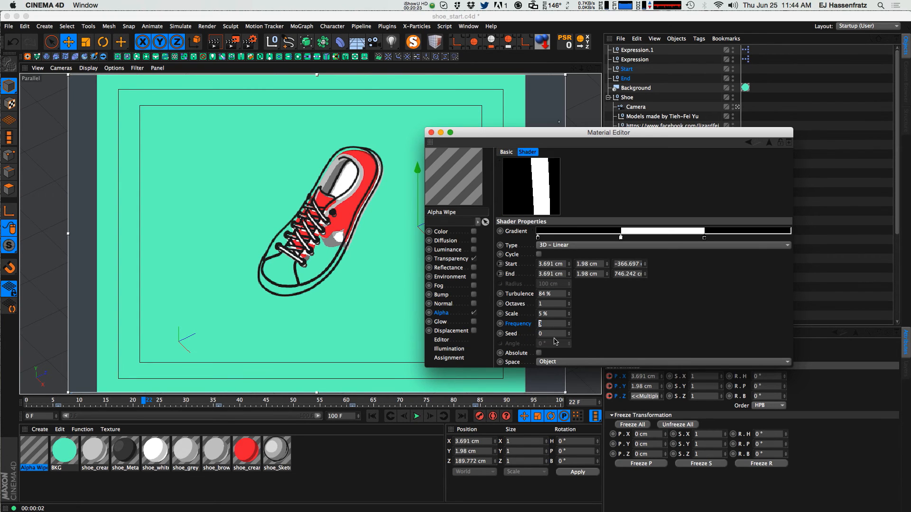
type("1")
key("Return")
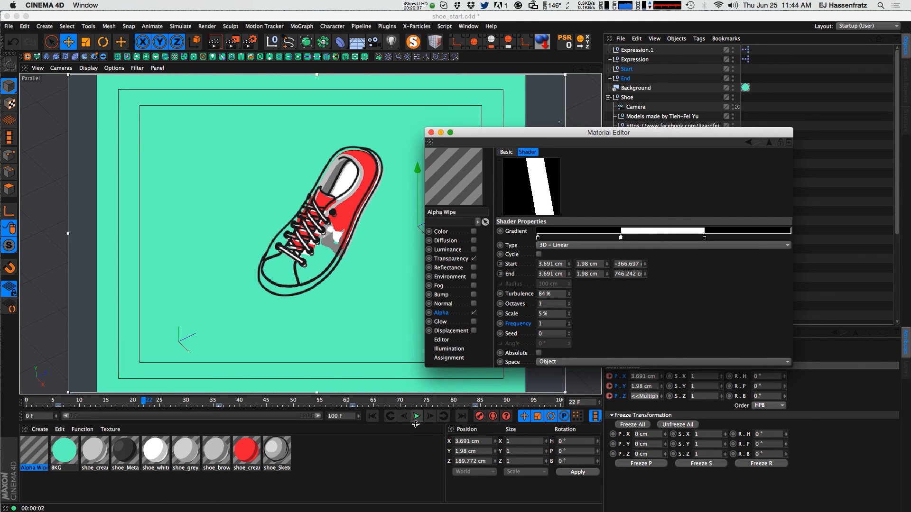
Render the view at frame 74 to check the turbulent wipe-off.
left_click(343, 403)
left_click_drag(363, 402, 422, 402)
key("super+r")
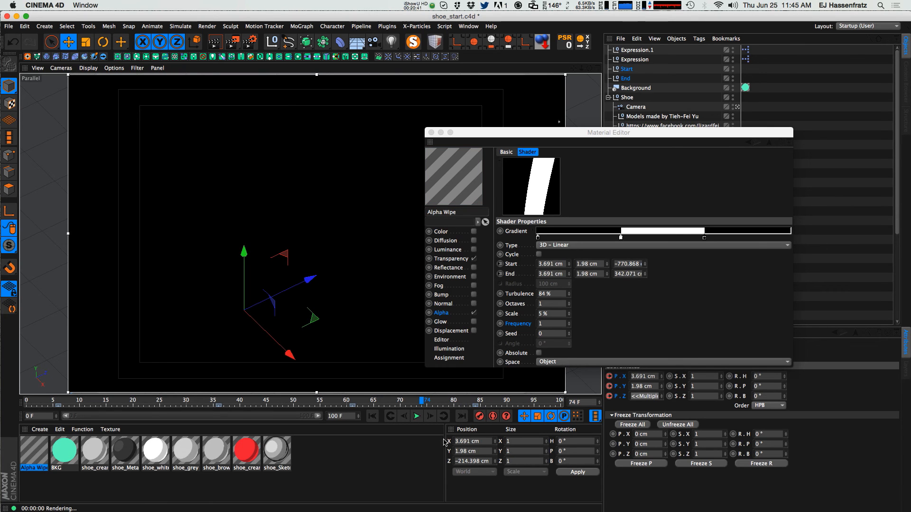
Turn off the shader preview's animation and close the material editor.
right_click(550, 207)
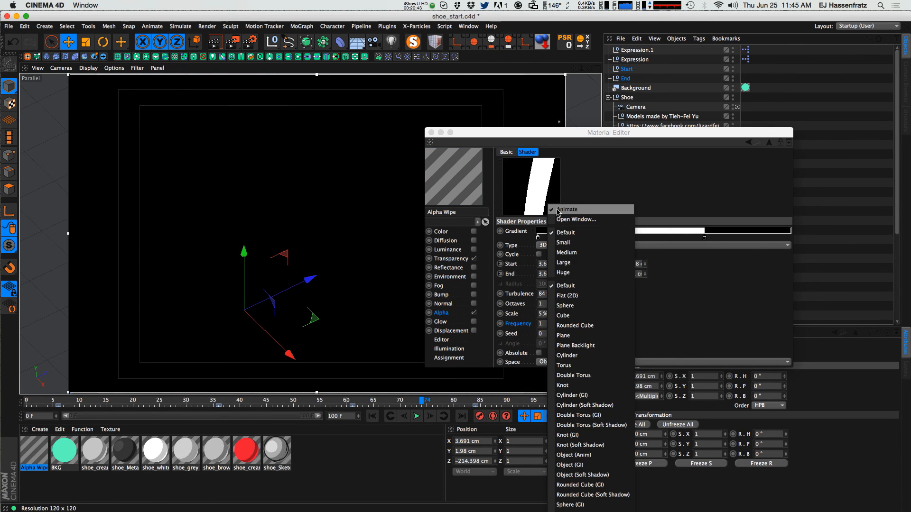
left_click(557, 209)
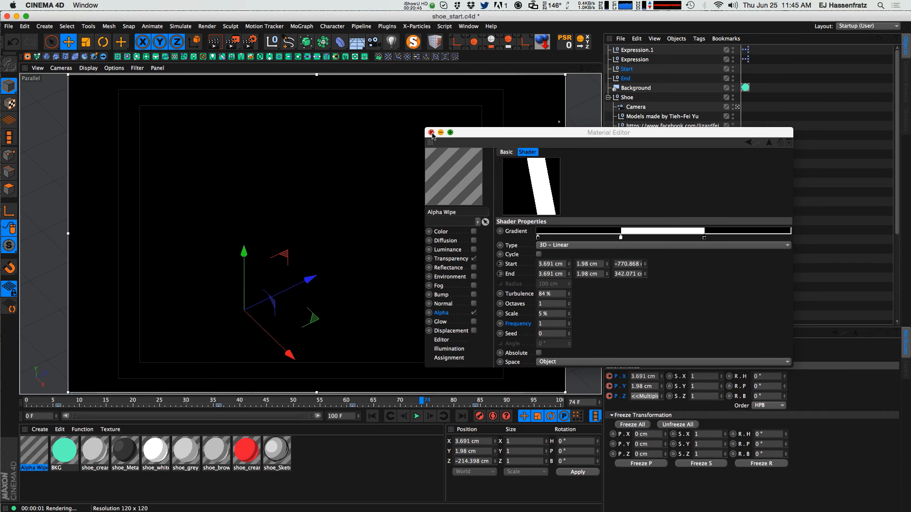
left_click(431, 133)
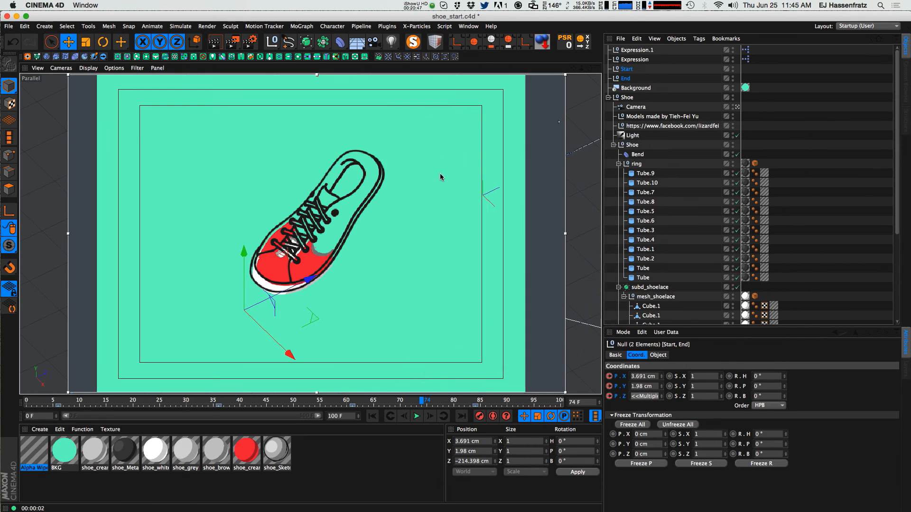
Reopen the Alpha Wipe material's alpha gradient beside the shoe and set its turbulence scale to 15%.
double_click(47, 457)
left_click_drag(306, 66, 629, 129)
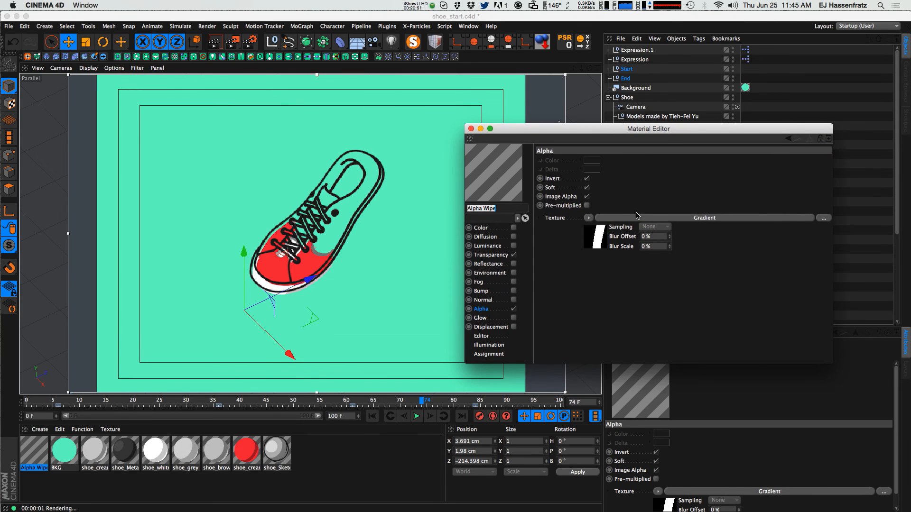
left_click(655, 218)
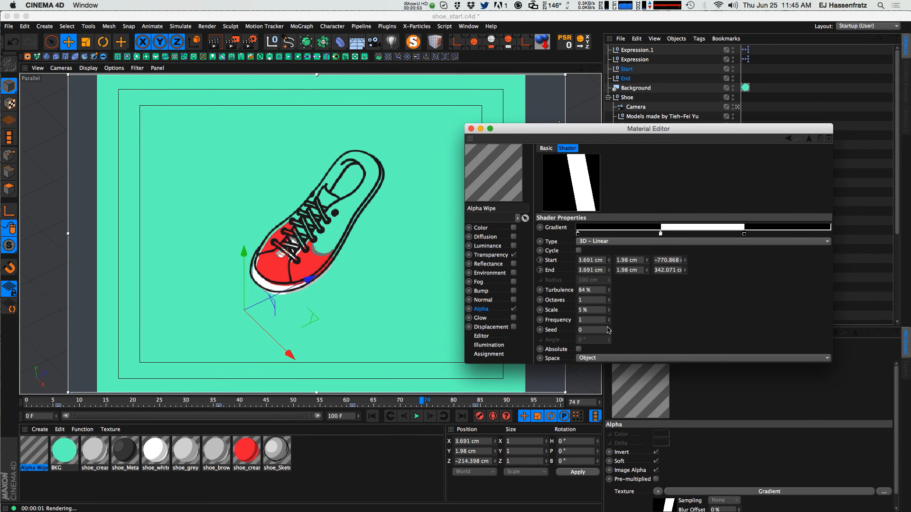
left_click_drag(609, 312, 609, 312)
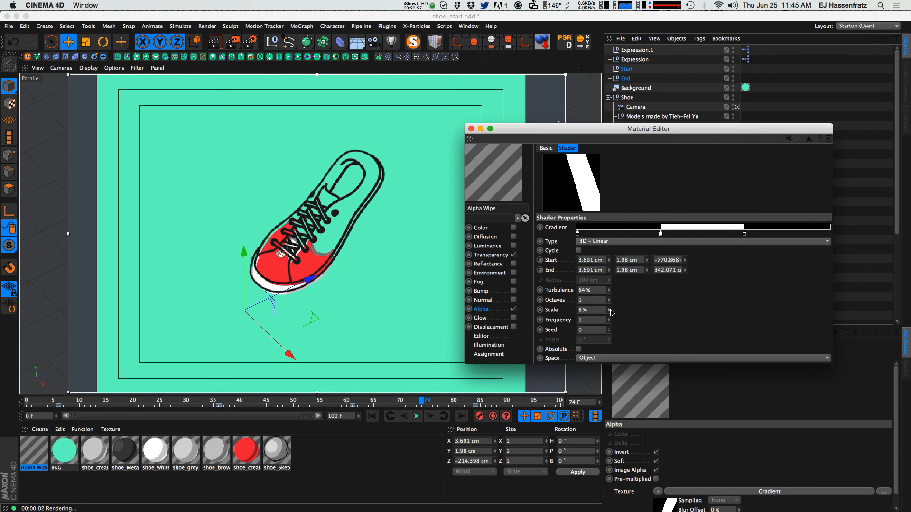
left_click_drag(609, 311, 609, 311)
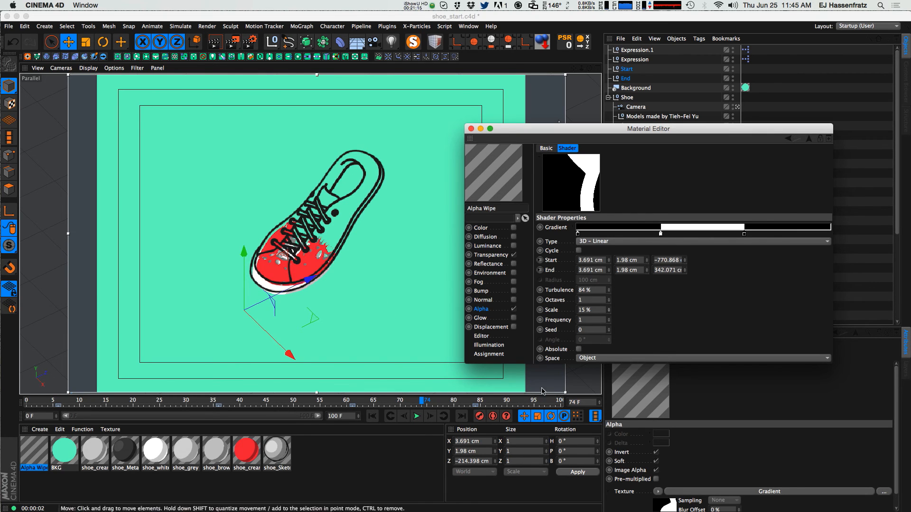
Open the shoe_Sketch material's Animate settings and render the view at frames 0 and 15 to check the sketch lines.
left_click(277, 453)
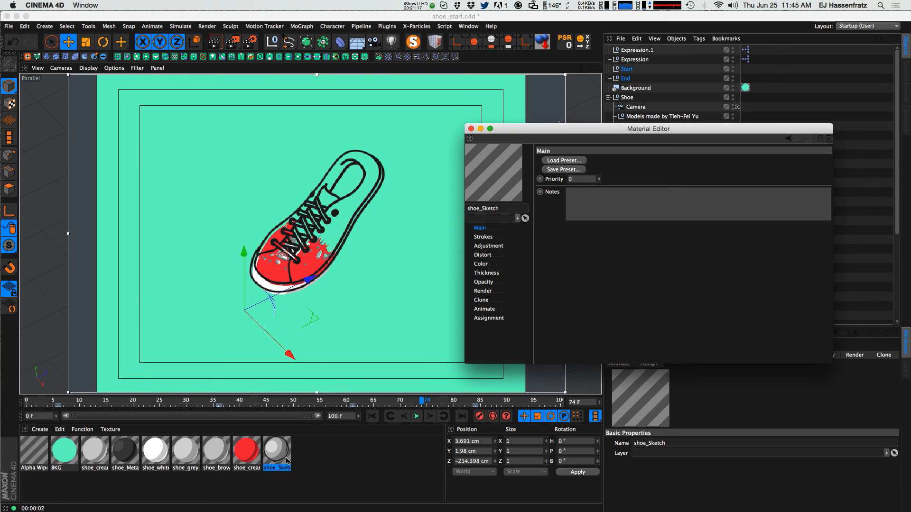
left_click(498, 308)
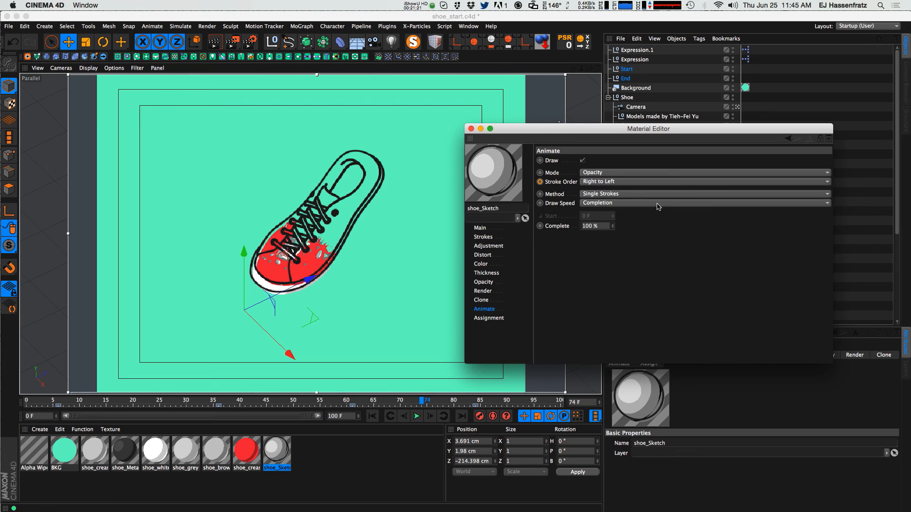
left_click_drag(73, 401, 26, 401)
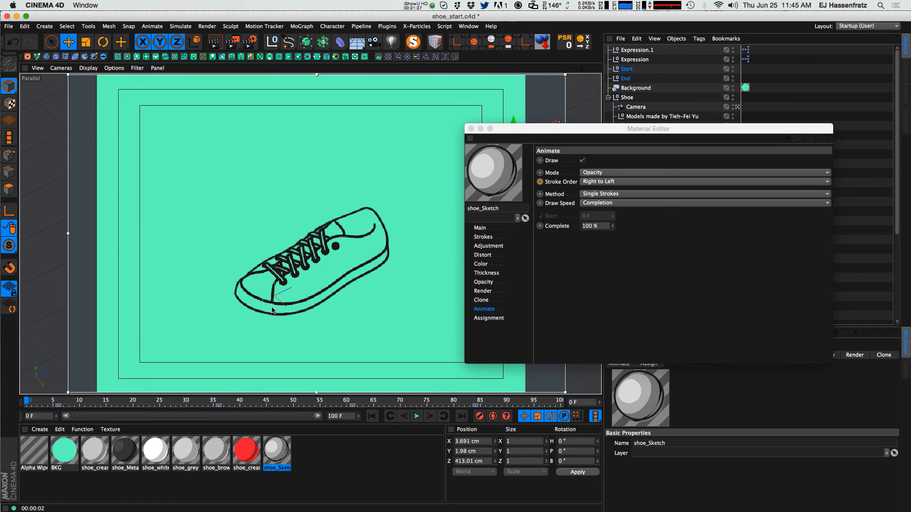
left_click(105, 402)
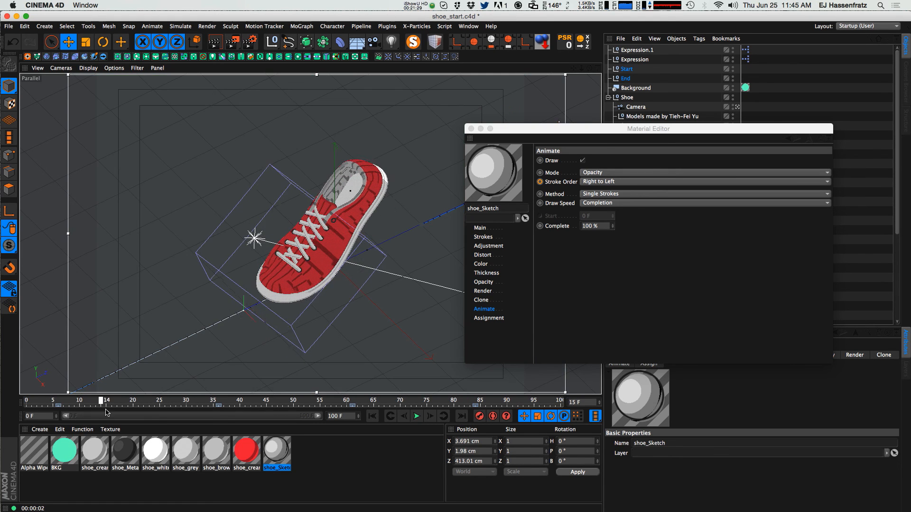
key("super+r")
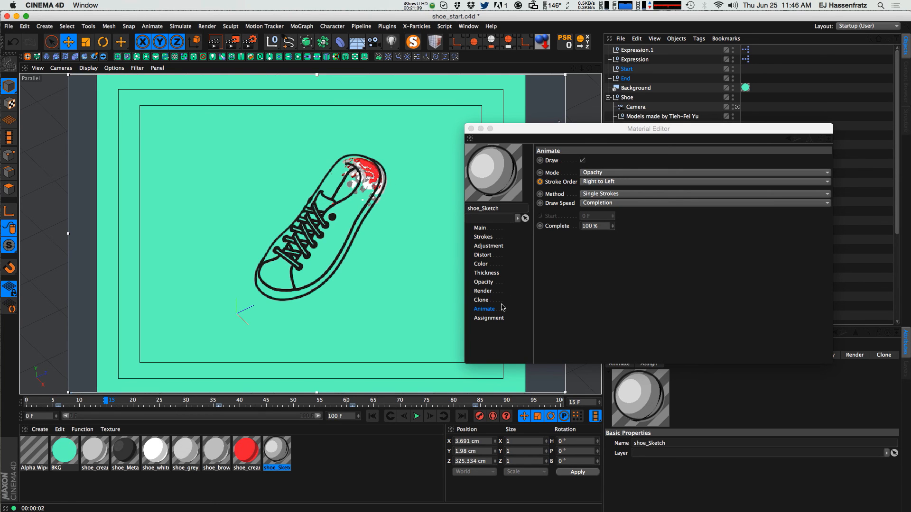
Review the available drawing modes in the shoe_Sketch Animate settings and keep Opacity.
left_click(485, 312)
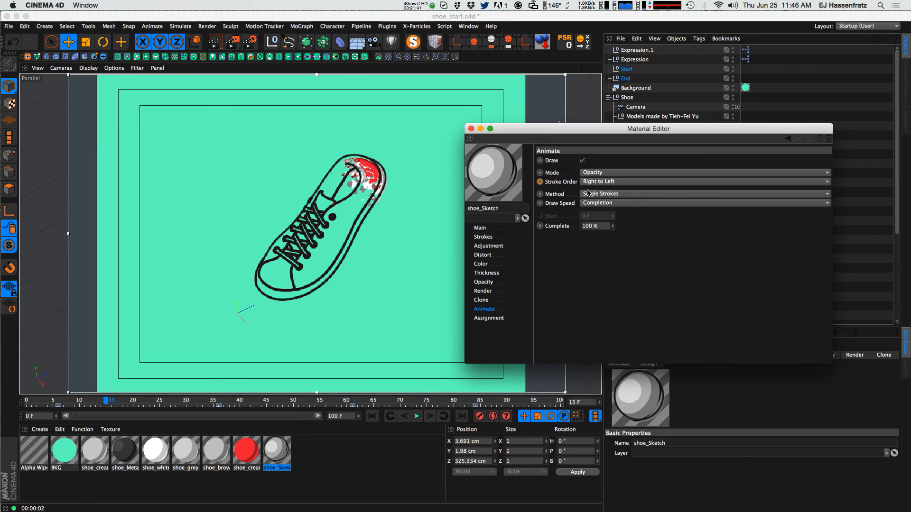
left_click(605, 173)
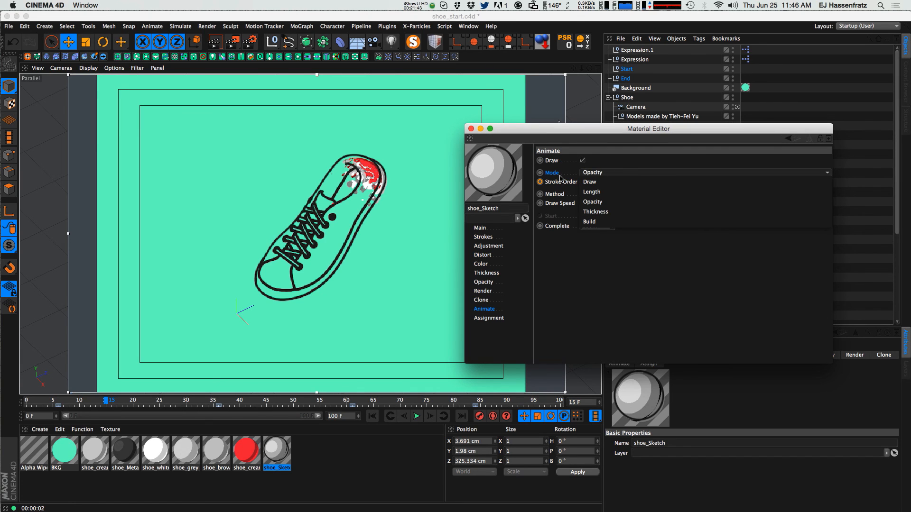
left_click(599, 182)
left_click(600, 174)
left_click(598, 203)
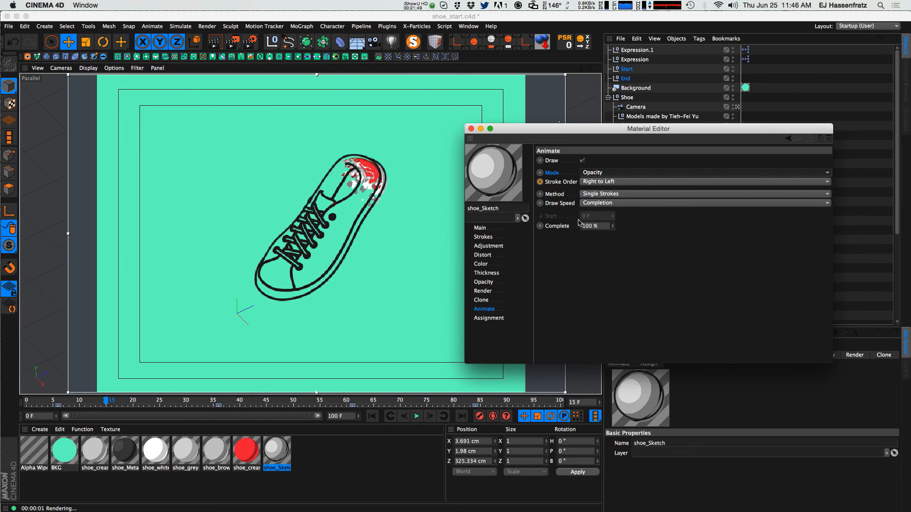
Reset the stroke order to its default and set it back to Right to Left.
left_click(596, 181)
left_click(553, 183)
right_click(568, 184)
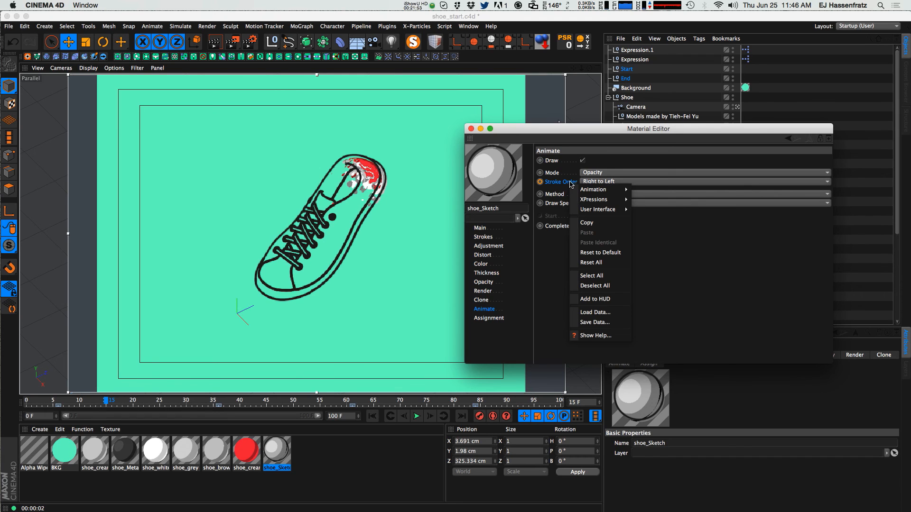
left_click(603, 253)
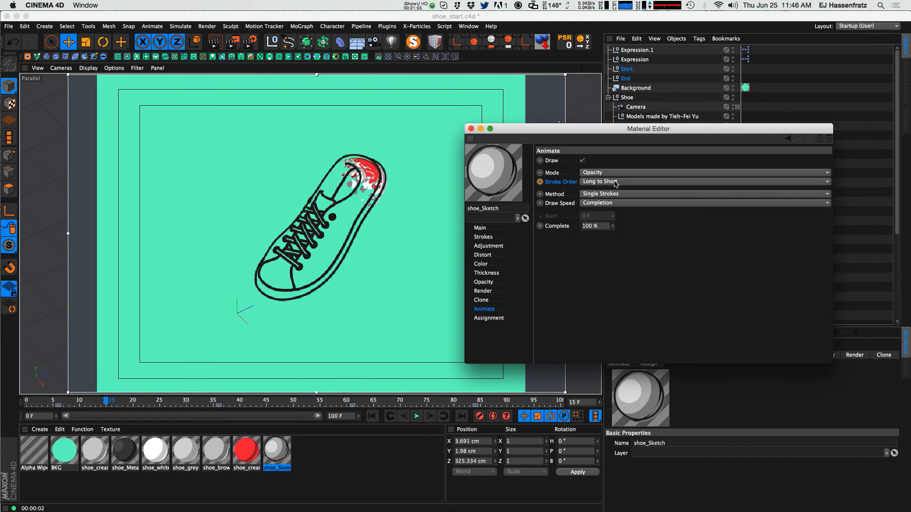
left_click(596, 184)
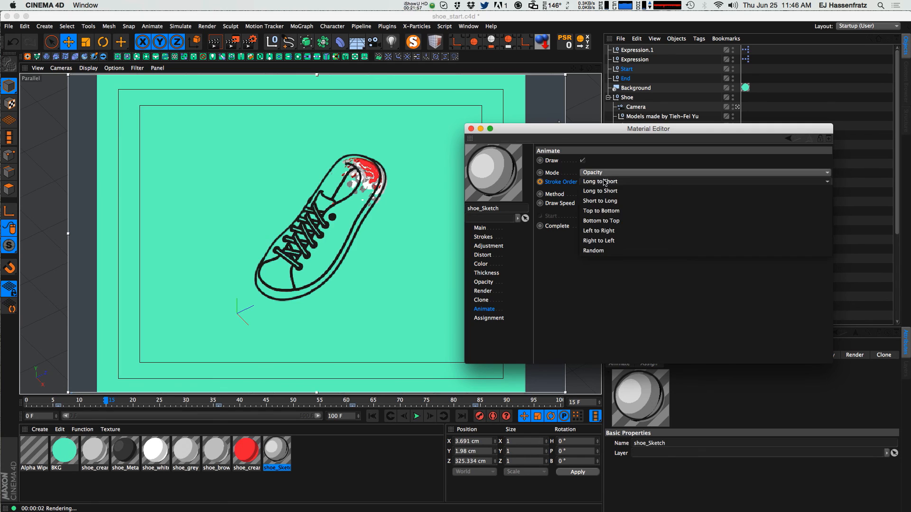
left_click(606, 182)
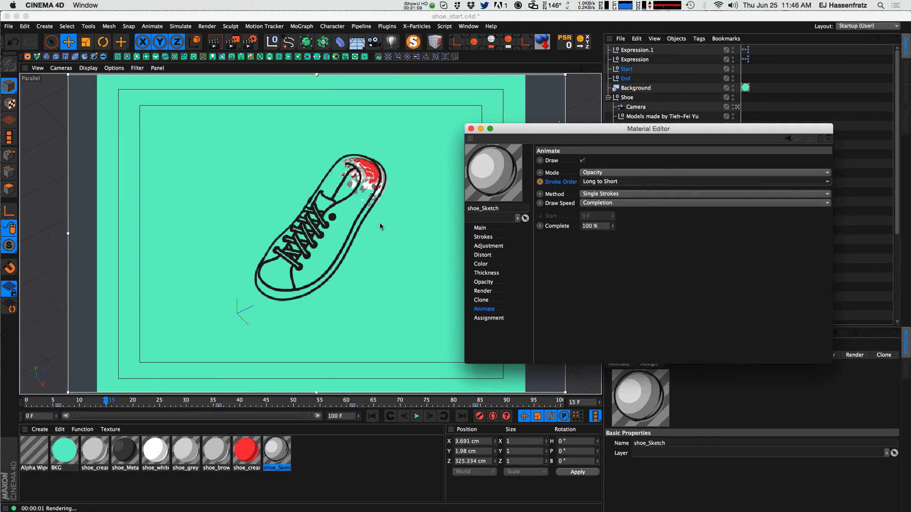
left_click(610, 182)
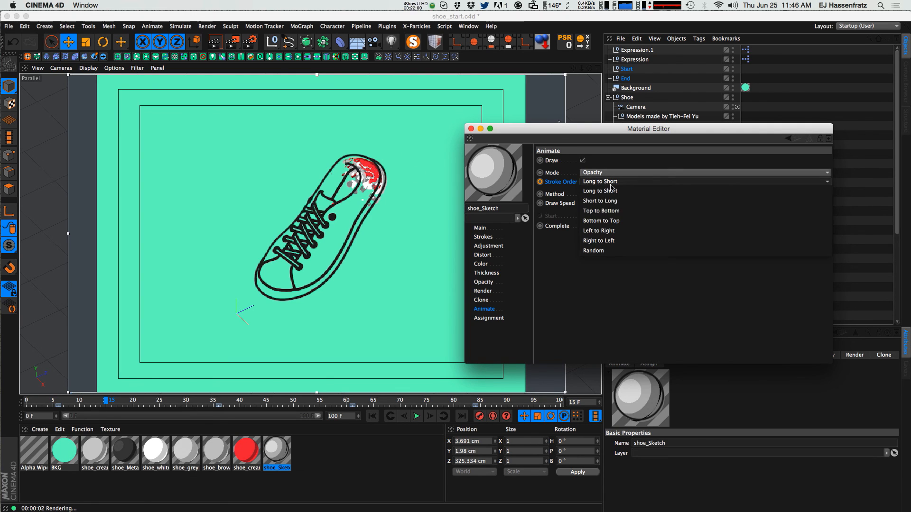
left_click(611, 241)
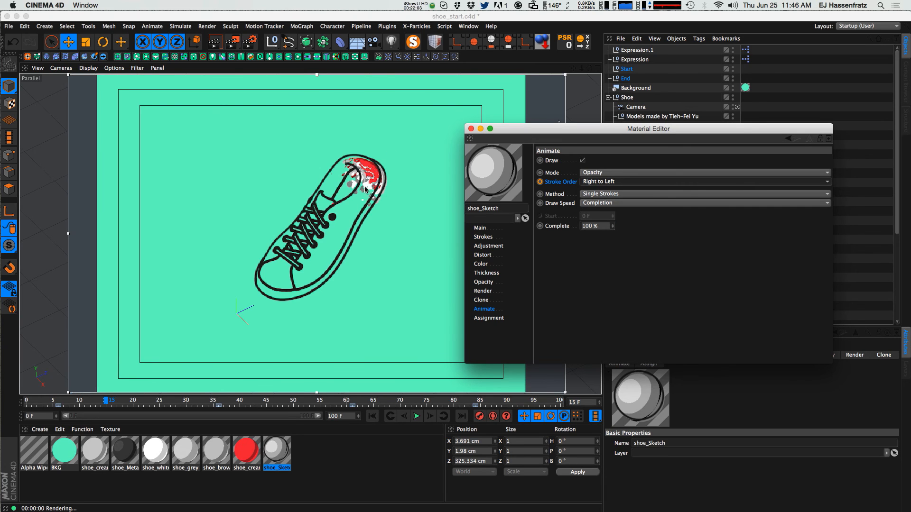
Set the sketch strokes' drawing method to All Strokes.
left_click(590, 203)
left_click(597, 209)
left_click(595, 194)
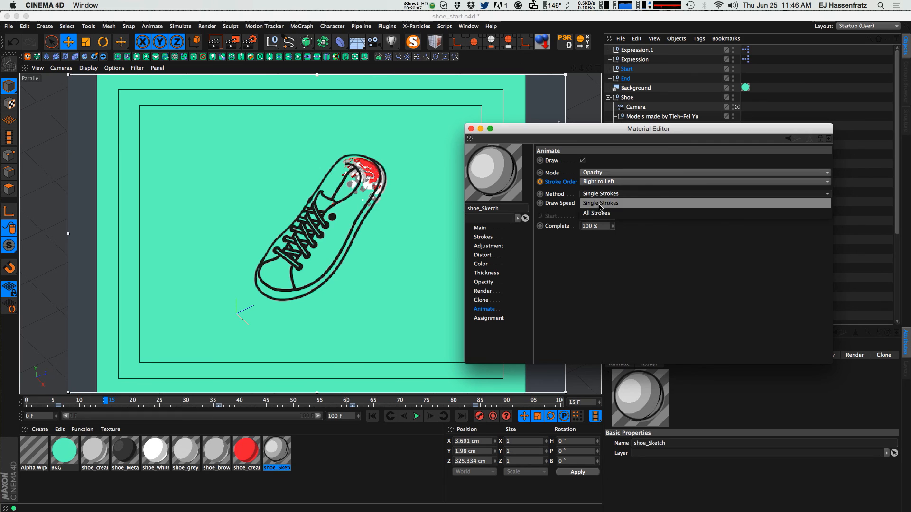
left_click(634, 194)
left_click(636, 203)
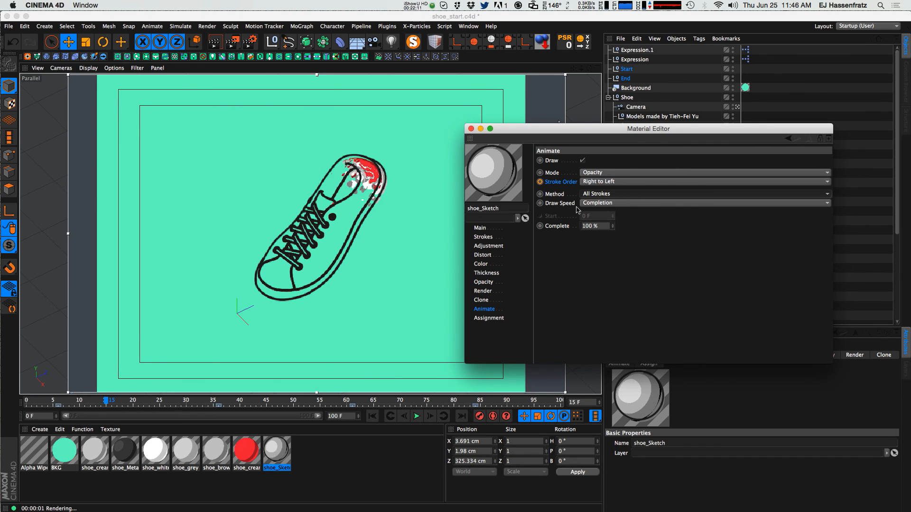
Keep the draw speed on Completion, try a lower Complete value, and keyframe Complete at 100%.
left_click(607, 204)
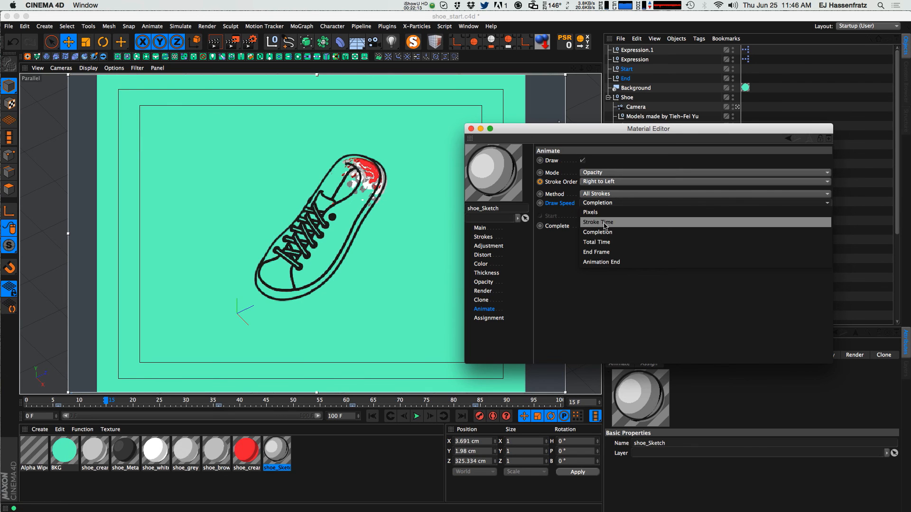
left_click(616, 233)
left_click_drag(612, 227, 616, 243)
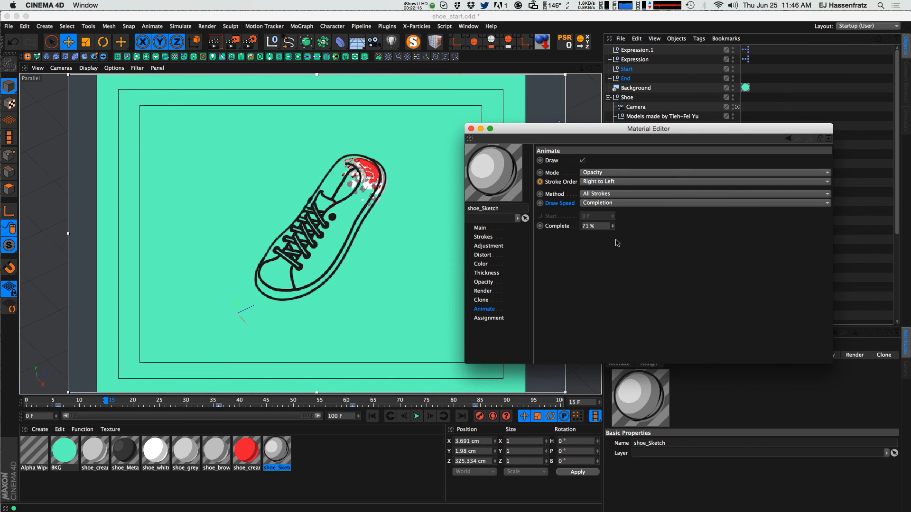
mouse_move(611, 205)
left_mouse_down()
mouse_move(610, 299)
mouse_move(616, 212)
left_mouse_up()
left_click(540, 227)
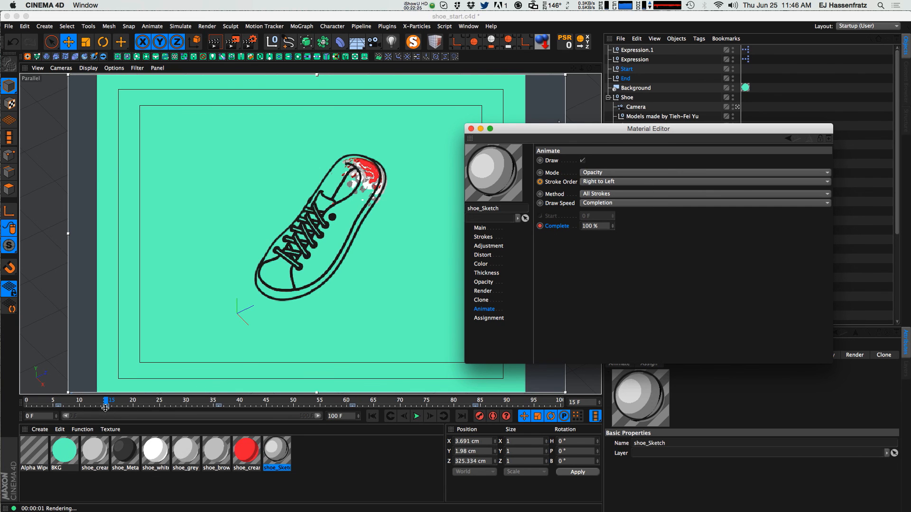
Animate Complete from 0% at frame 12 to 100% at frame 26 and render the view at frame 19.
mouse_move(106, 409)
left_mouse_down()
mouse_move(143, 404)
mouse_move(90, 402)
left_mouse_up()
left_click(609, 225)
type("0")
key("Return")
key("super+r")
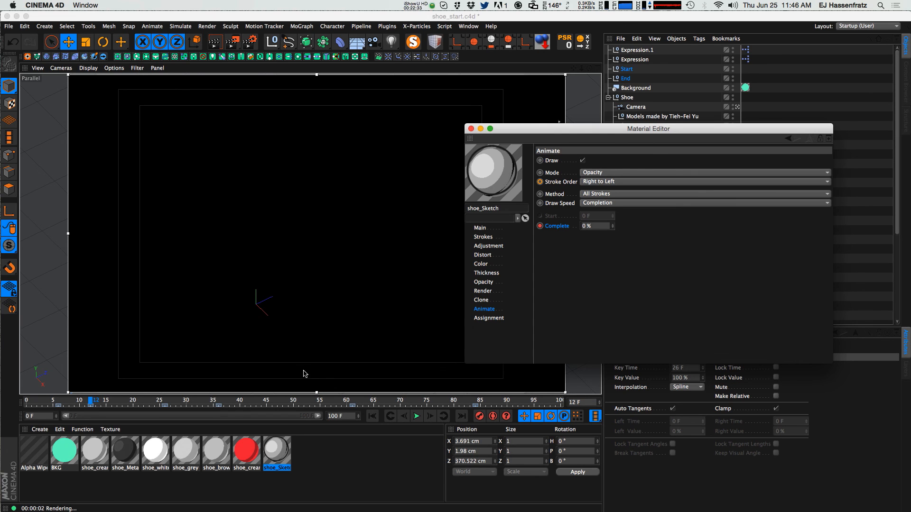
left_click(130, 406)
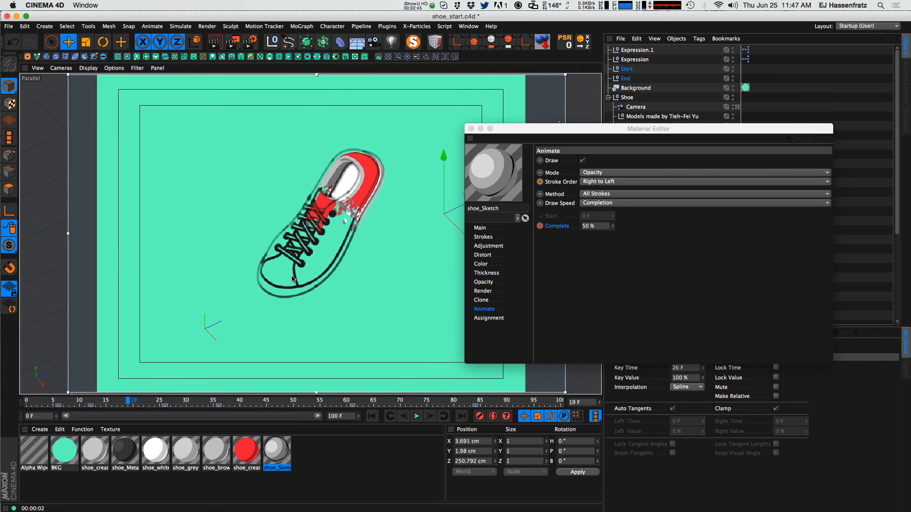
Keyframe Complete at 100% on frame 79 and at 0% on frame 91 for the strokes' fade-off.
left_click_drag(142, 402, 512, 402)
left_click(538, 226, "ctrl")
left_click(588, 231)
left_click_drag(596, 225, 385, 336)
type("0")
key("Return")
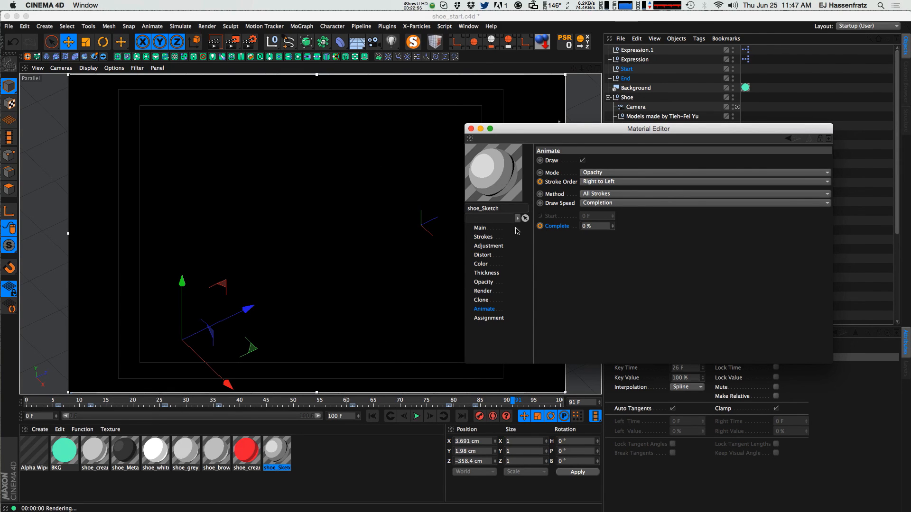
left_click(540, 226, "ctrl")
Go to frame 67, open the Timeline, collapse the Shoe tracks and expand the shoe_Sketch Complete curve.
left_click_drag(444, 404, 384, 403)
left_click(468, 27)
left_click(481, 106)
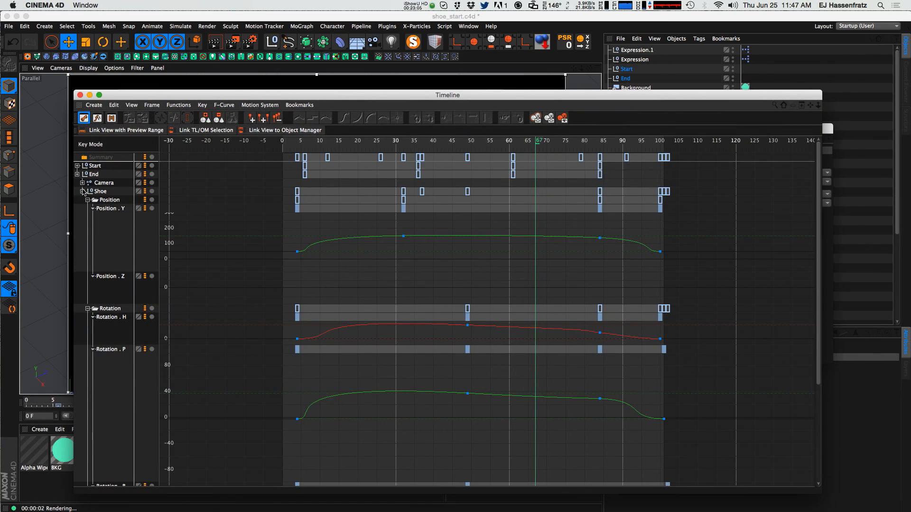
left_click(82, 192)
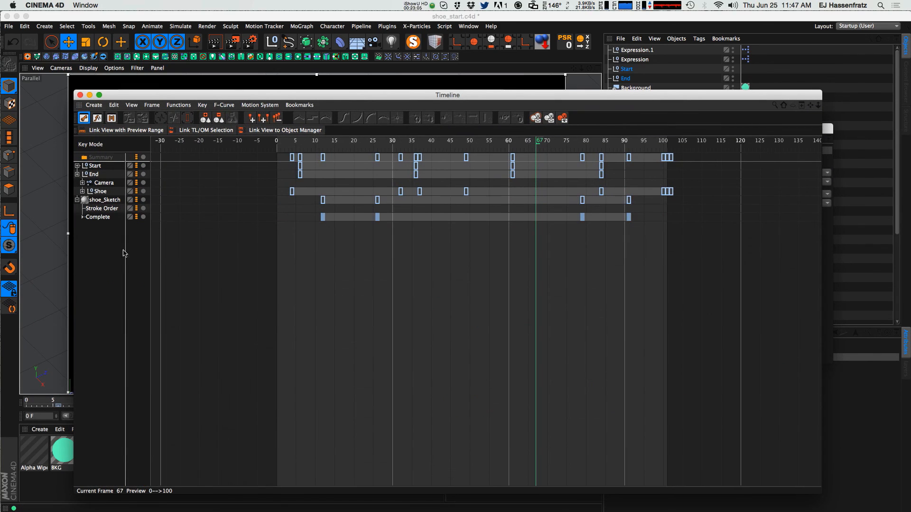
left_click(83, 216)
Move the last two Complete keys to frames 63 and 80, close the Timeline, and view frame 82.
left_click_drag(579, 221, 649, 240)
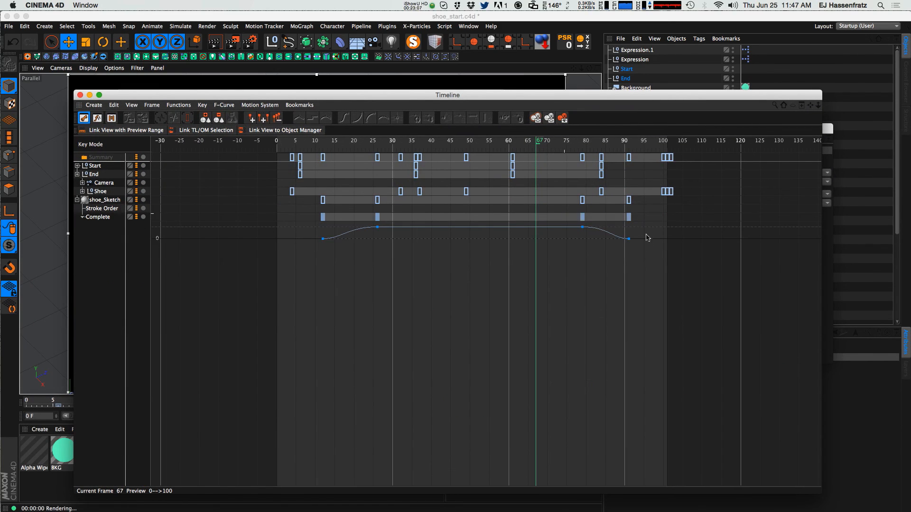
left_click_drag(592, 151, 549, 151)
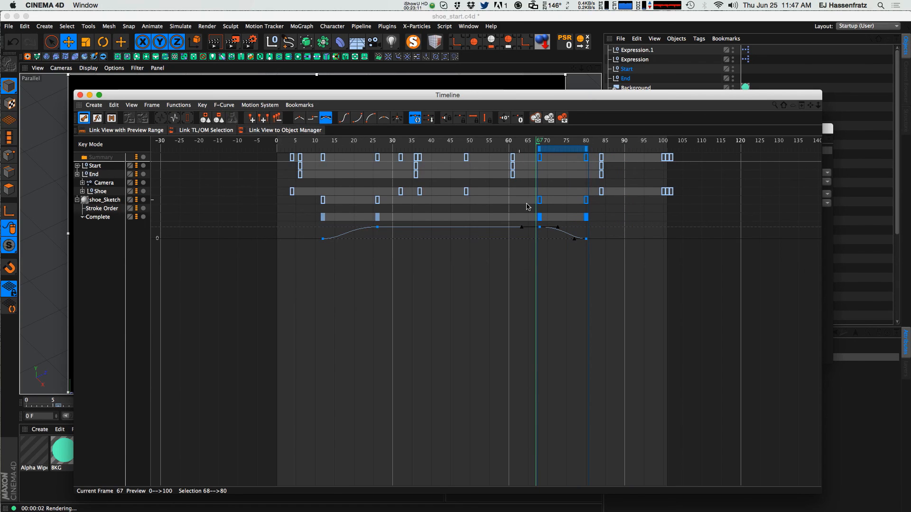
mouse_move(564, 153)
left_mouse_down()
mouse_move(544, 153)
mouse_move(570, 153)
left_mouse_up()
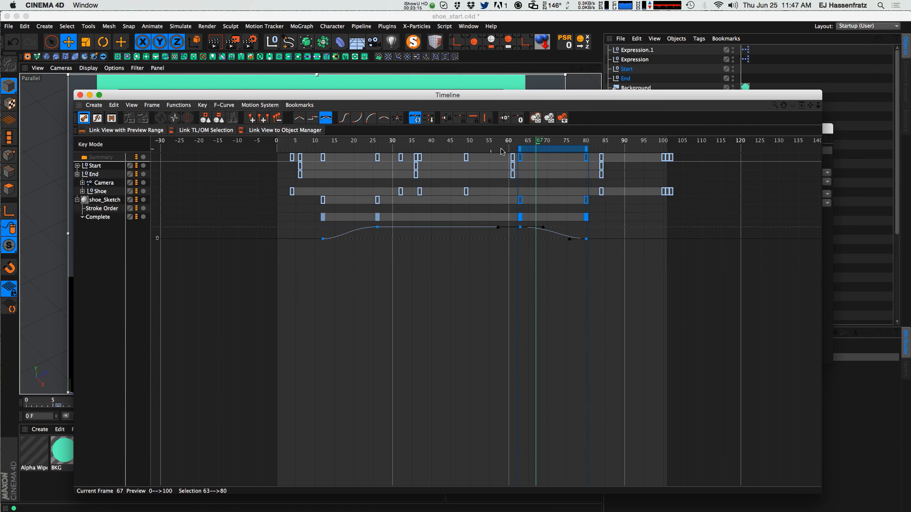
left_click(80, 95)
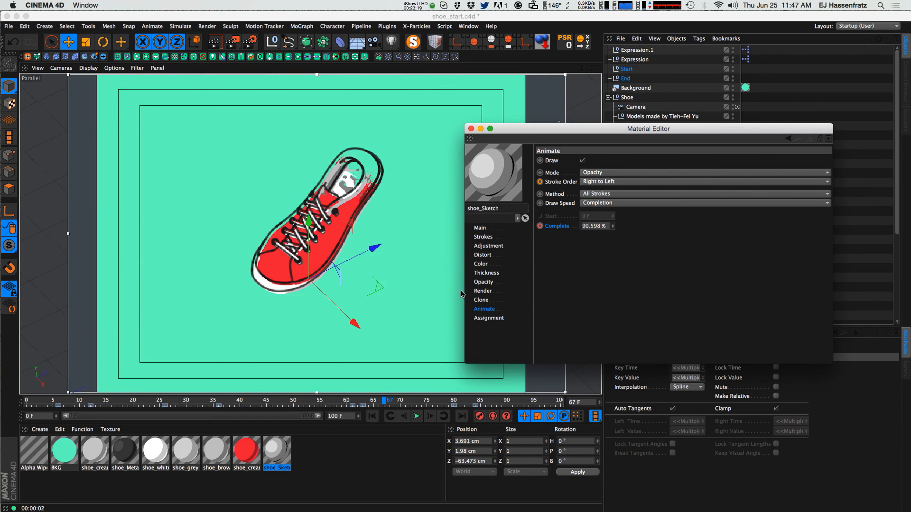
left_click(493, 407)
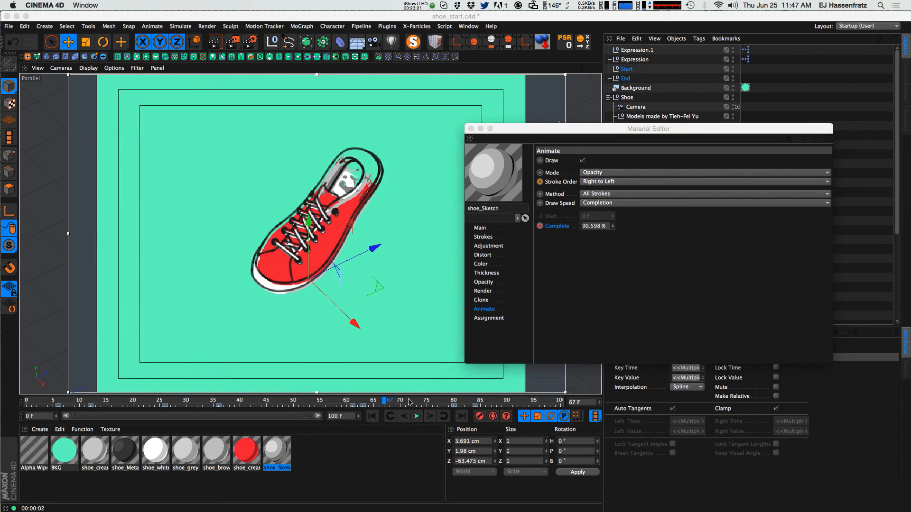
left_click(464, 402)
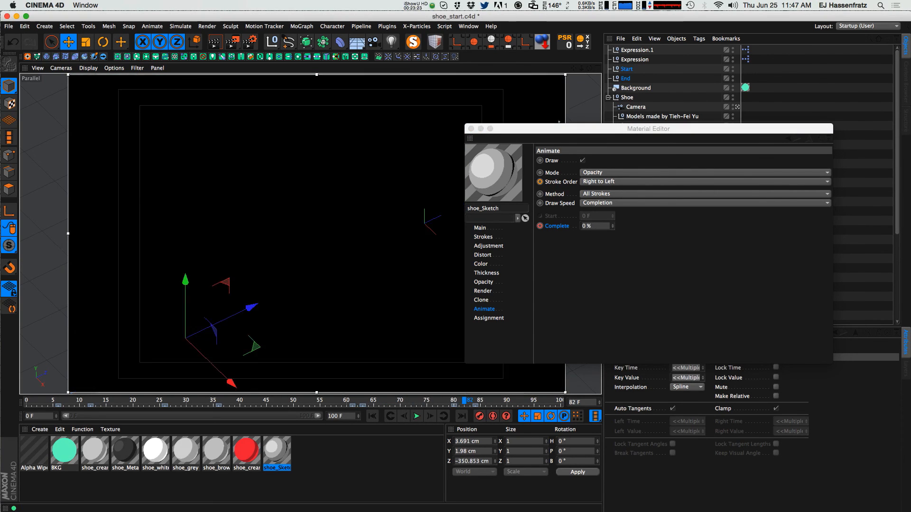
Bring up the finished render in the Picture Viewer and play it from frame 0.
left_click_drag(0, 199, 436, 81)
left_click_drag(607, 393, 152, 393)
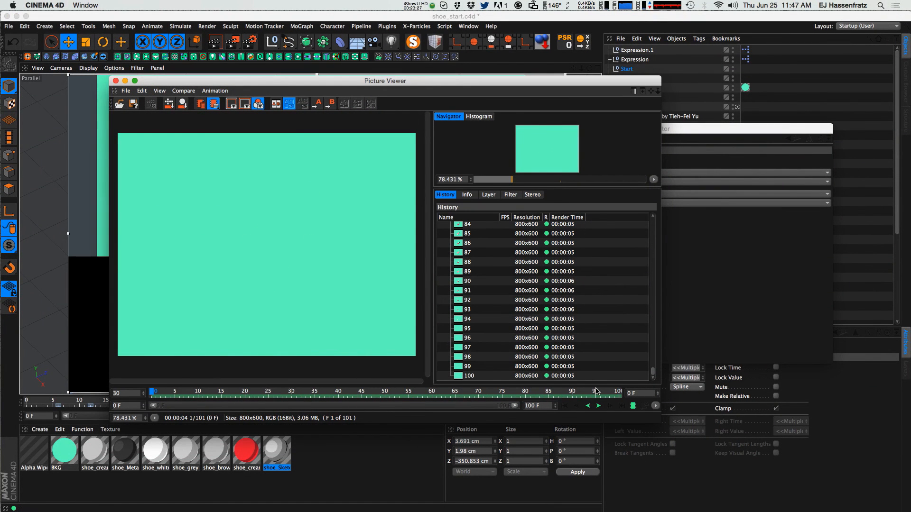
left_click(632, 406)
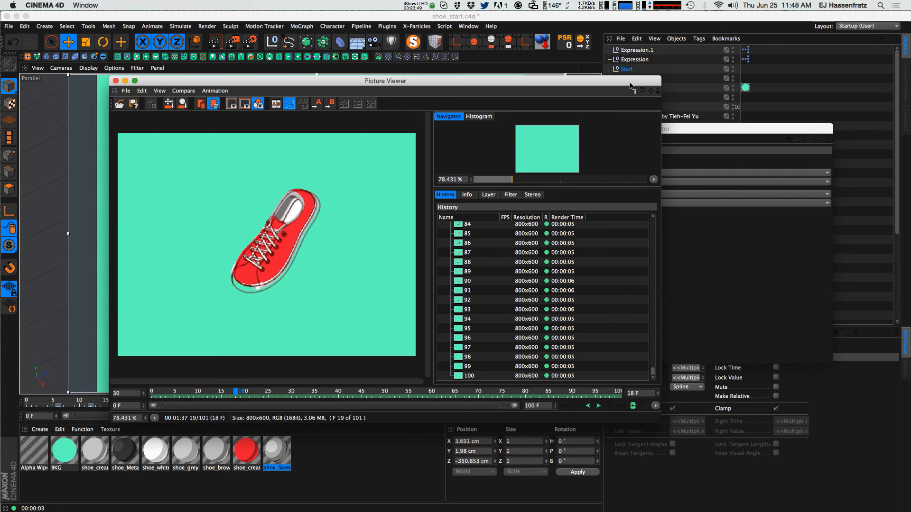
Rearrange the Picture Viewer and material editor windows and widen the viewer's image area to show the whole frame.
left_click_drag(617, 87, 533, 96)
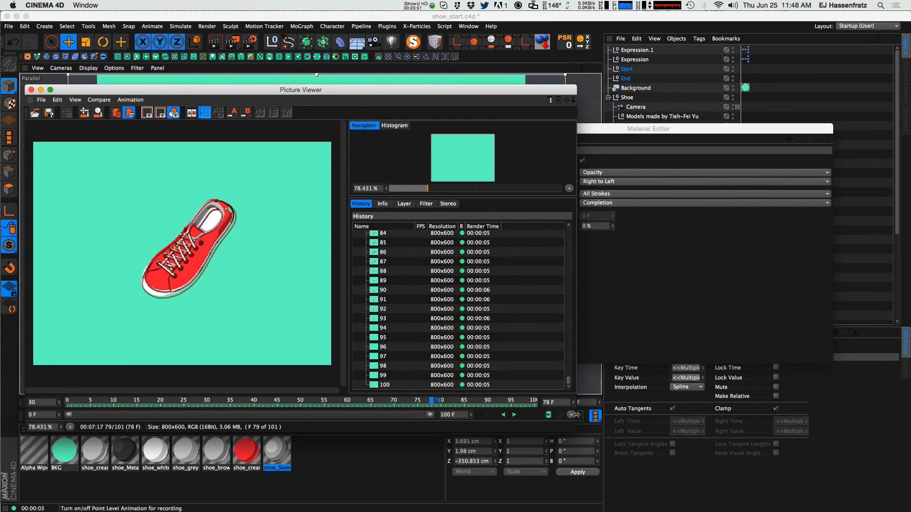
left_click_drag(576, 429, 520, 429)
left_click_drag(644, 130, 696, 132)
left_click_drag(306, 89, 425, 97)
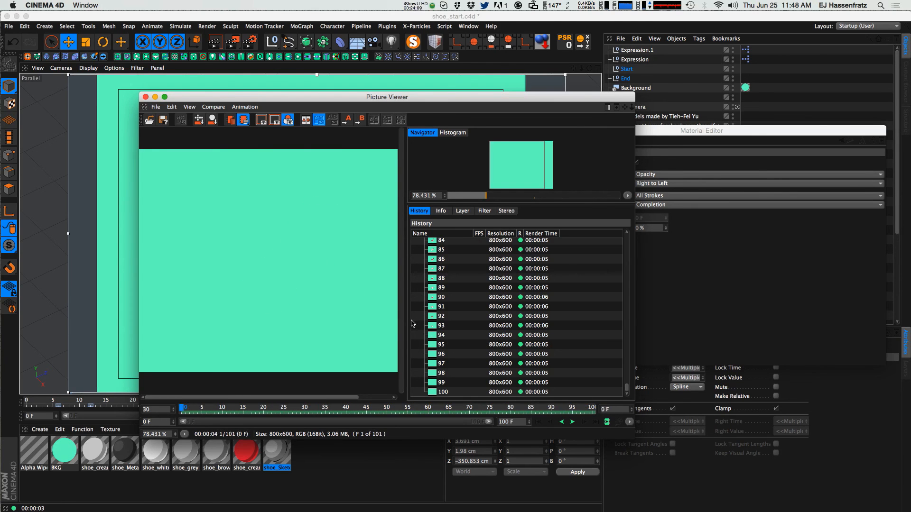
left_click_drag(405, 323, 457, 330)
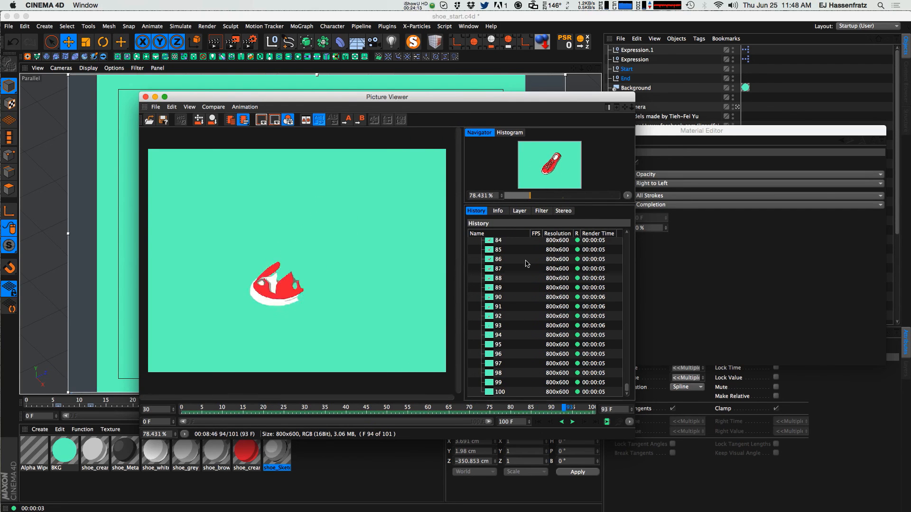